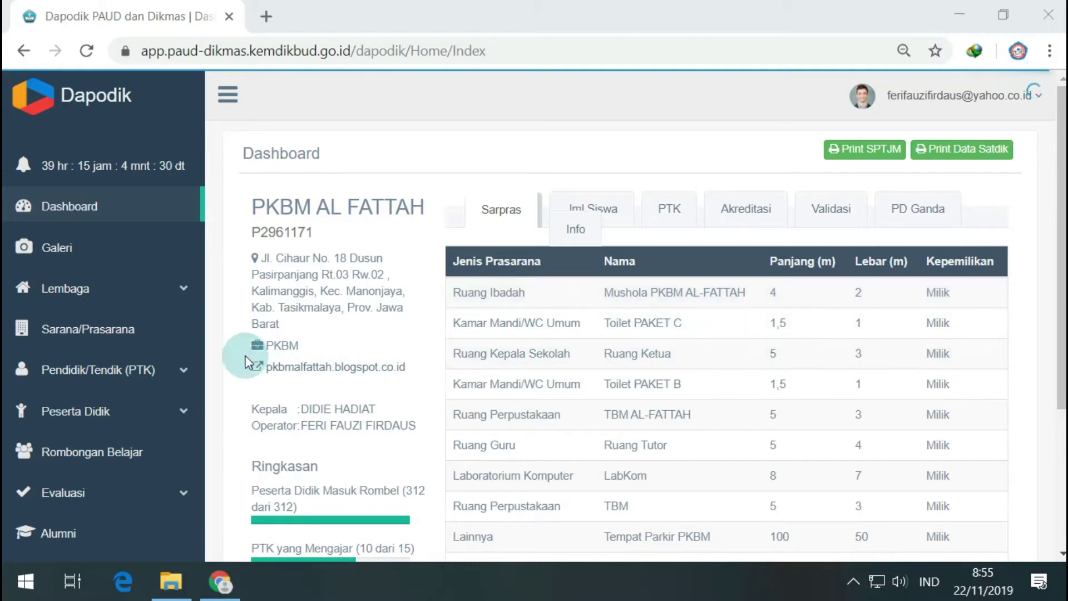
Open the PTK staff list and display the record of the second staff member
click(112, 368)
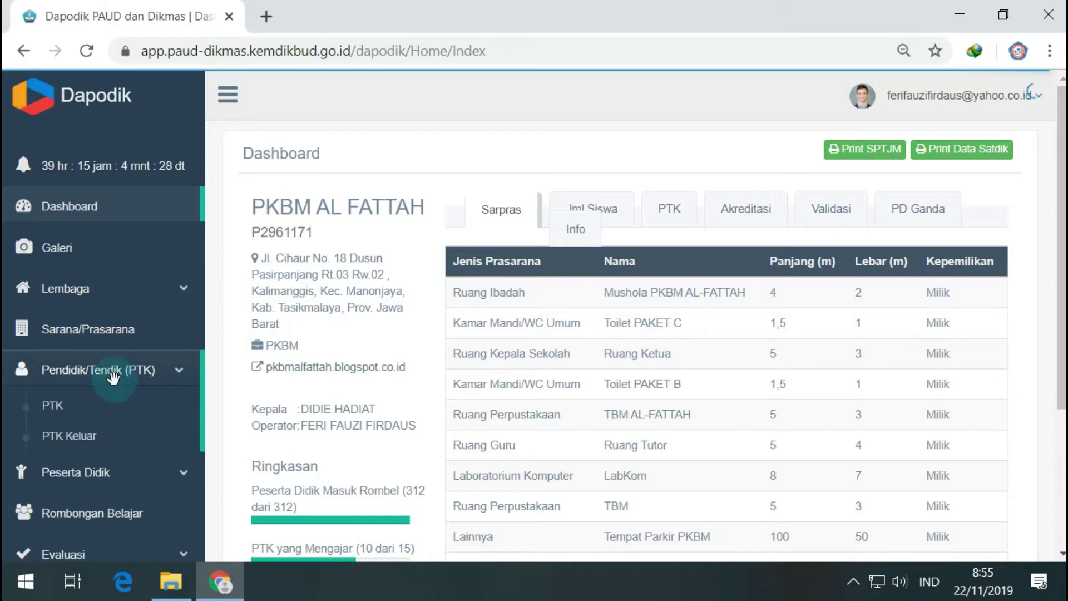
click(97, 405)
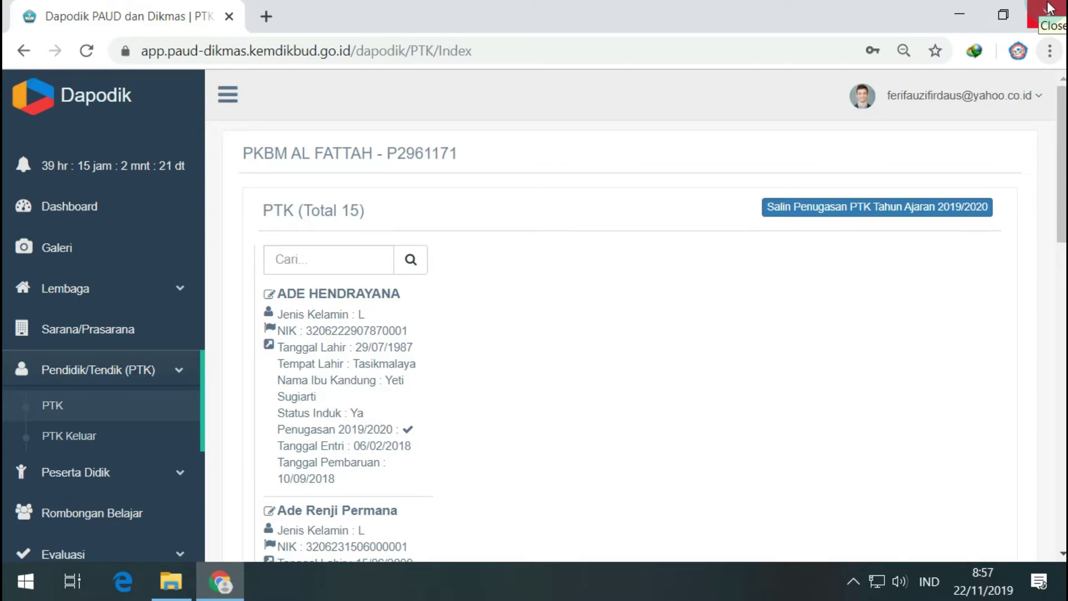
click(977, 67)
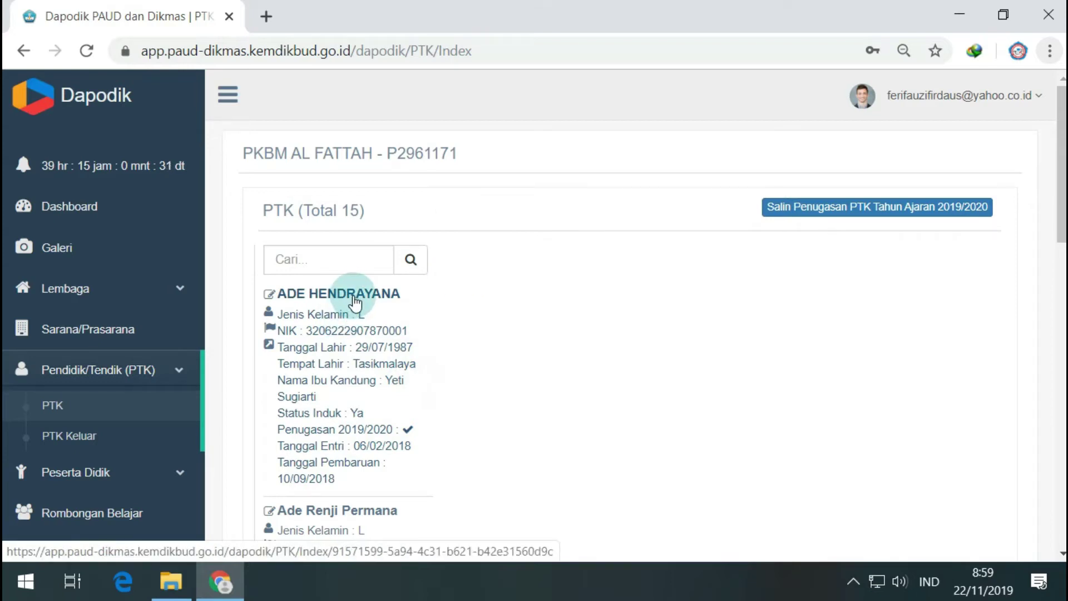
scroll(352, 333, down, 2)
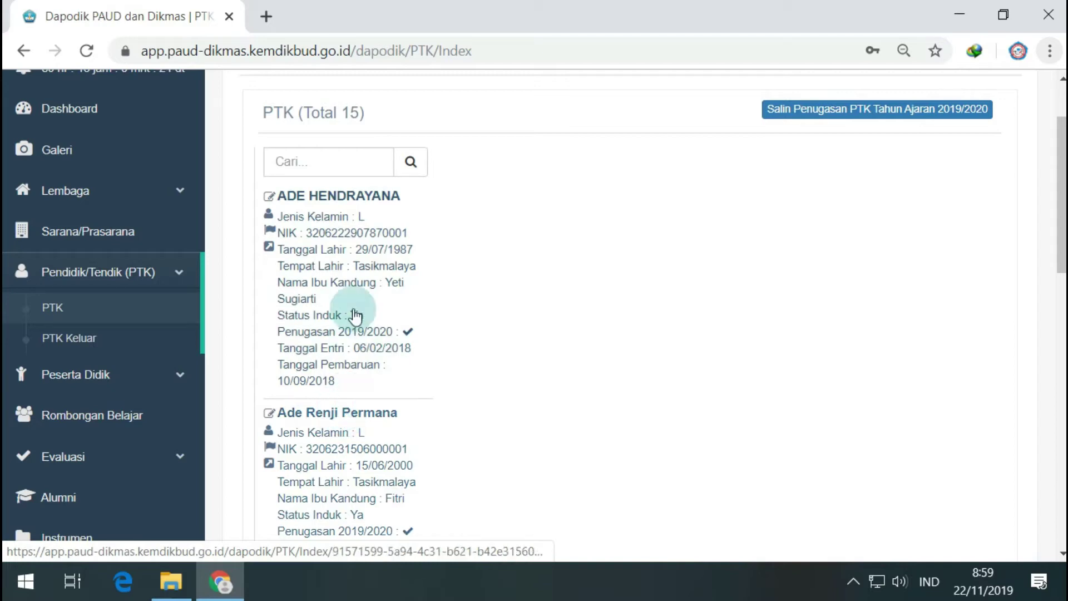
click(315, 433)
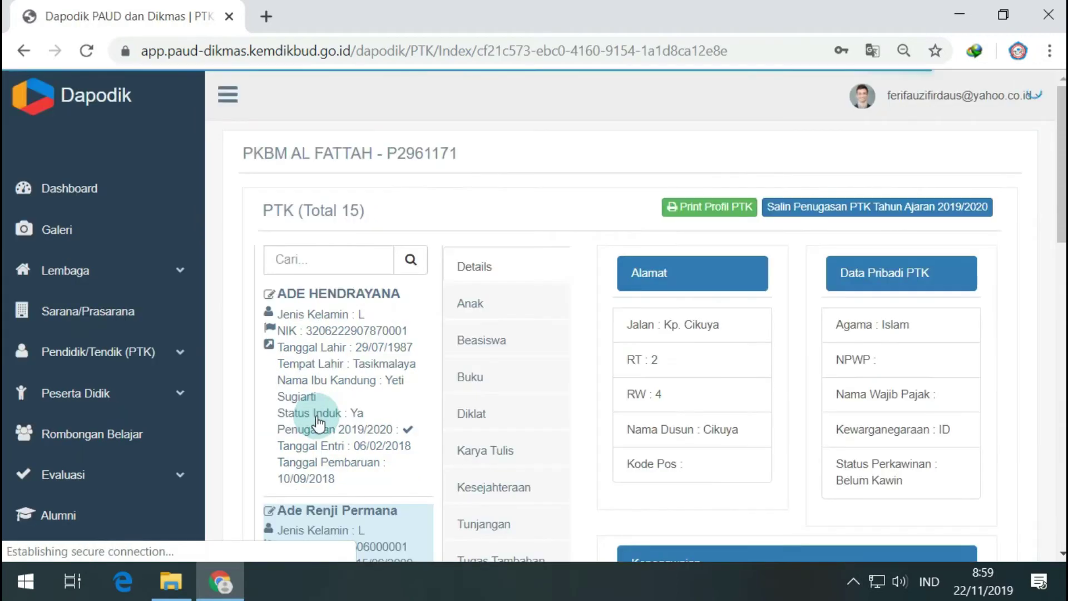
Examine the staff member's Details section, including address, personal data, employment (Kepegawaian), special competence and contact blocks
scroll(765, 383, down, 5)
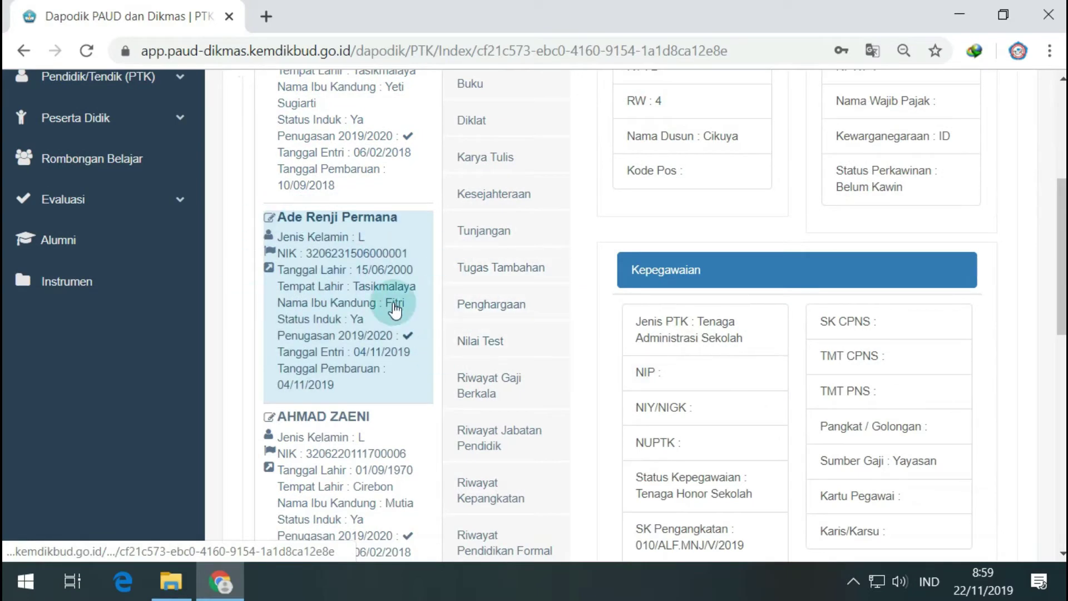
click(351, 288)
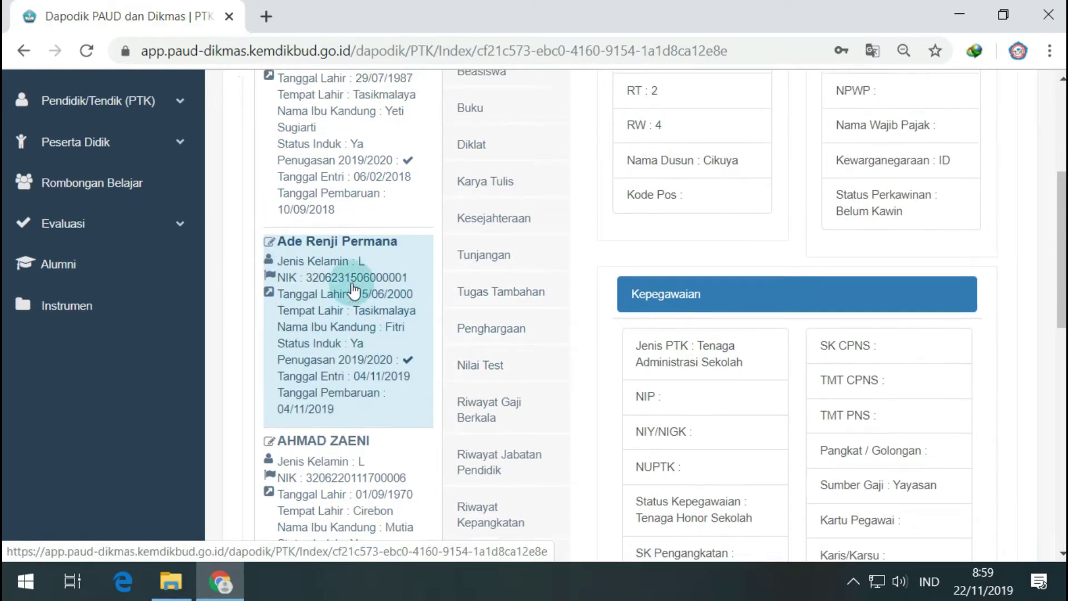
scroll(353, 287, down, 3)
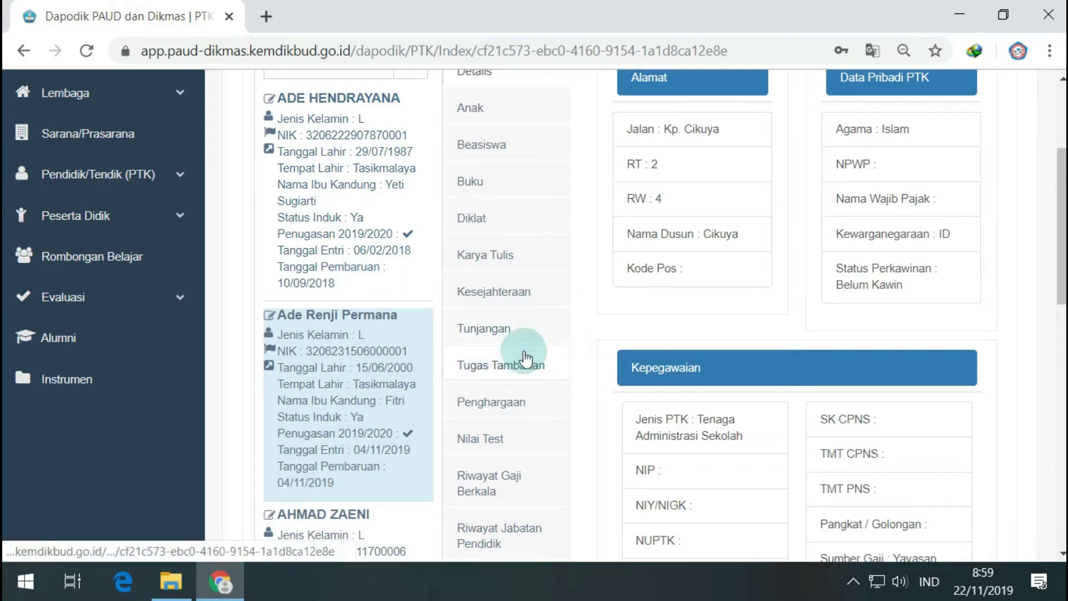
scroll(706, 377, down, 10)
scroll(706, 378, up, 13)
click(521, 173)
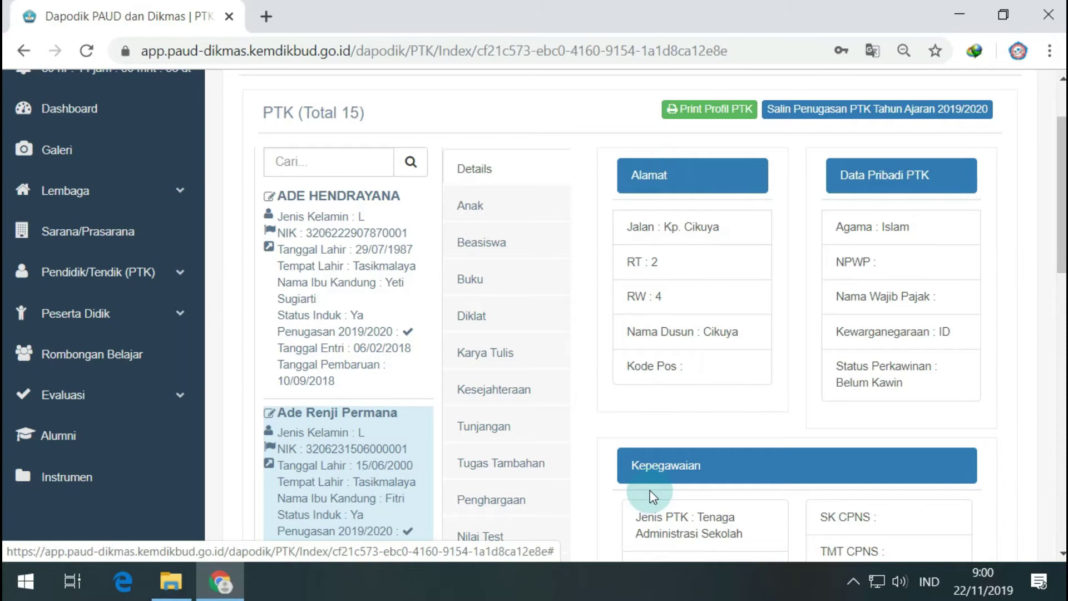
scroll(652, 496, down, 8)
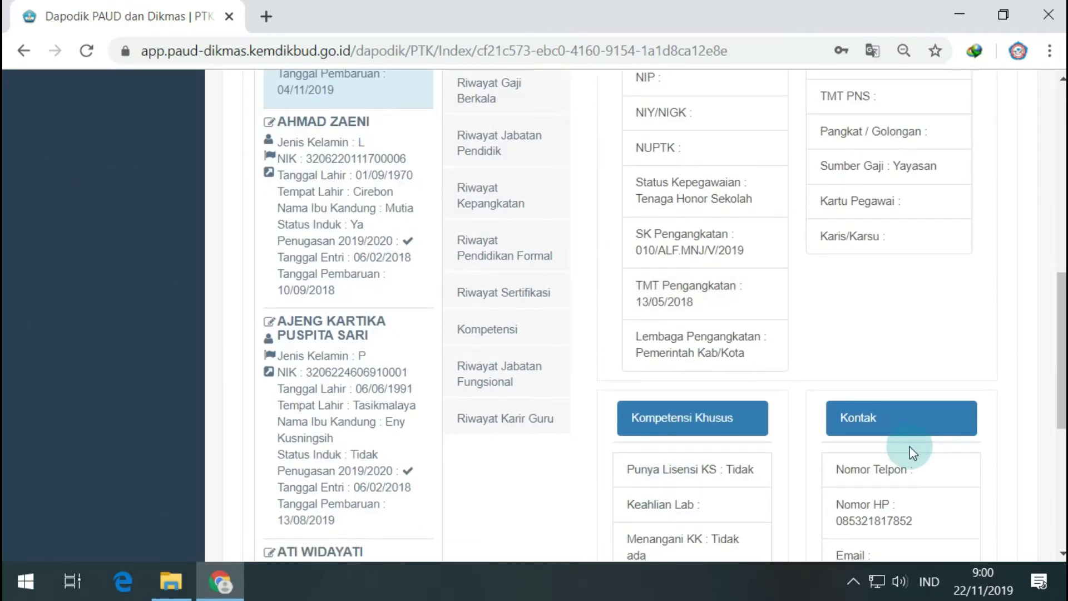
scroll(910, 448, down, 5)
scroll(909, 452, up, 12)
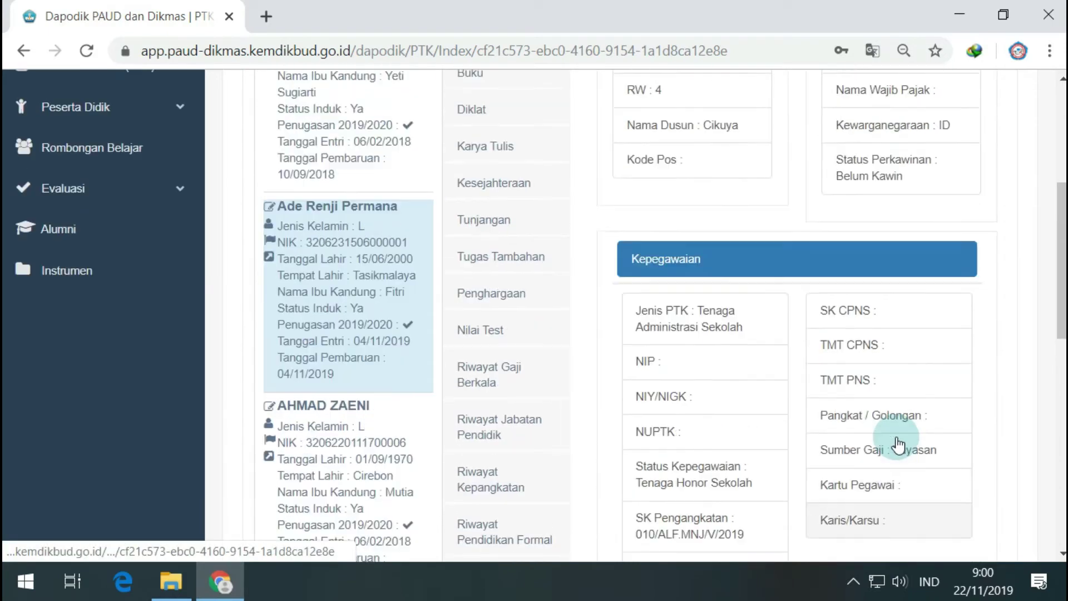
scroll(760, 392, up, 2)
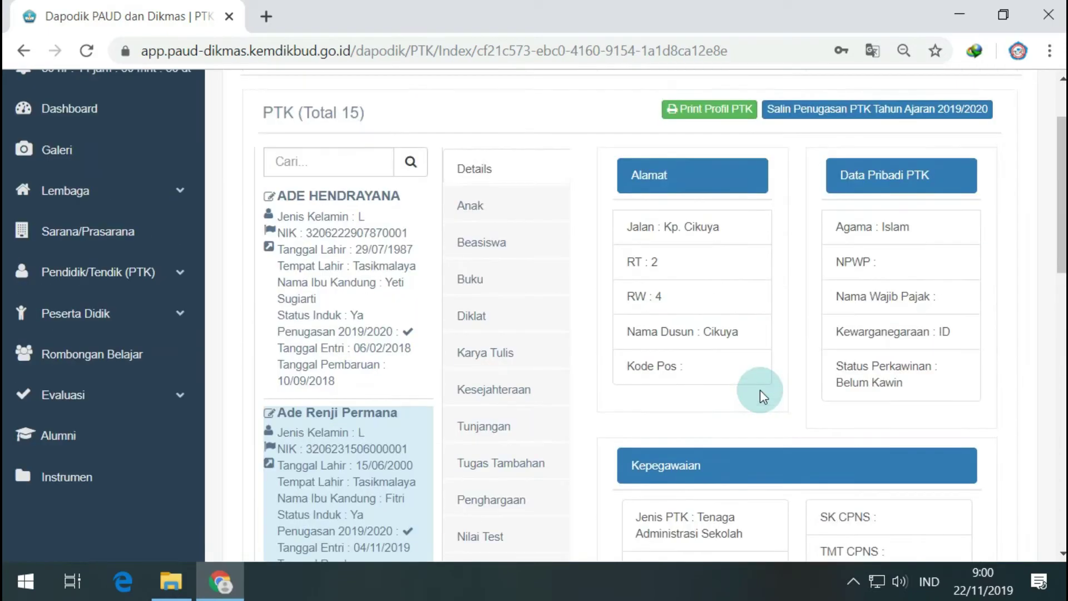
scroll(899, 353, down, 8)
scroll(825, 386, down, 4)
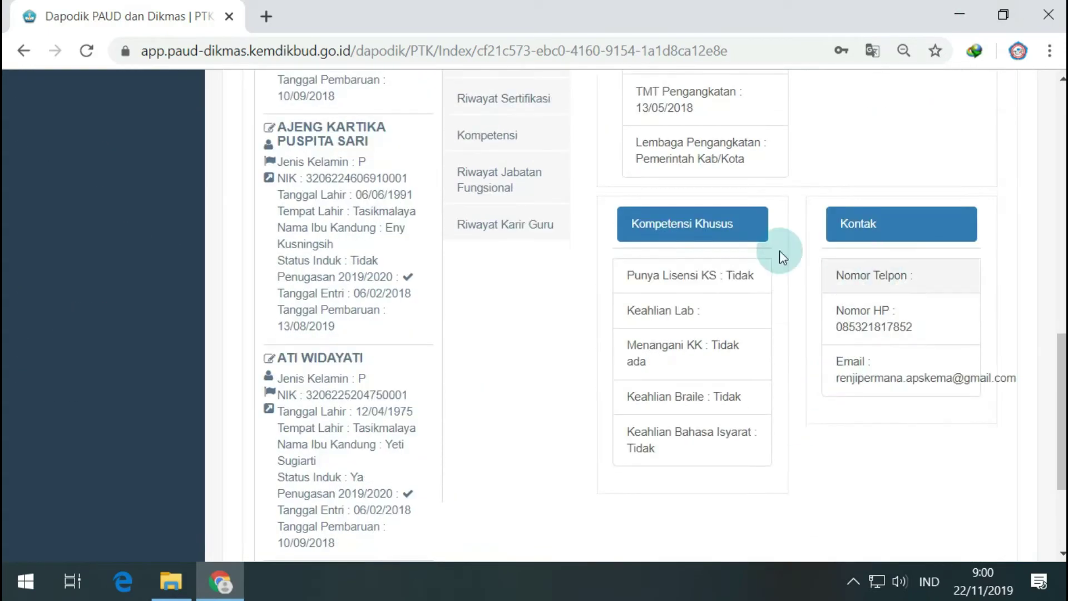
scroll(764, 407, up, 3)
scroll(763, 407, up, 1)
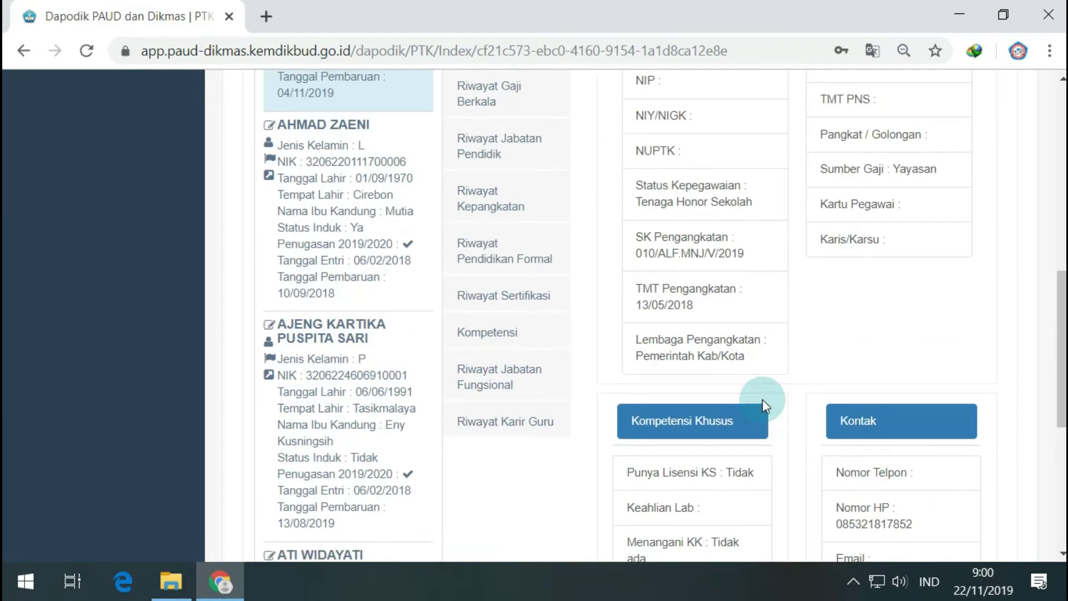
scroll(763, 408, up, 2)
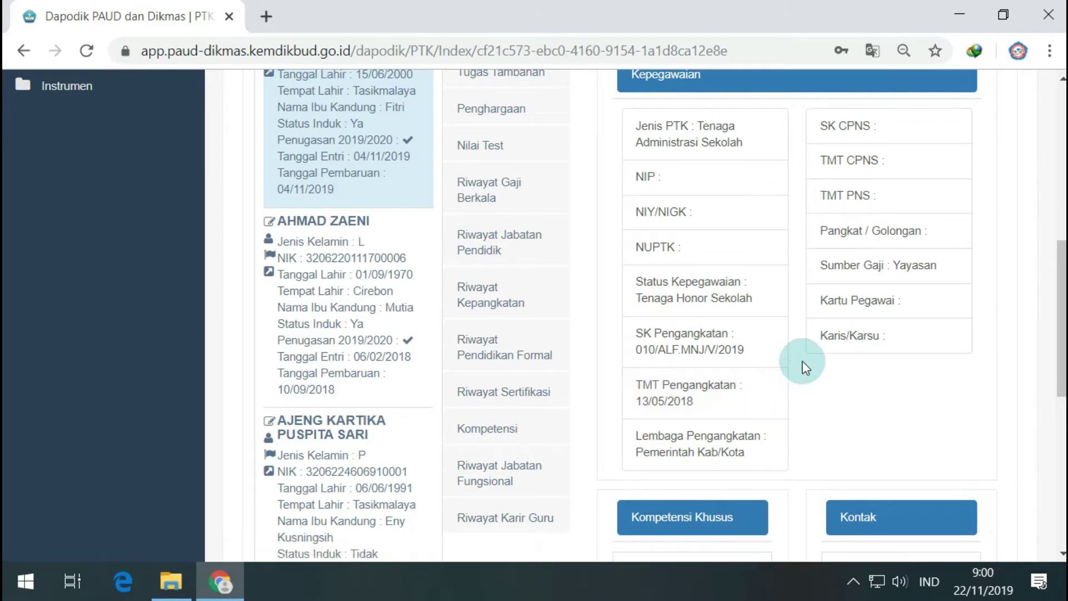
scroll(789, 372, up, 5)
scroll(744, 367, up, 2)
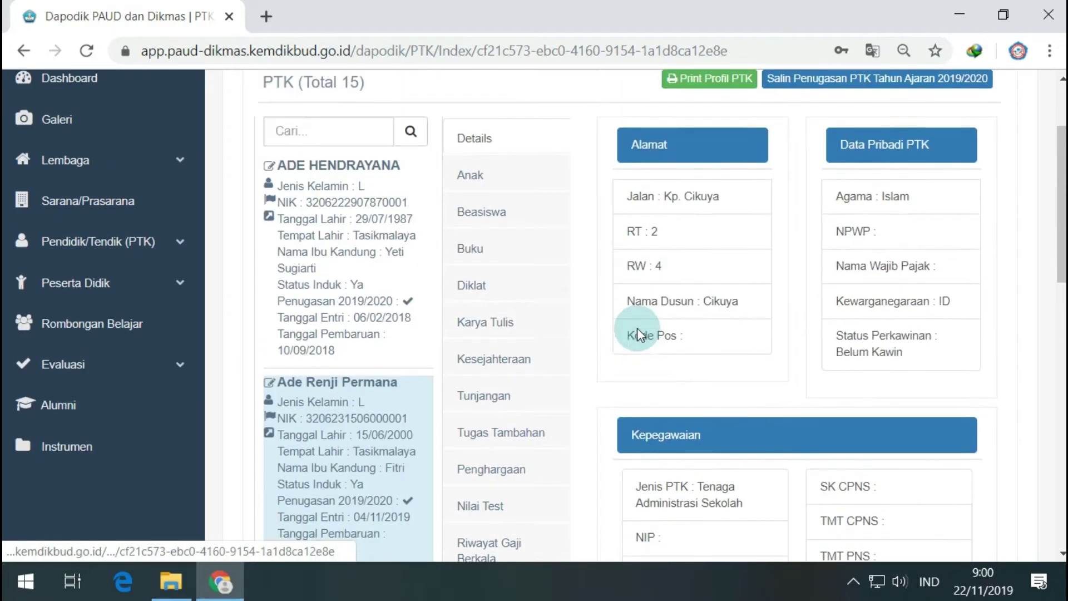
View the staff member's Anak section and open the form for adding a child
click(500, 207)
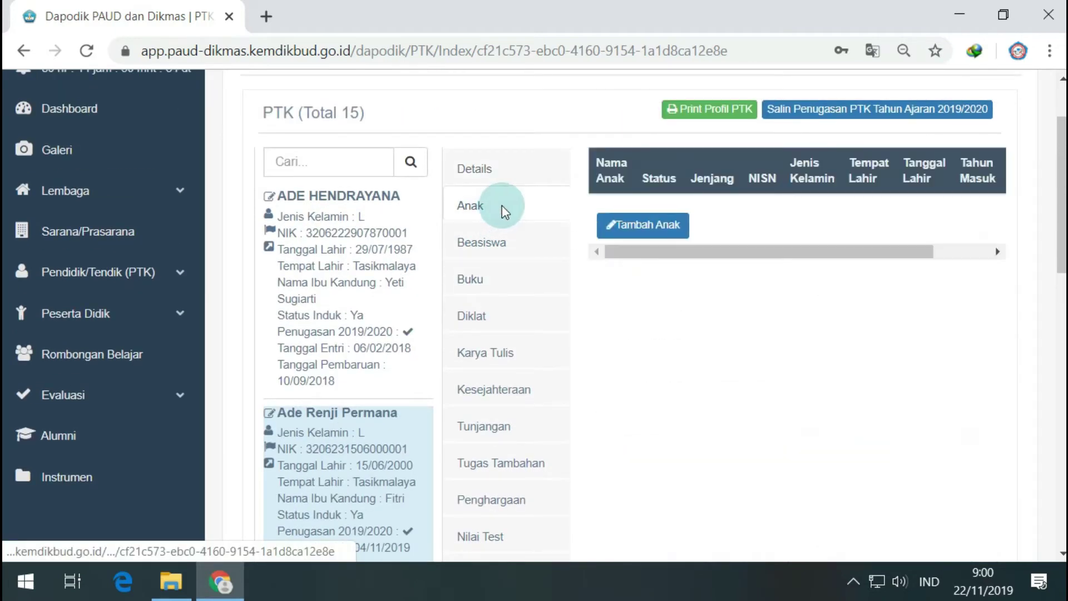
click(611, 311)
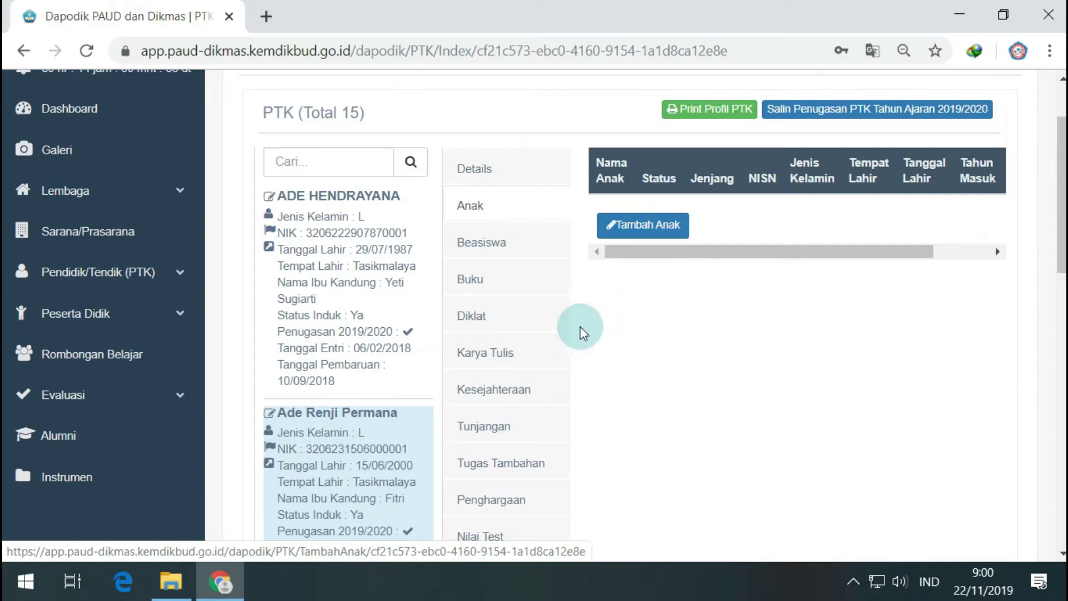
click(648, 244)
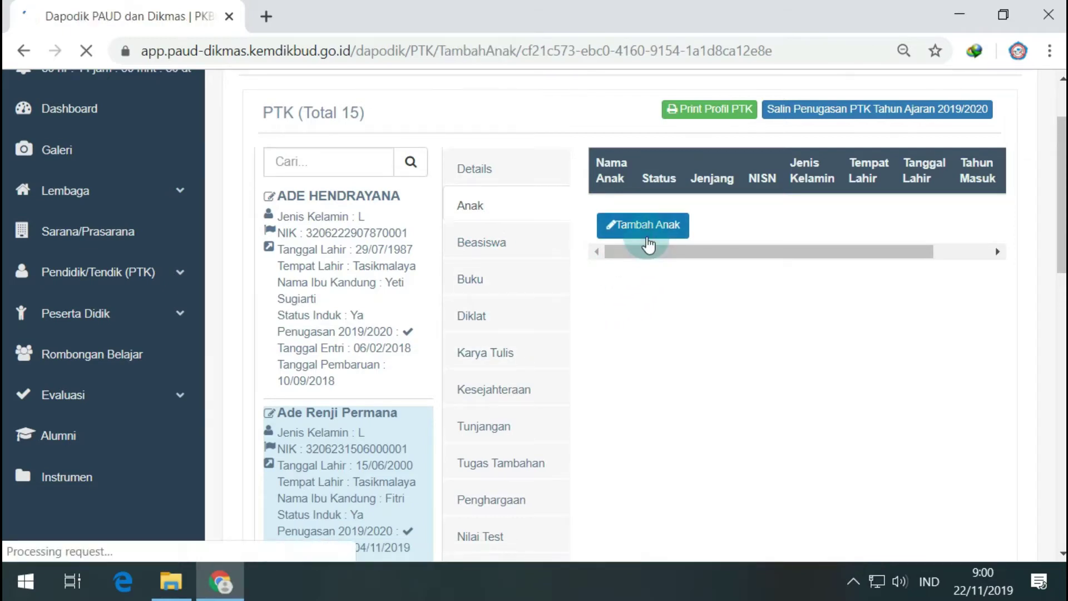
Review the Status Anak and Jenjang Pendidikan options and the remaining child fields, and cancel the form without saving
click(495, 259)
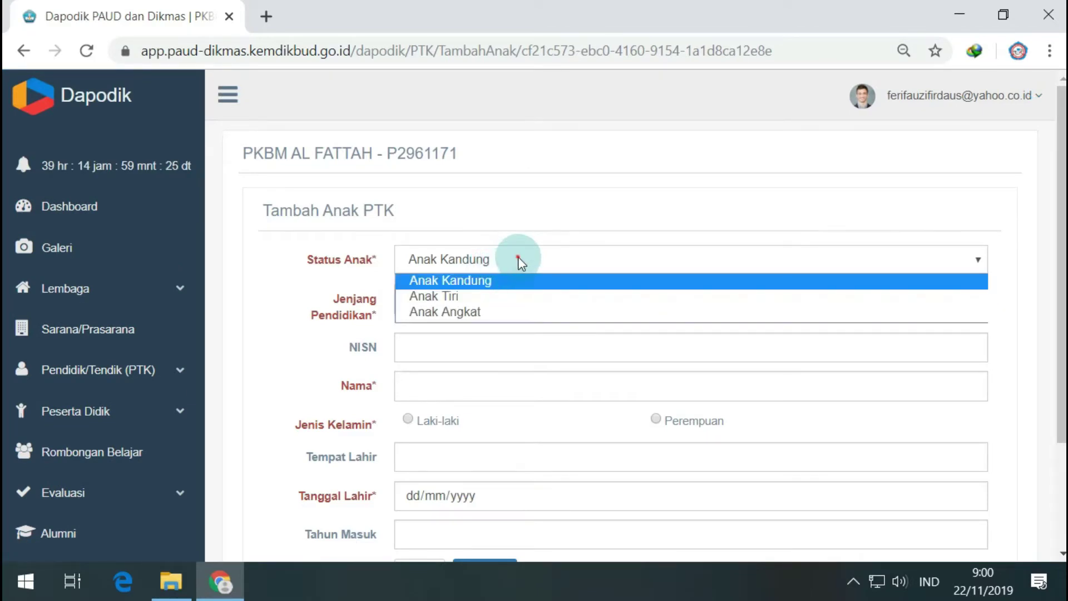
click(519, 259)
click(459, 302)
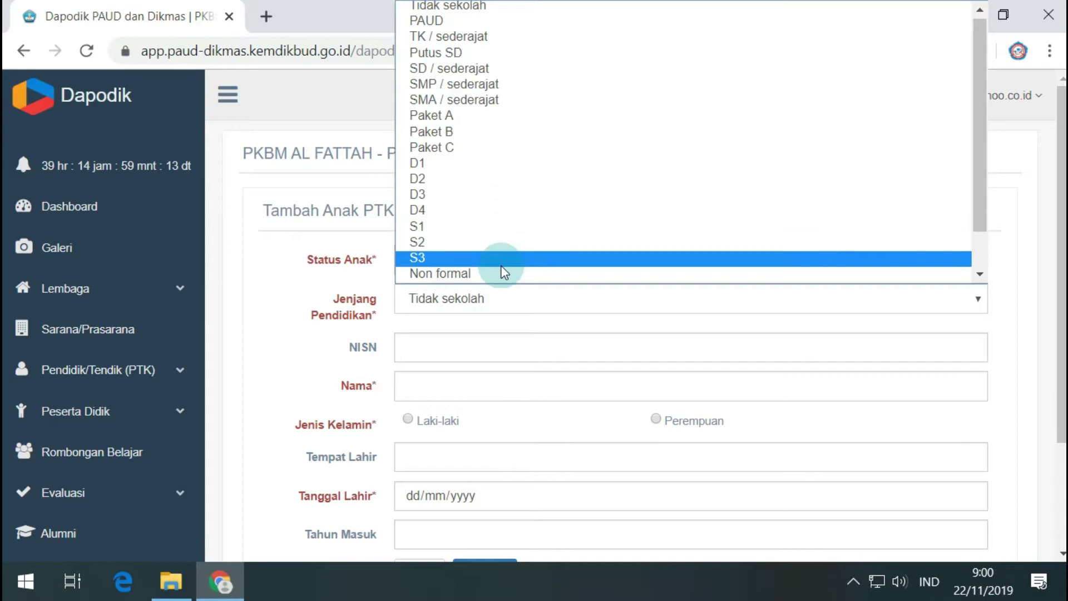
scroll(489, 272, down, 1)
click(280, 290)
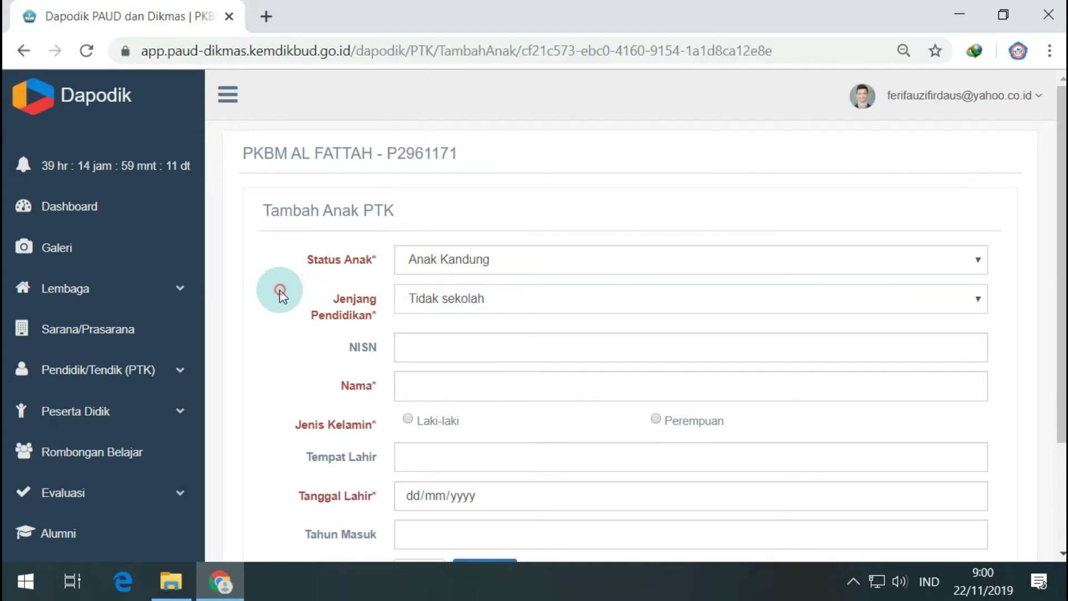
click(503, 350)
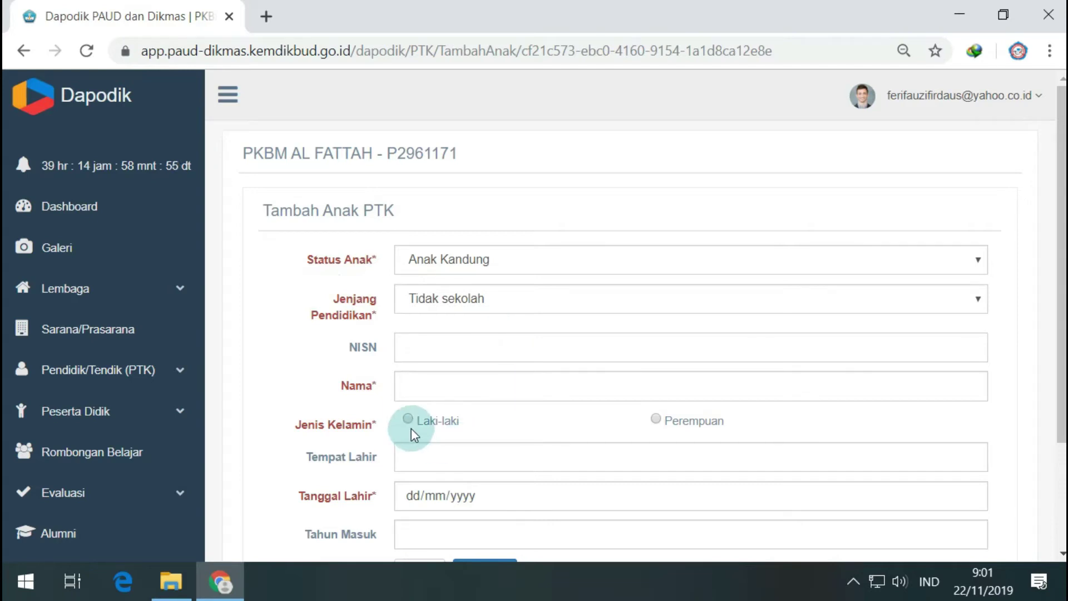
scroll(415, 433, down, 2)
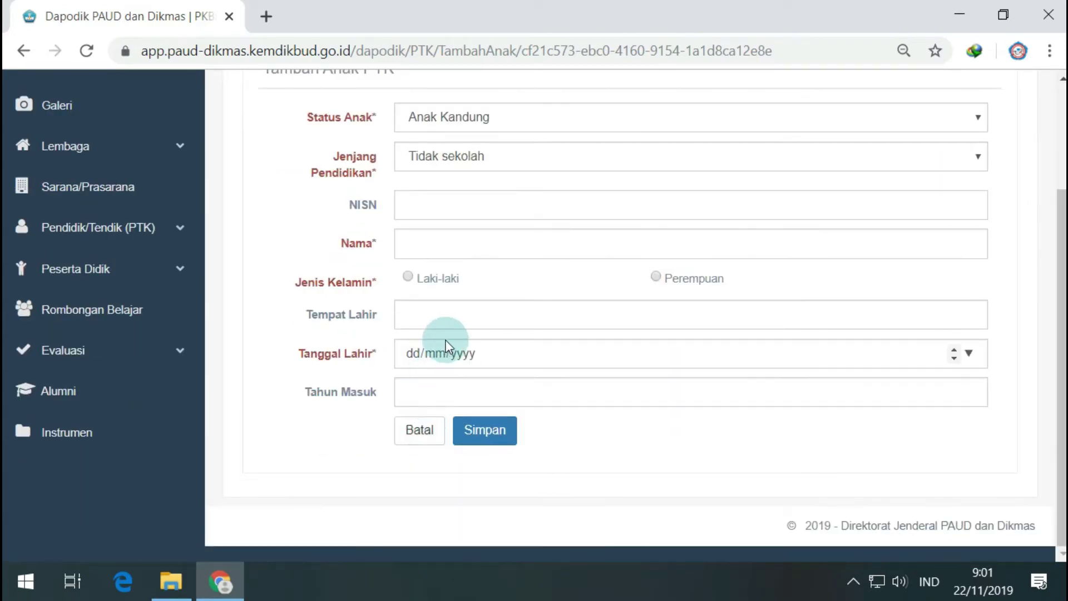
click(414, 445)
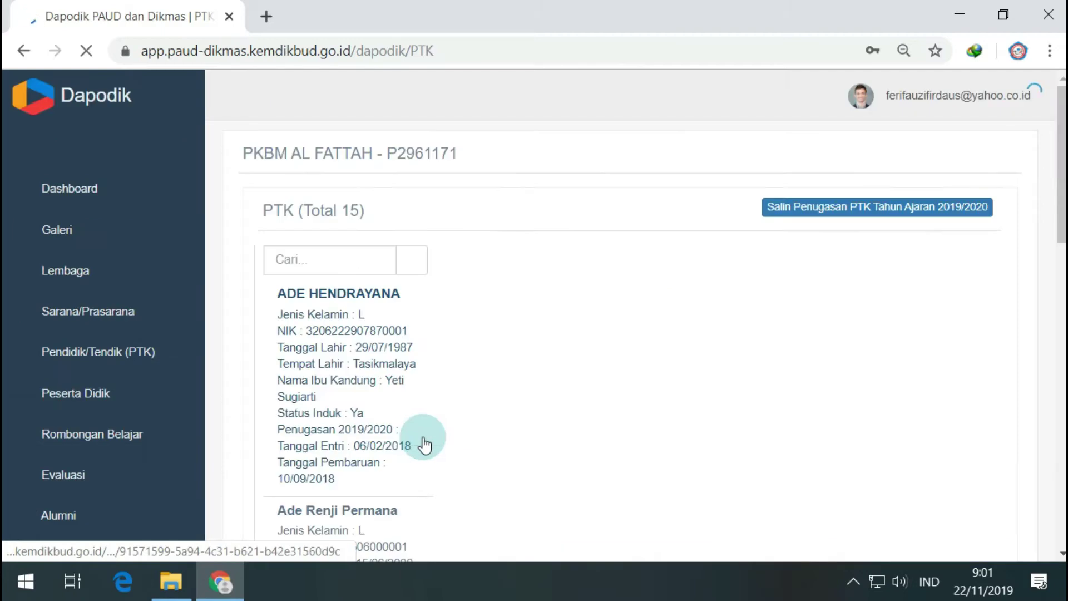
Reopen the second staff member's record and view its Beasiswa section
scroll(414, 423, down, 5)
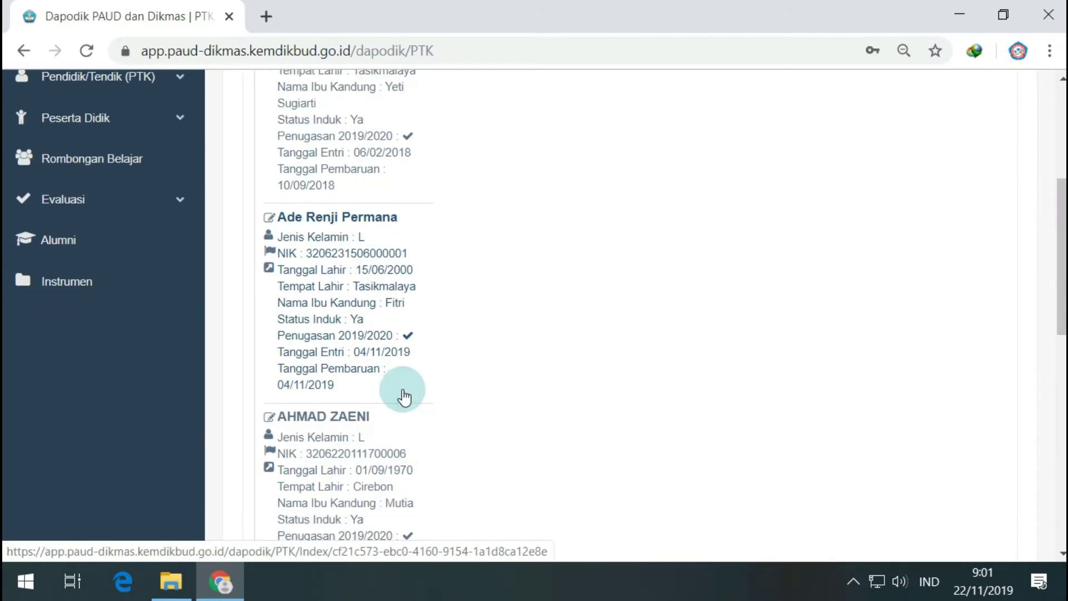
click(335, 254)
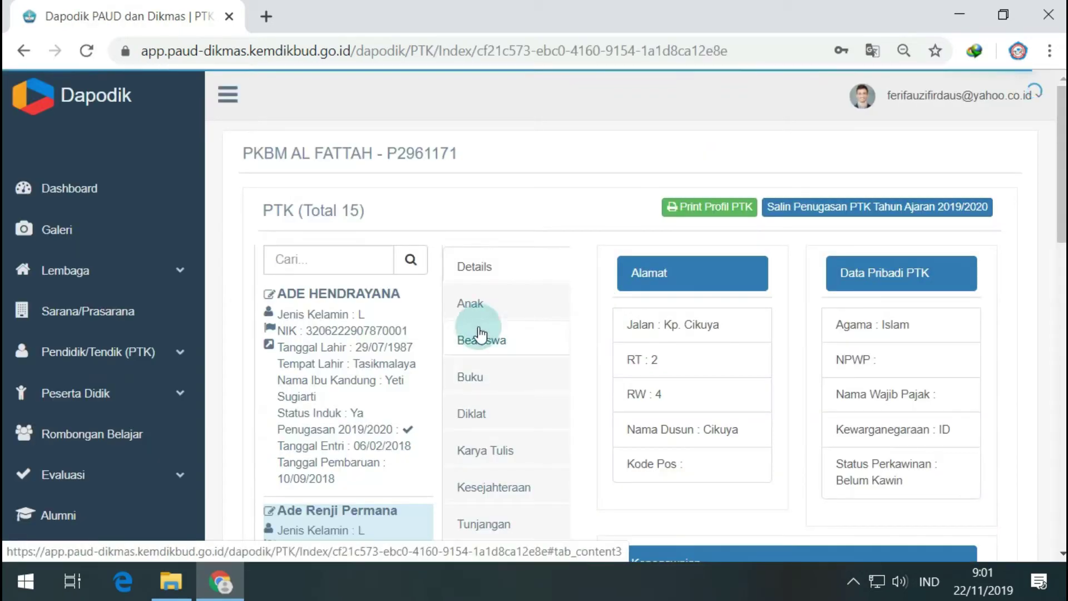
click(476, 345)
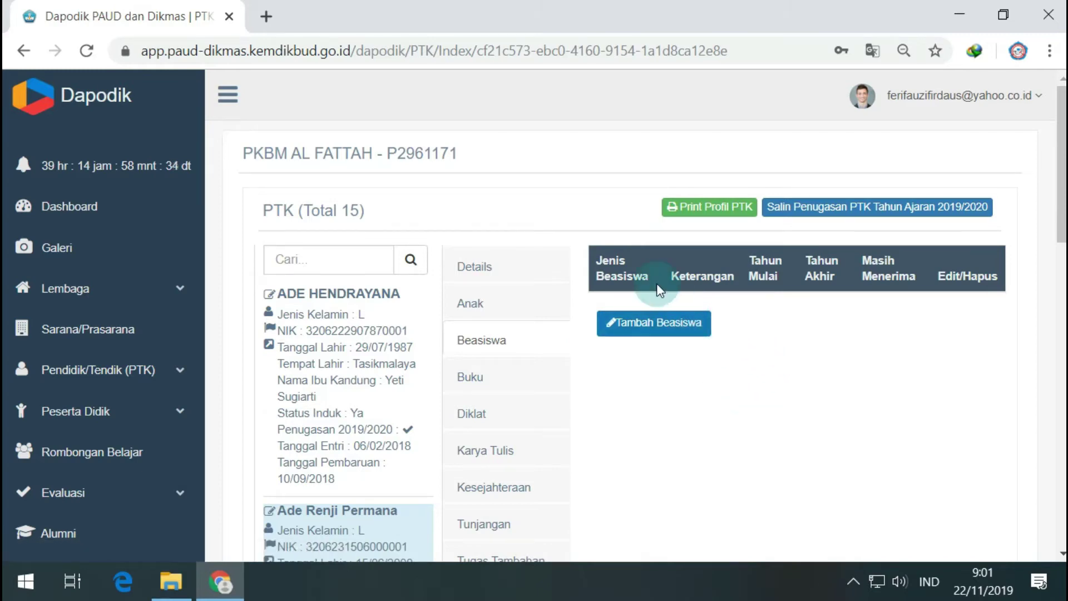
View the staff member's Buku section, open the form for adding a book and cancel it without saving
click(485, 383)
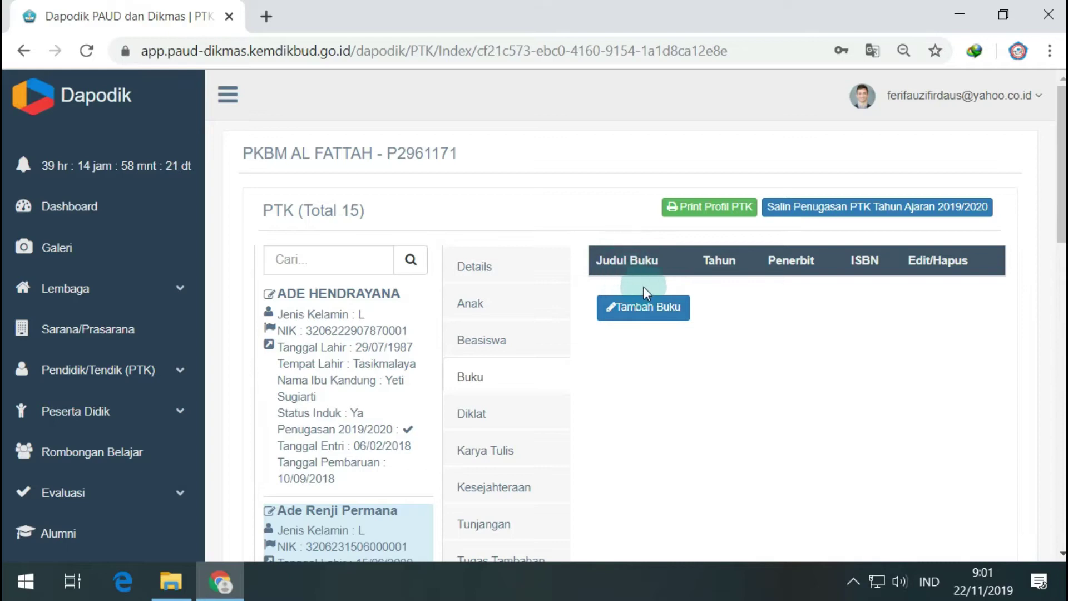
click(680, 312)
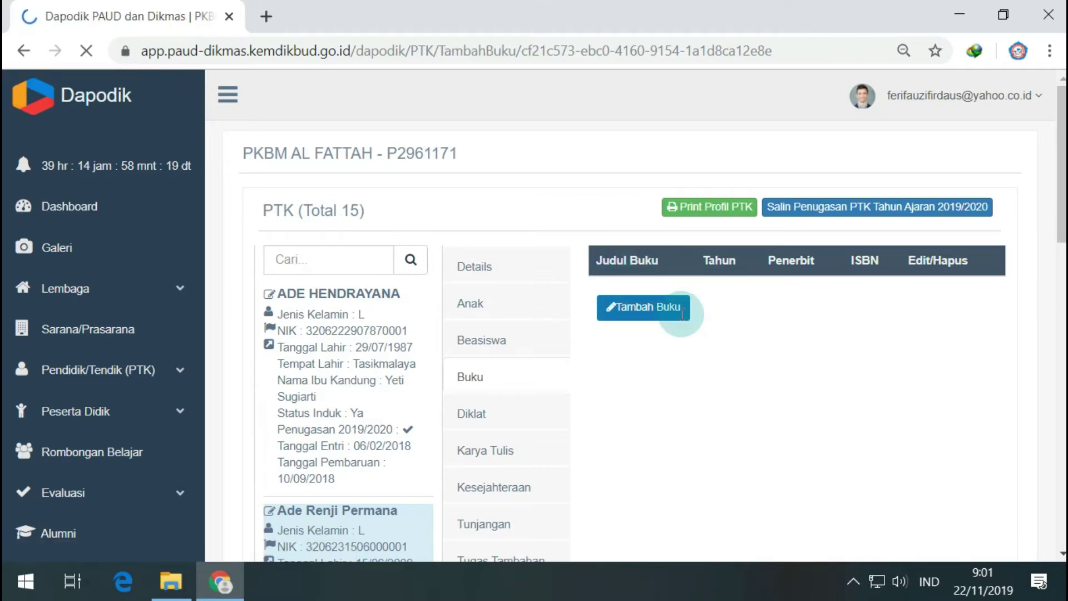
click(429, 429)
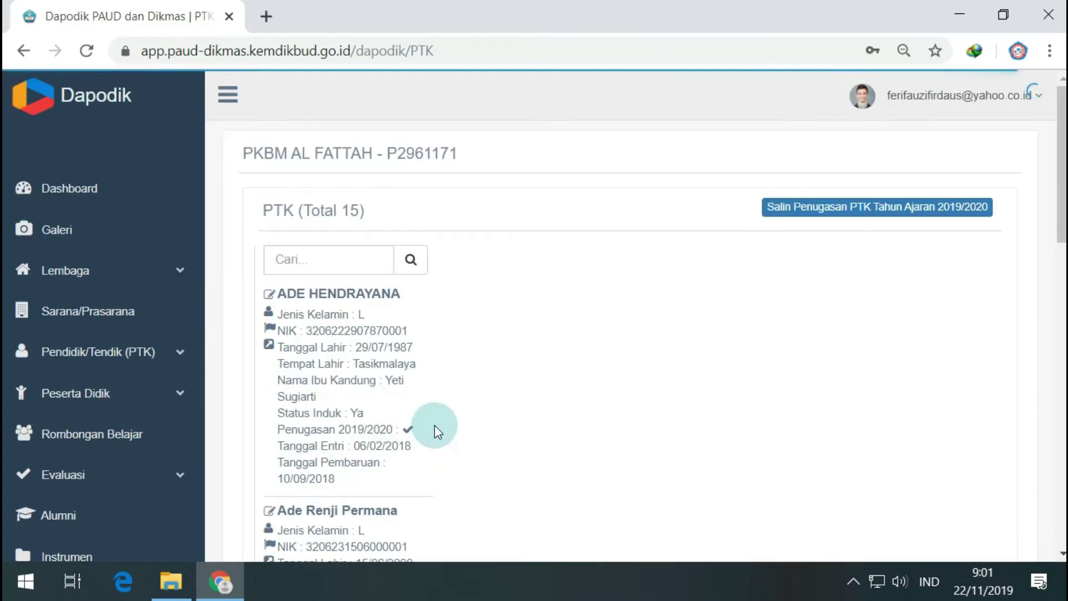
Return to the second staff member's record and open the form for adding a training entry in its Diklat section
click(317, 535)
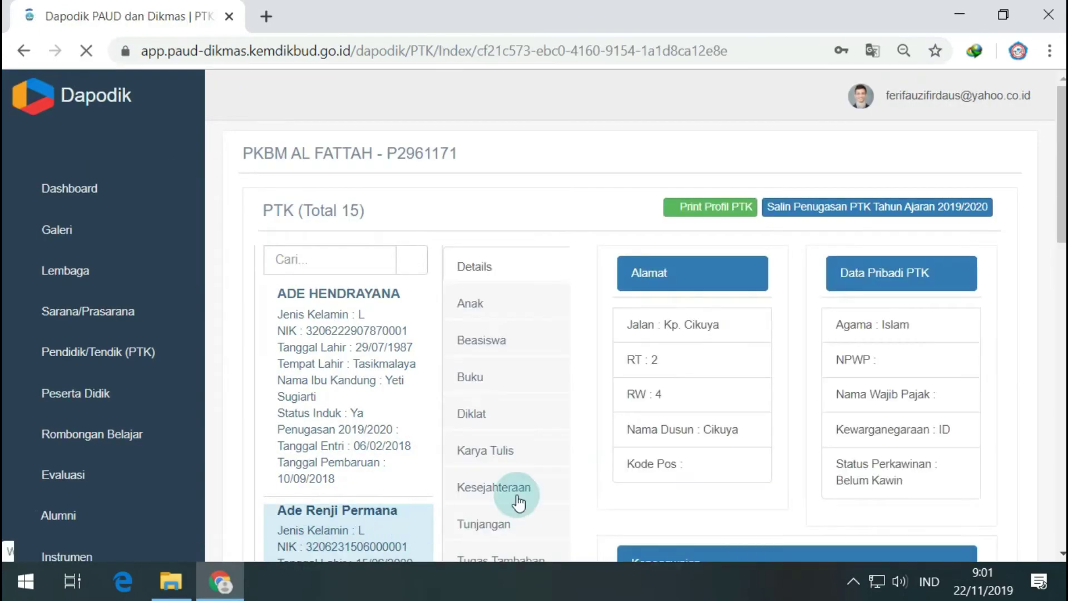
scroll(550, 430, down, 2)
click(523, 313)
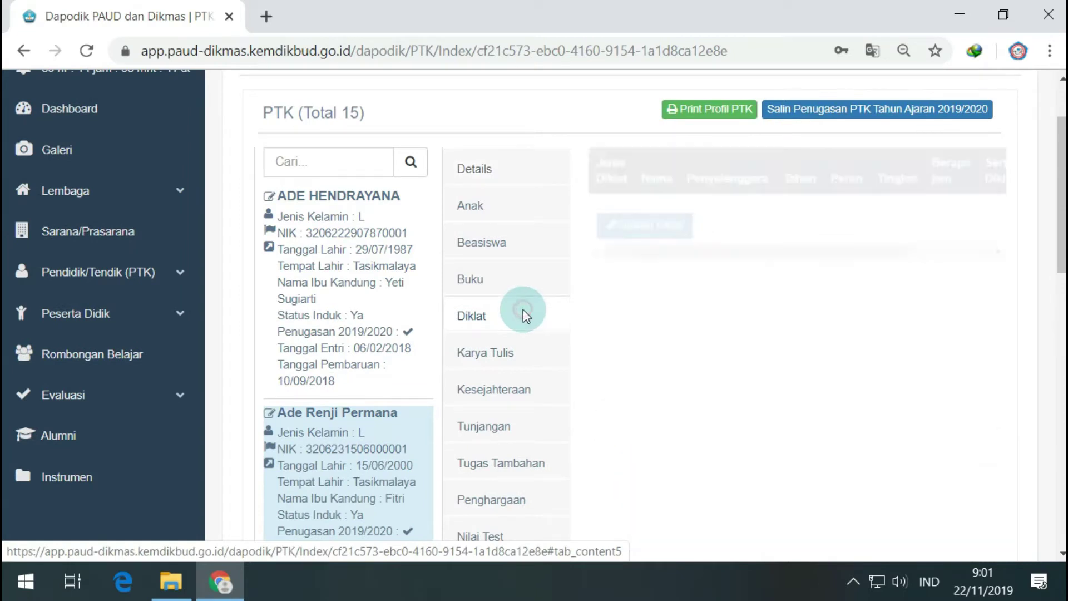
drag(676, 264, 651, 253)
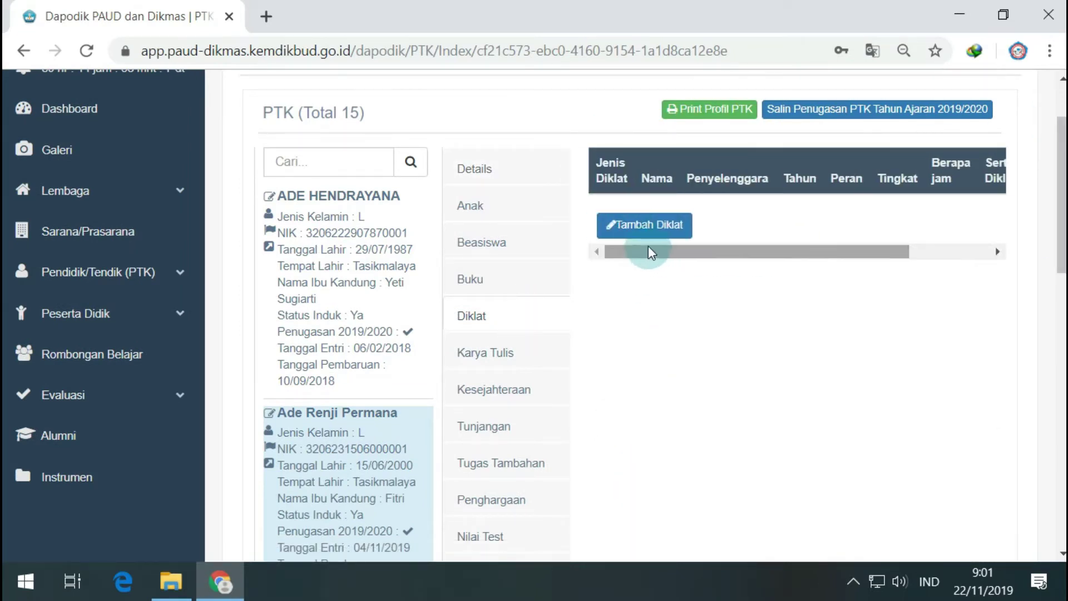
click(661, 227)
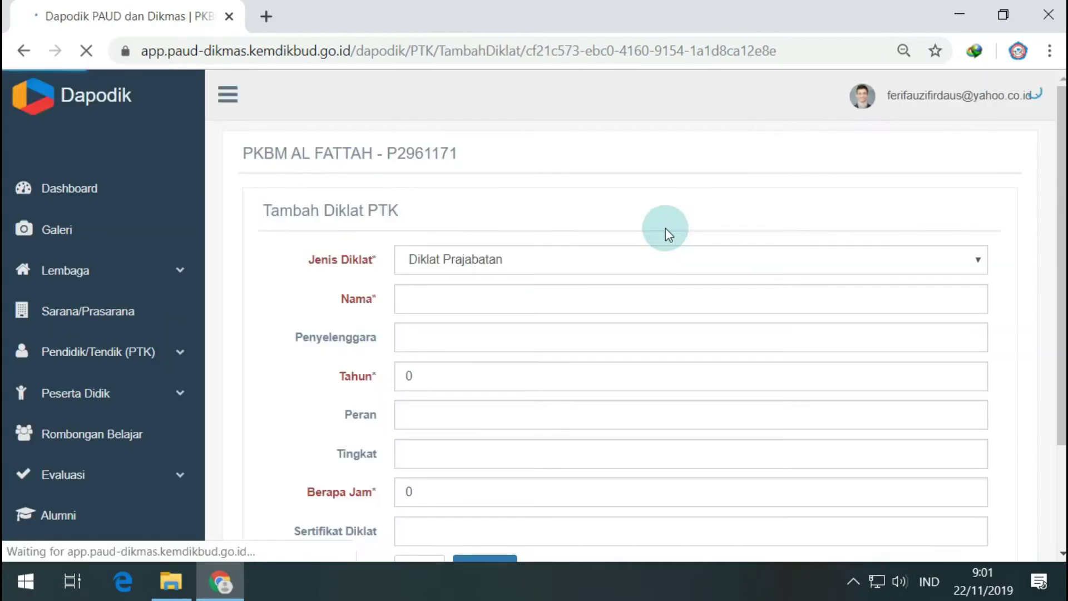
Set the training type to Lainnya, the name to "Diklat Operator" and the organizer to "Dinas Kabupaten Tasikmalaya"
click(479, 264)
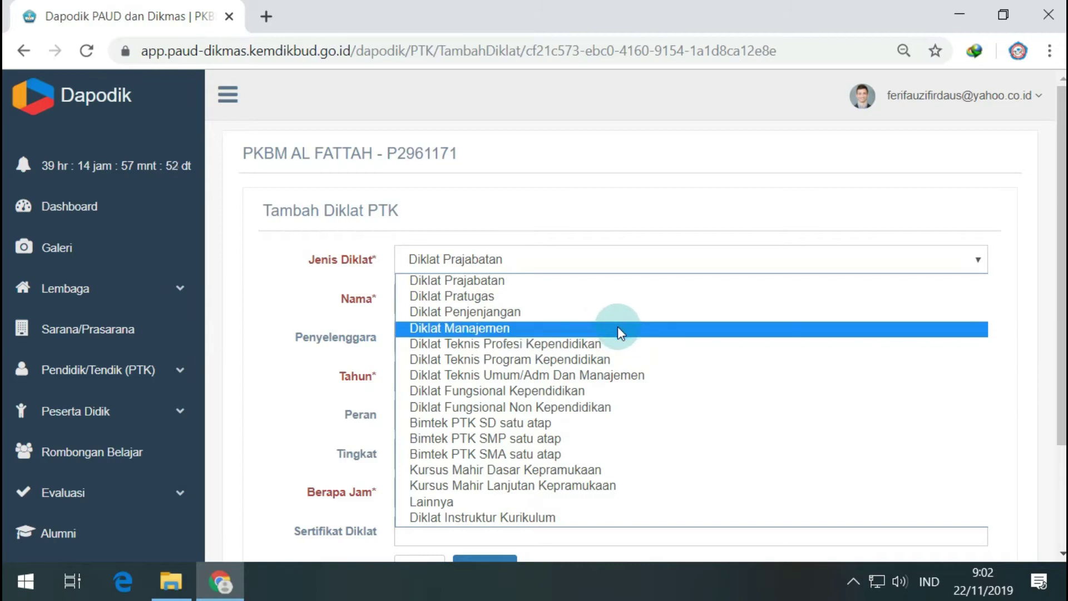
click(548, 501)
click(502, 298)
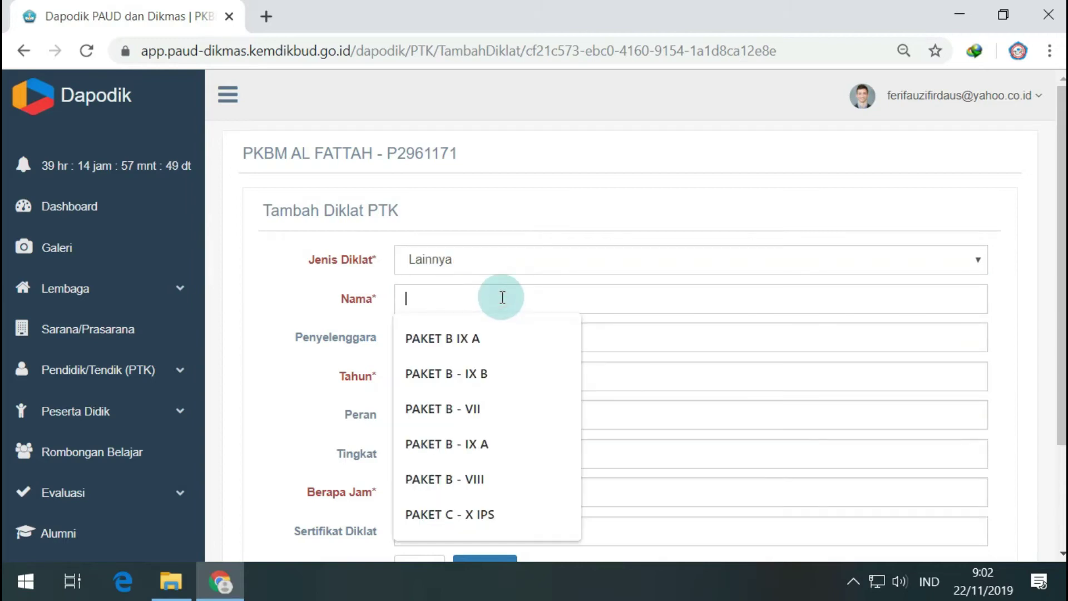
text(Diklat Operator)
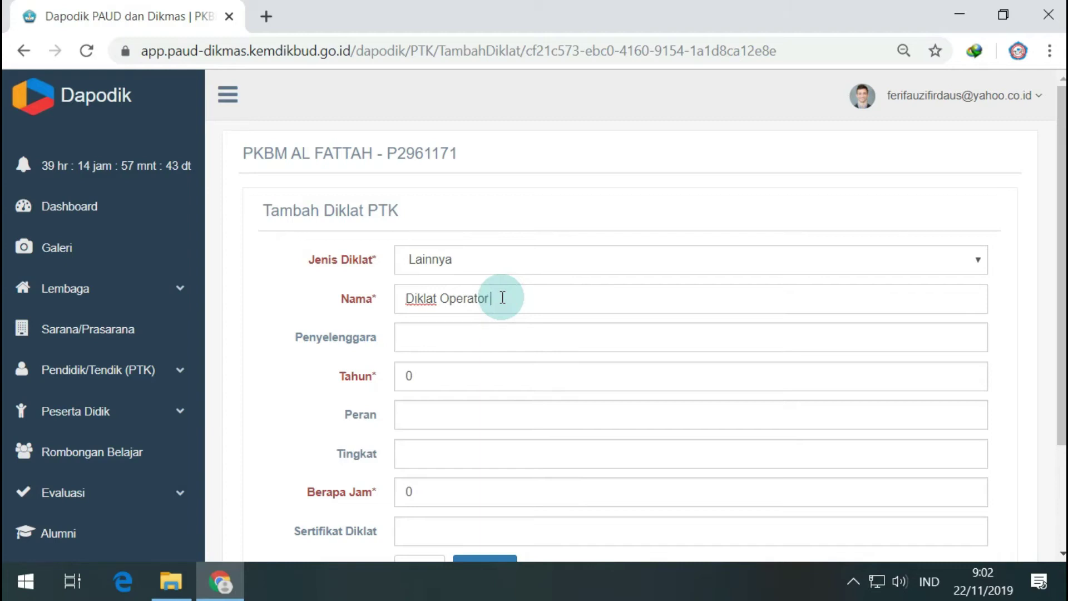
click(476, 336)
text(Dinas Kabupaten Tasikmalaya)
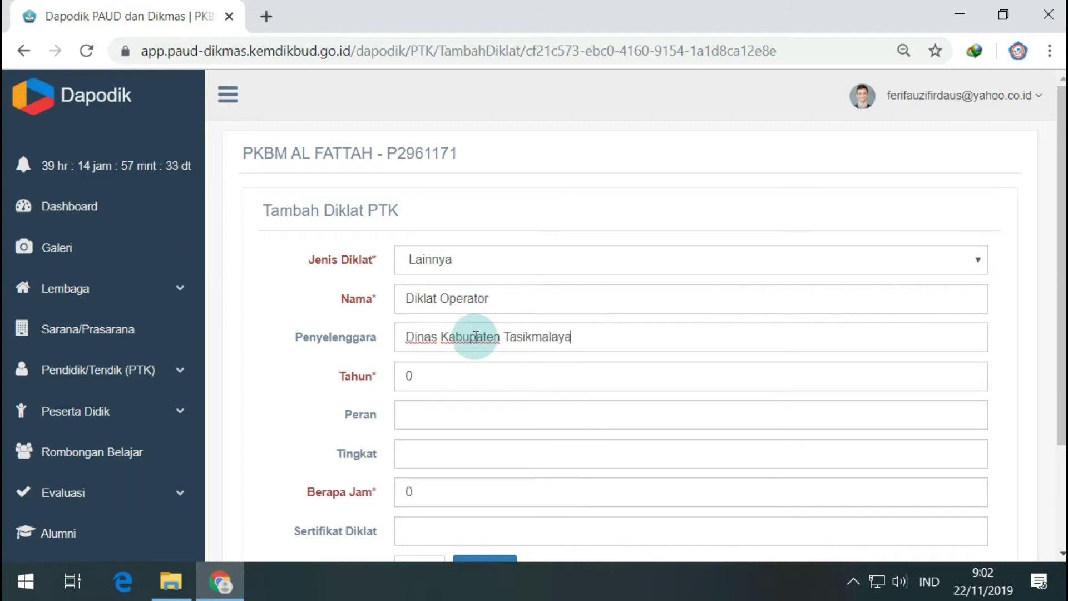
Fill in the training year 2019, role "Peserta", level 1 and duration of 20 hours
click(455, 377)
text(2019)
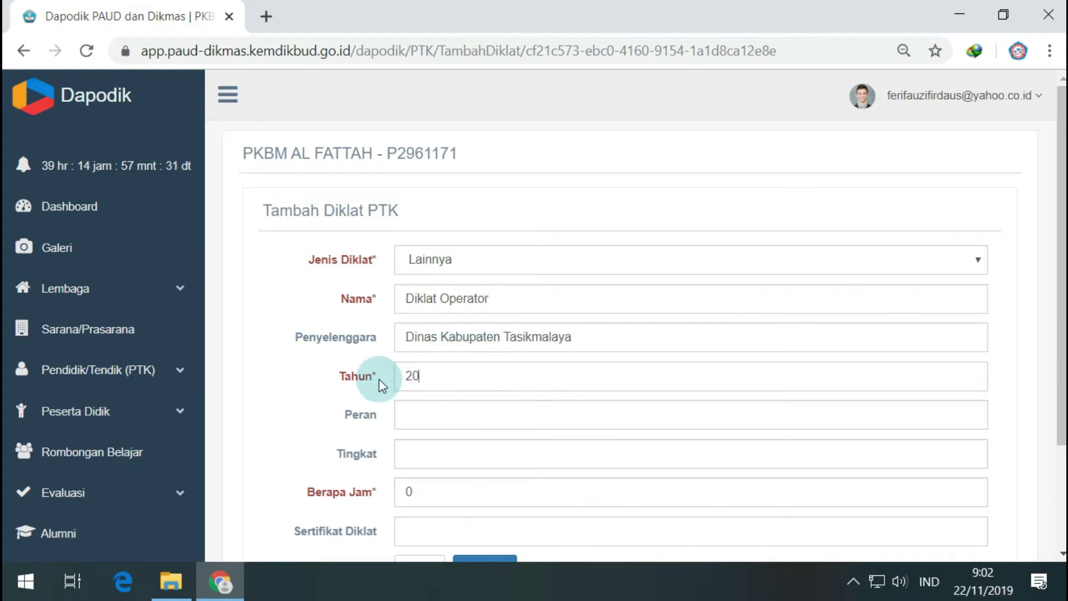
click(425, 418)
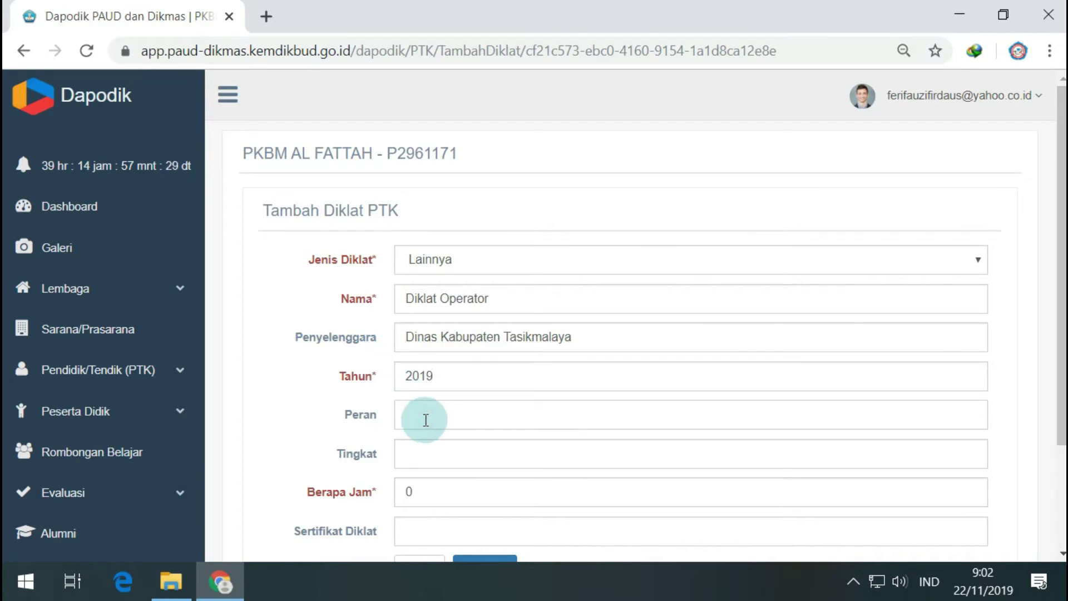
text(Peserta)
click(435, 464)
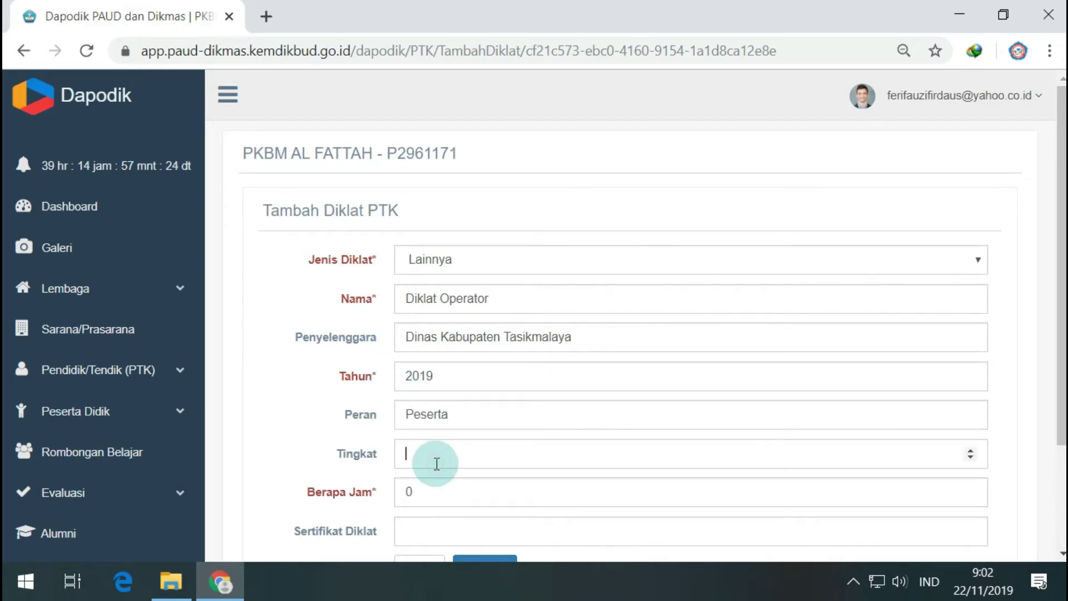
click(970, 451)
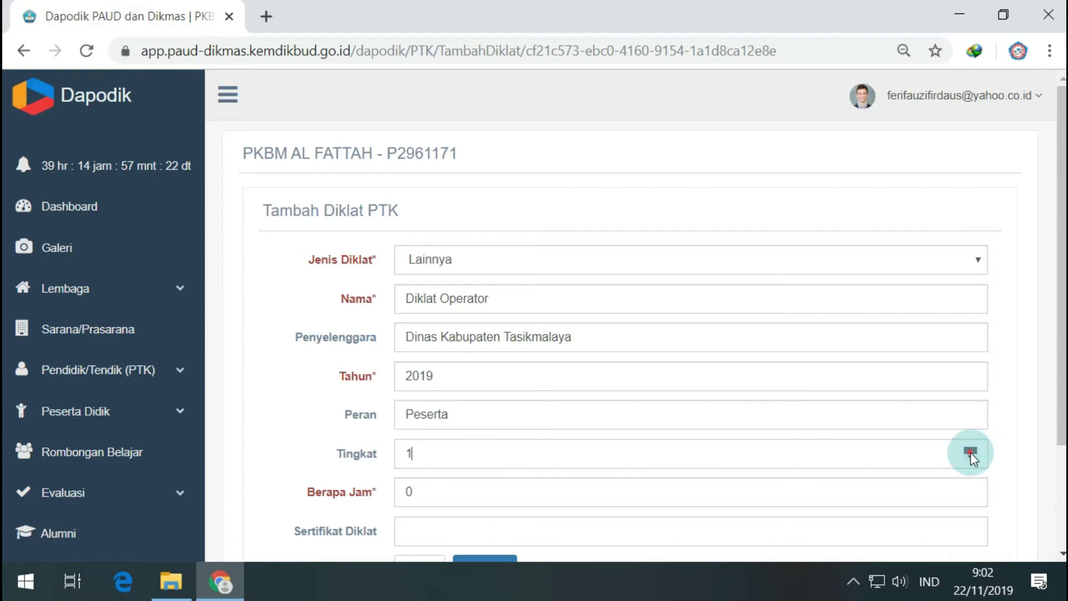
click(970, 463)
click(970, 448)
scroll(473, 429, down, 2)
double_click(425, 397)
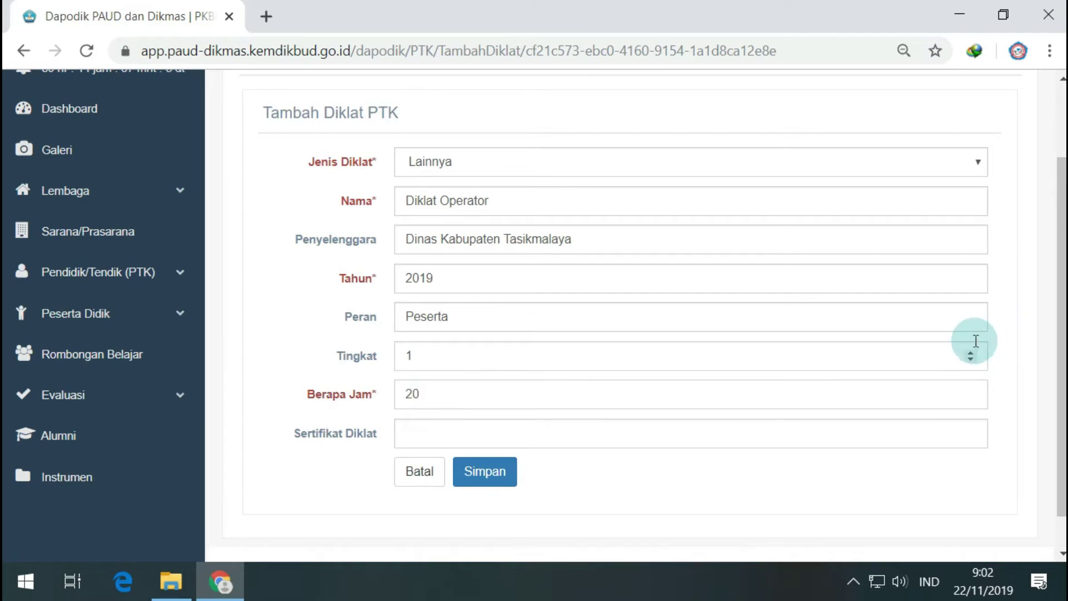
Save the training entry with the certificate field left empty, confirm the declaration and view the staff member's Diklat section
click(504, 434)
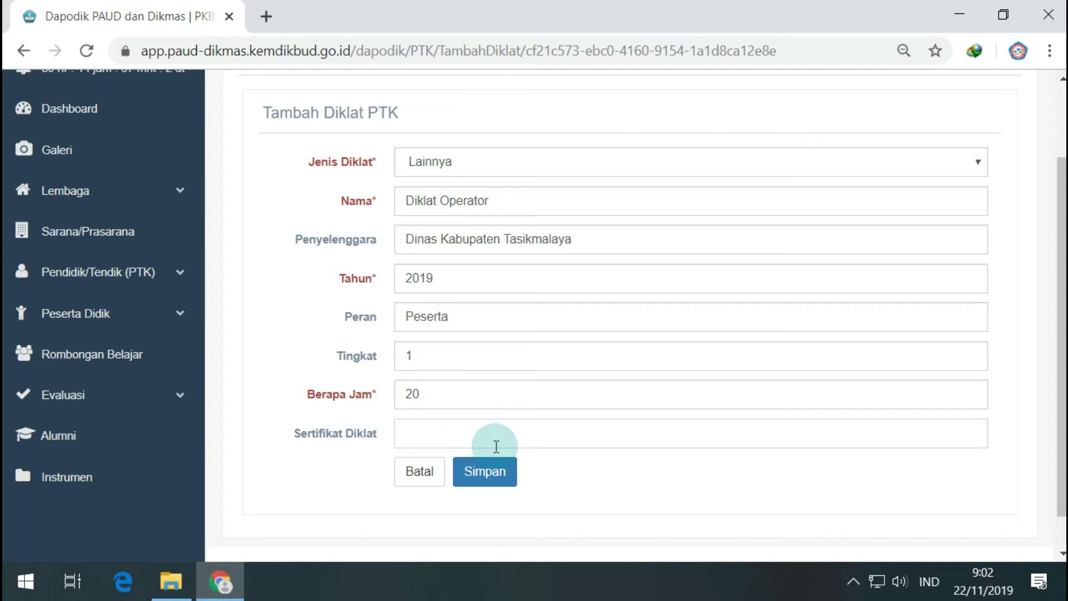
click(502, 484)
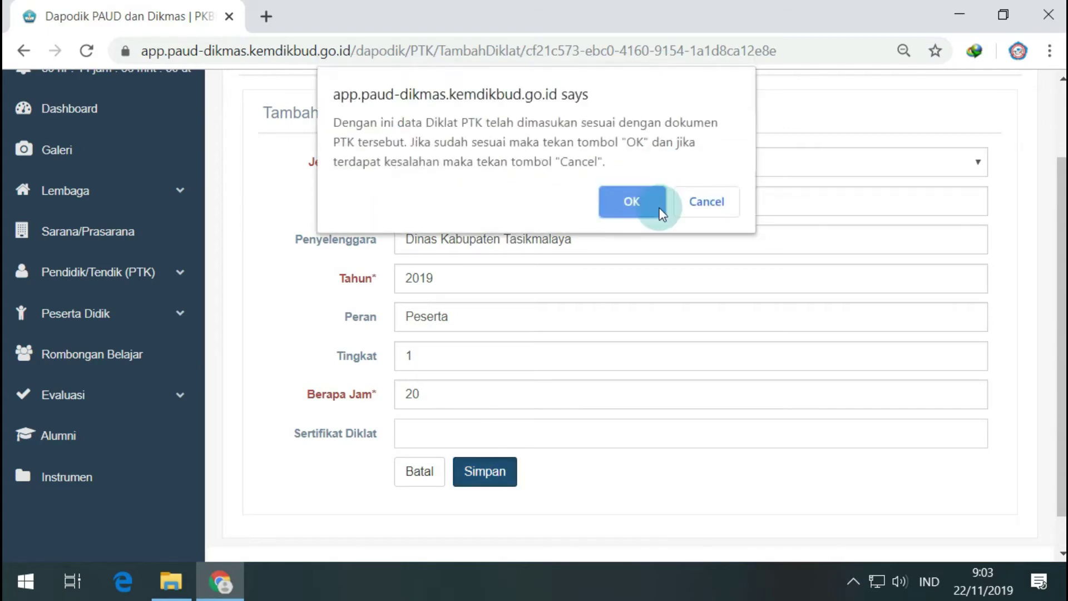
click(659, 210)
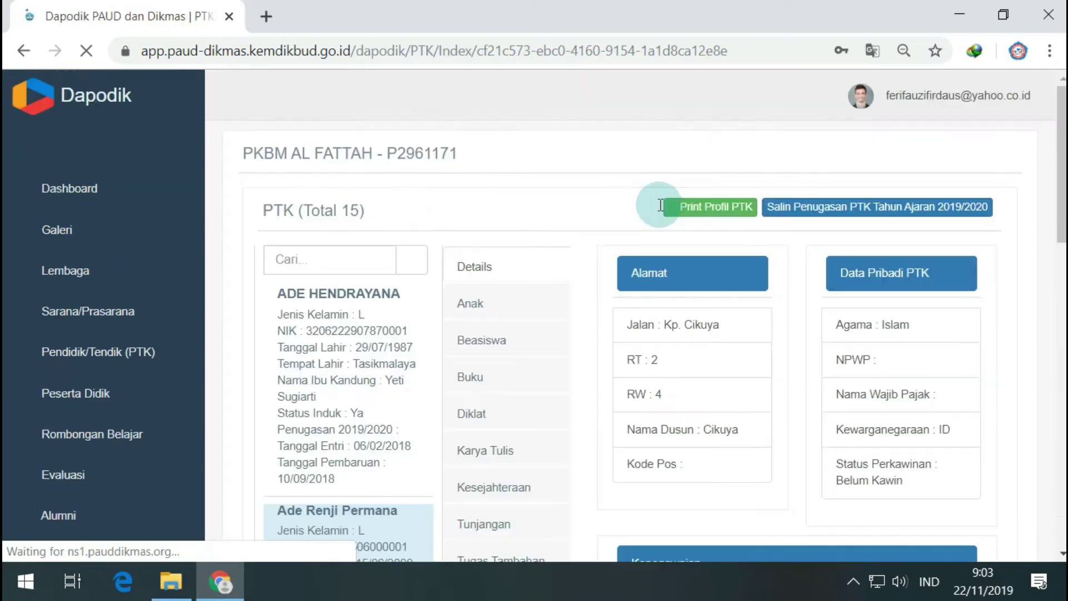
click(720, 166)
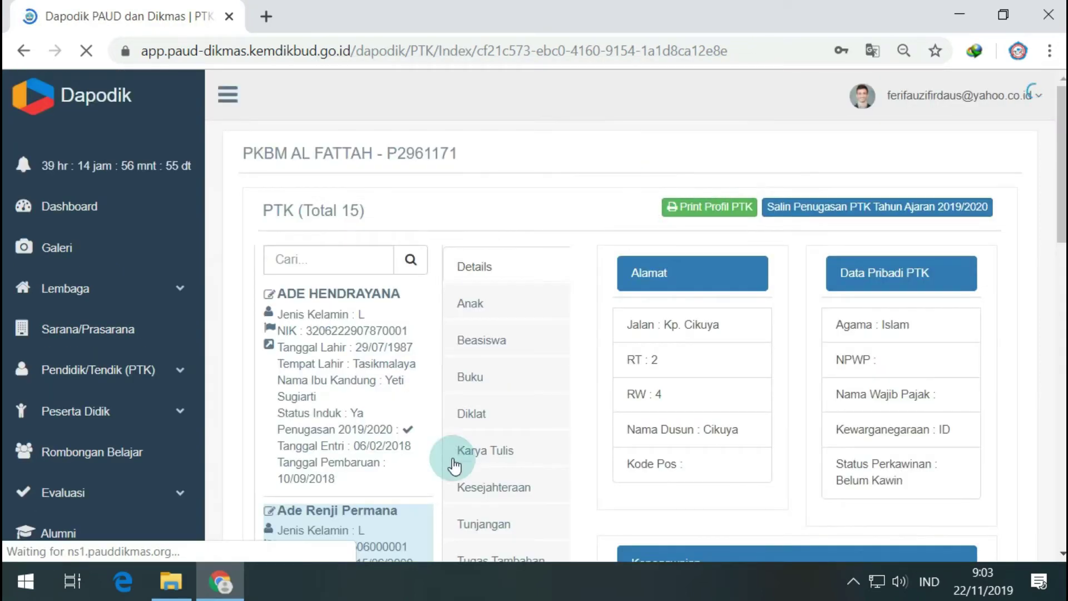
click(480, 416)
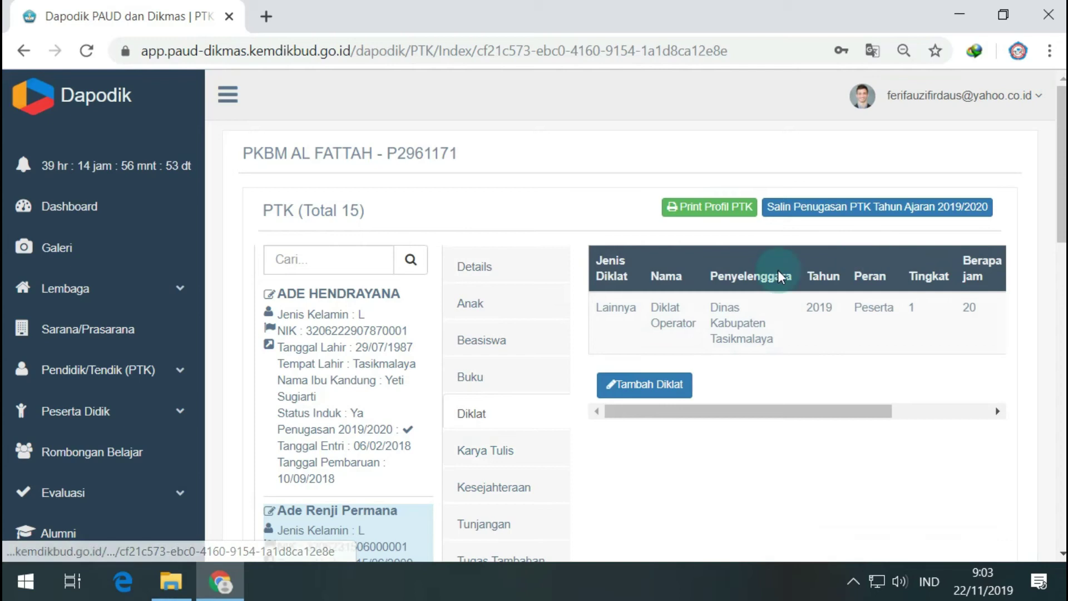
View the staff member's Karya Tulis, Kesejahteraan and Tunjangan sections
scroll(548, 439, down, 3)
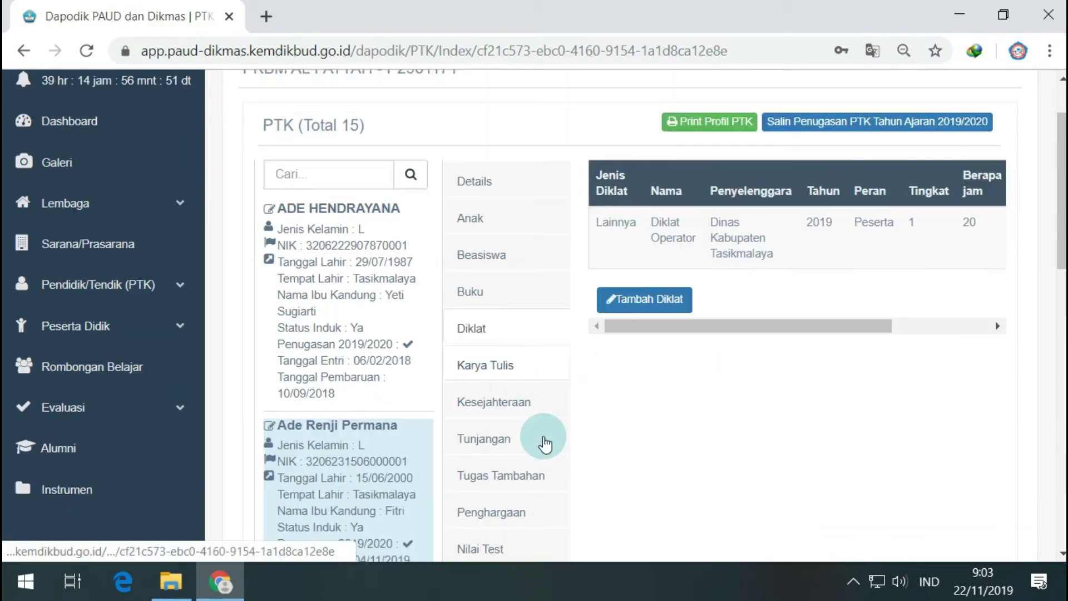
click(535, 264)
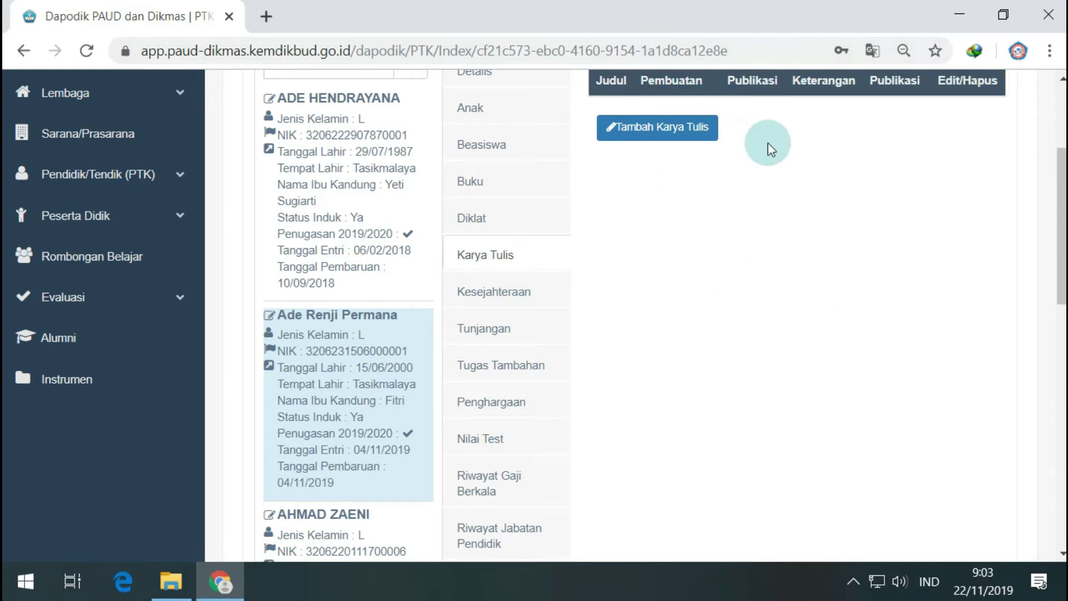
click(493, 293)
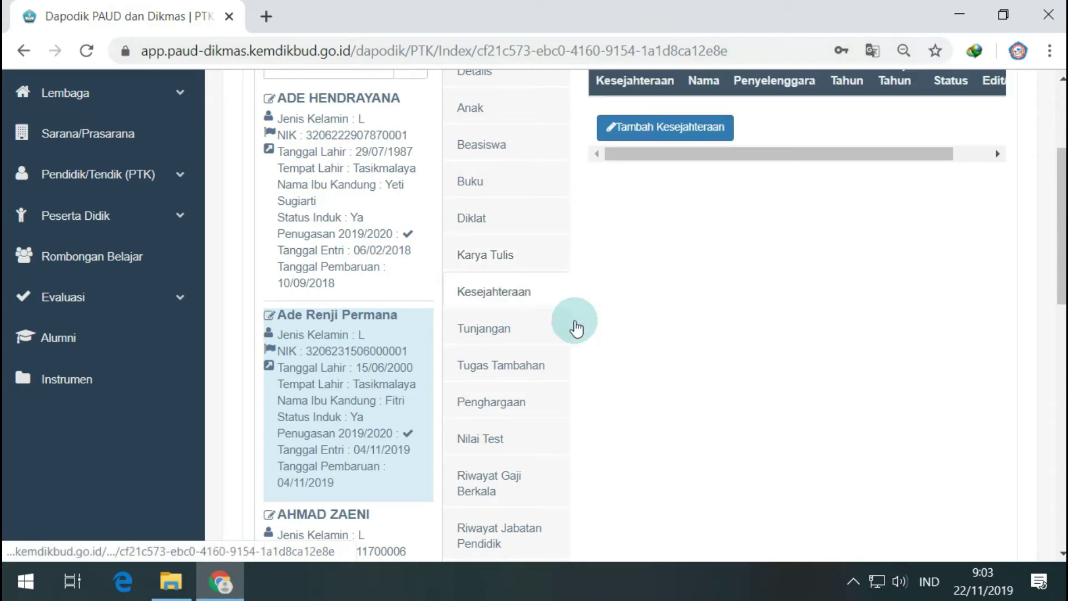
scroll(776, 285, up, 3)
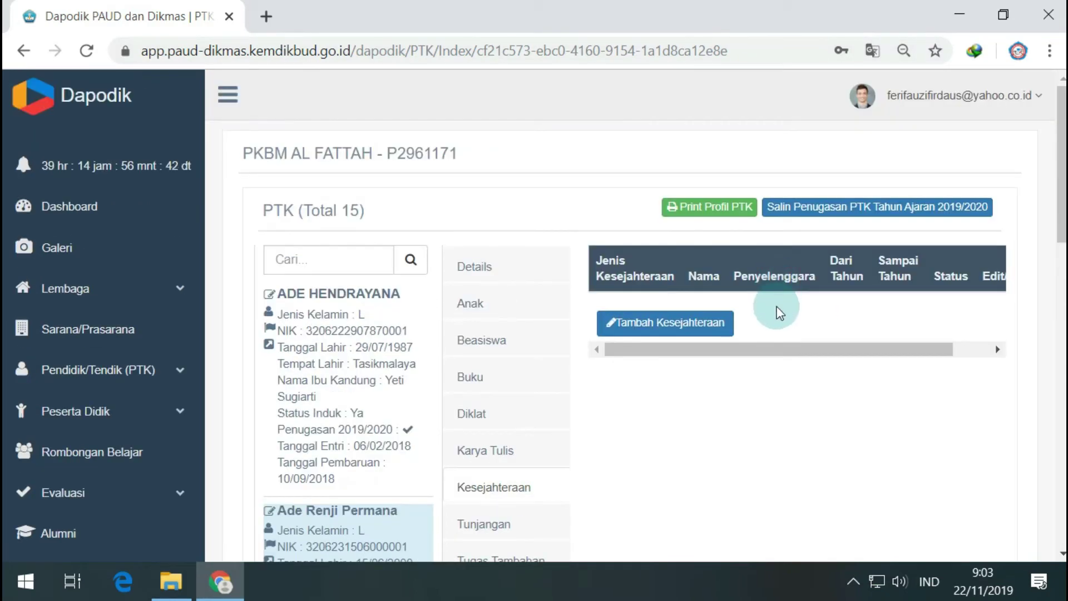
scroll(776, 314, down, 3)
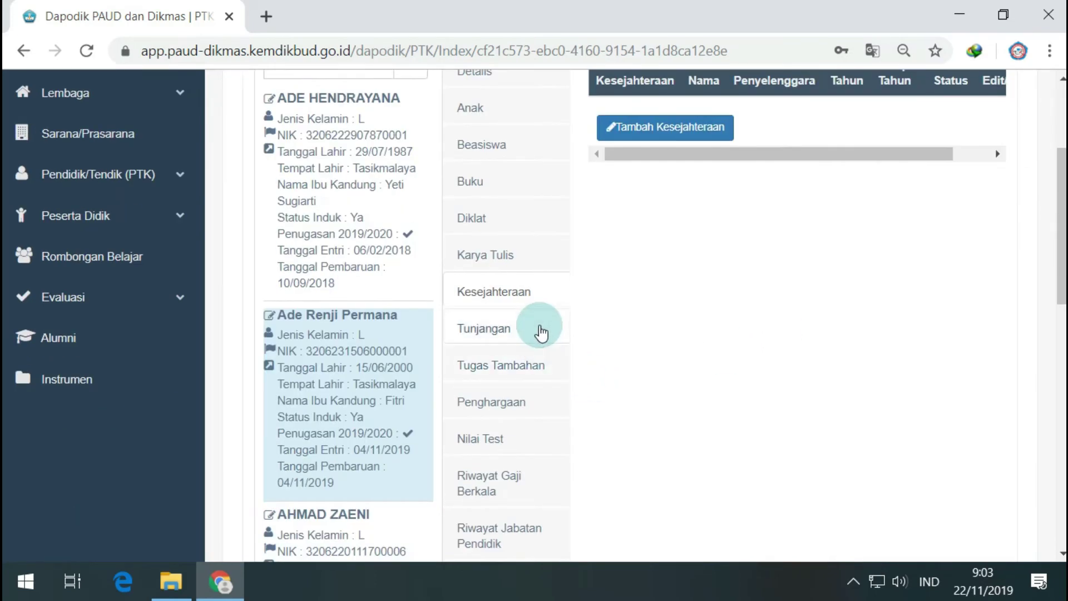
click(539, 329)
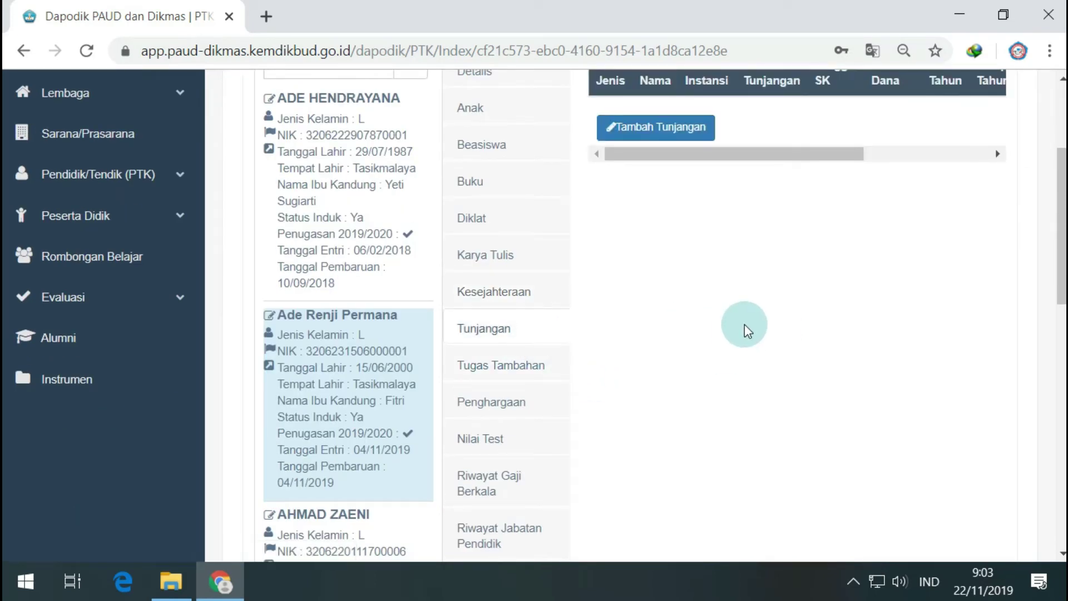
Open the form for adding a duty from the Tugas Tambahan section and review the Jabatan PTK options without choosing one
click(499, 368)
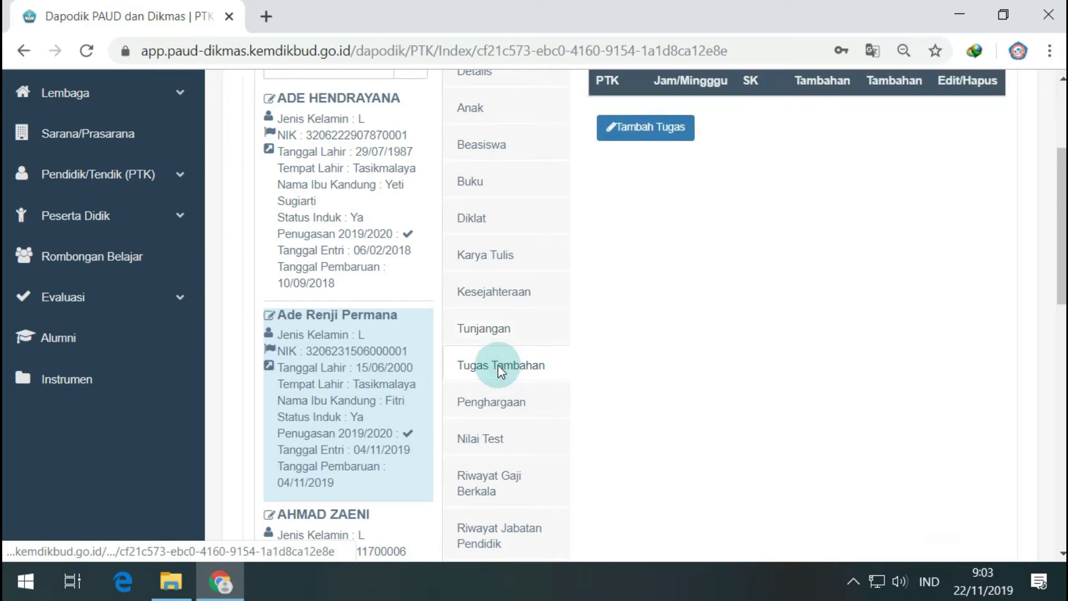
click(651, 119)
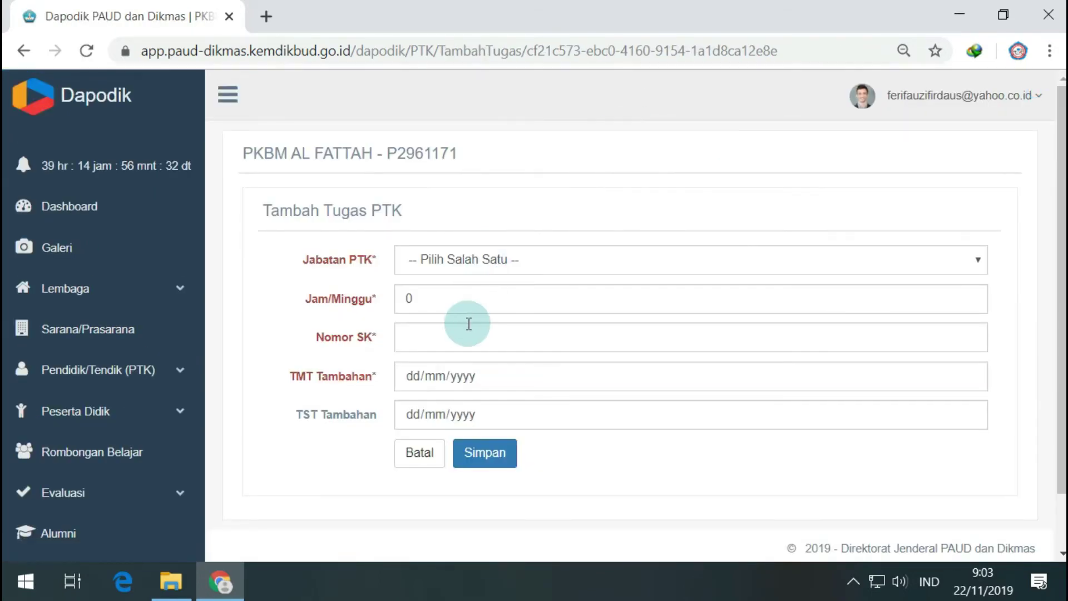
click(485, 267)
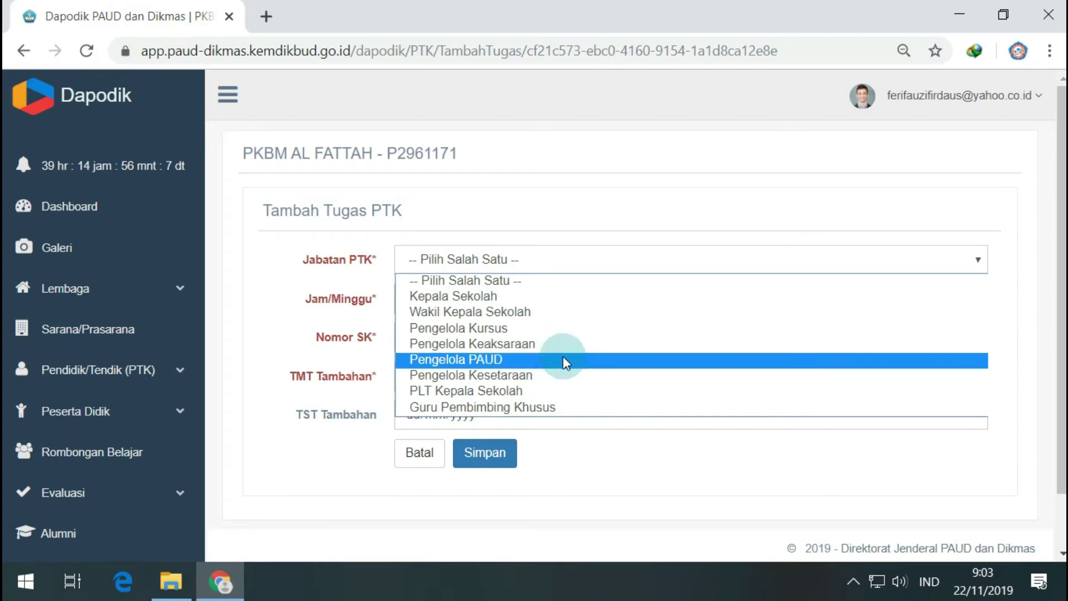
click(560, 264)
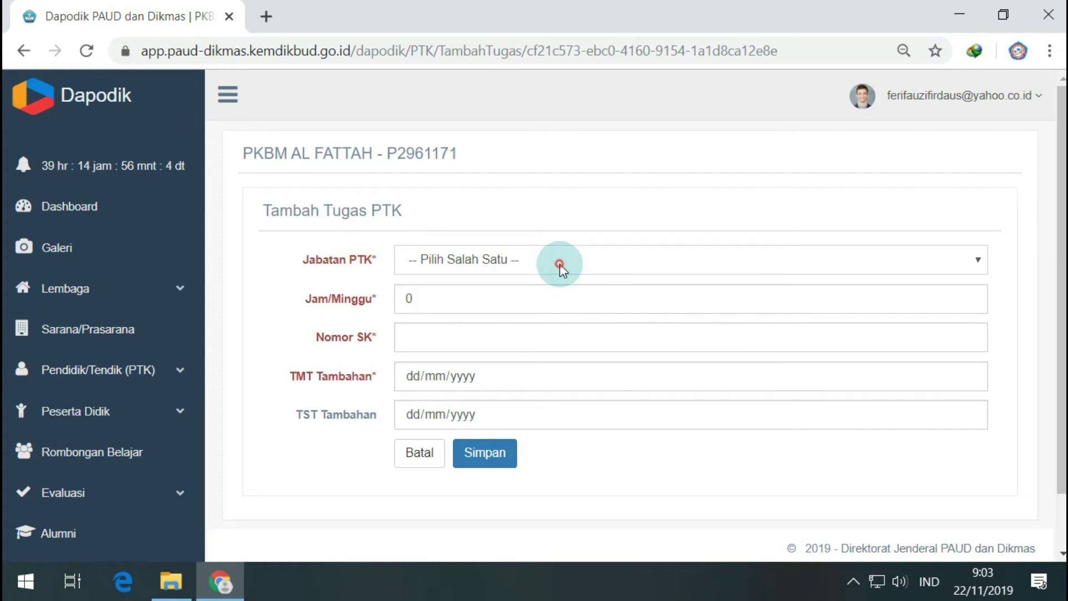
click(560, 264)
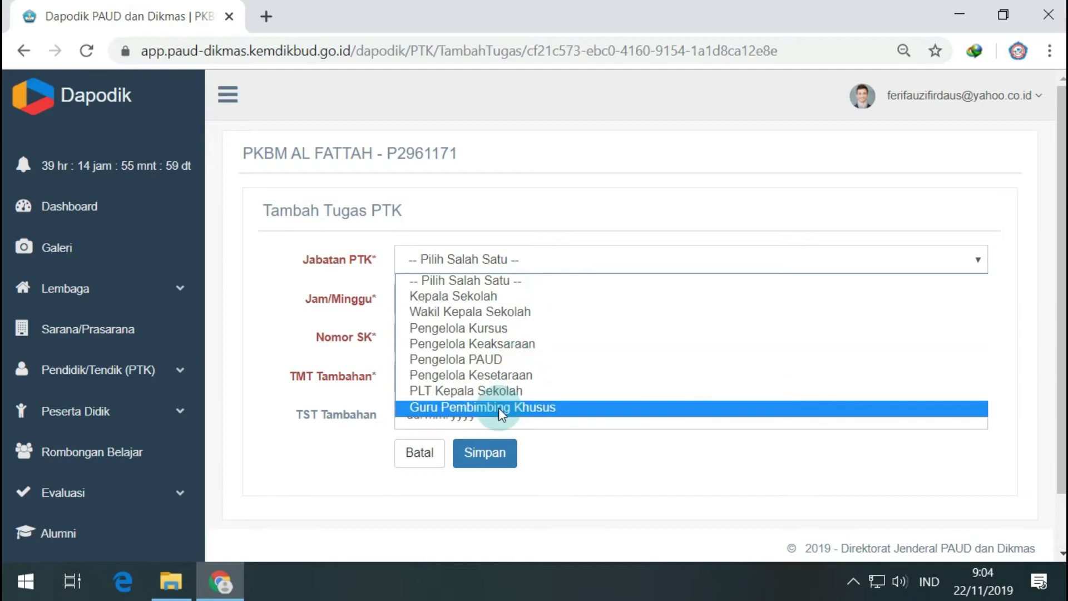
click(373, 354)
Try 10 as the Jam/Minggu value, clear it and cancel the additional duty form without saving
double_click(482, 300)
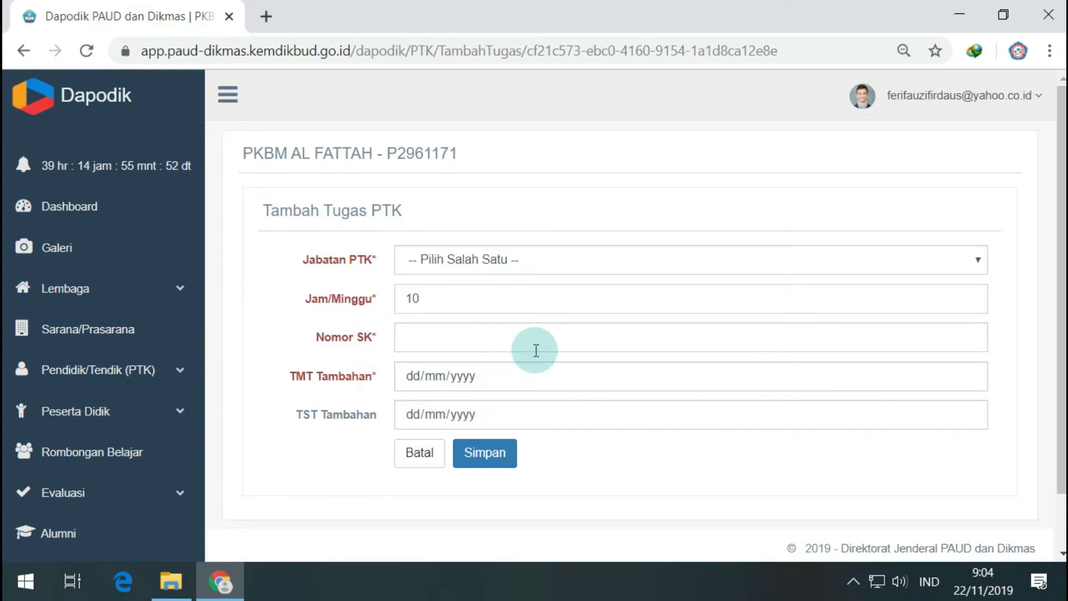
drag(436, 305, 372, 303)
key(BackSpace)
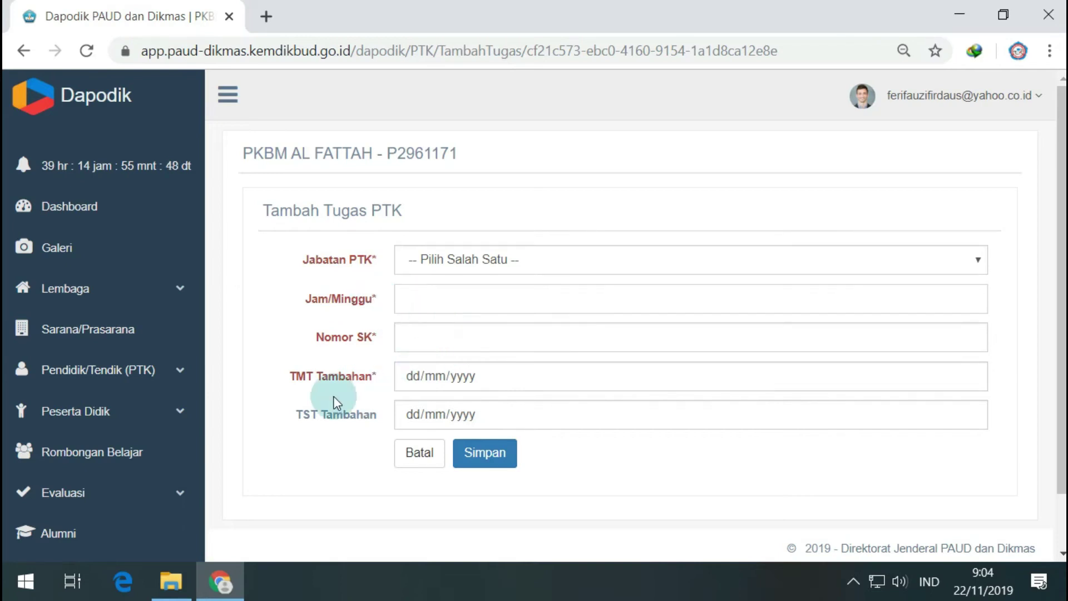
click(349, 379)
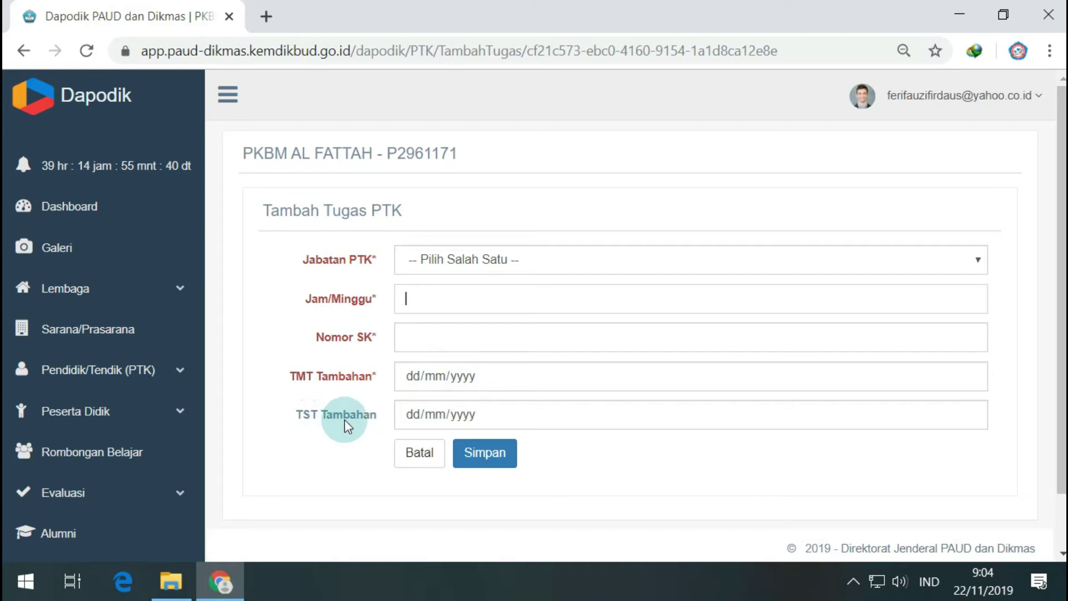
click(421, 452)
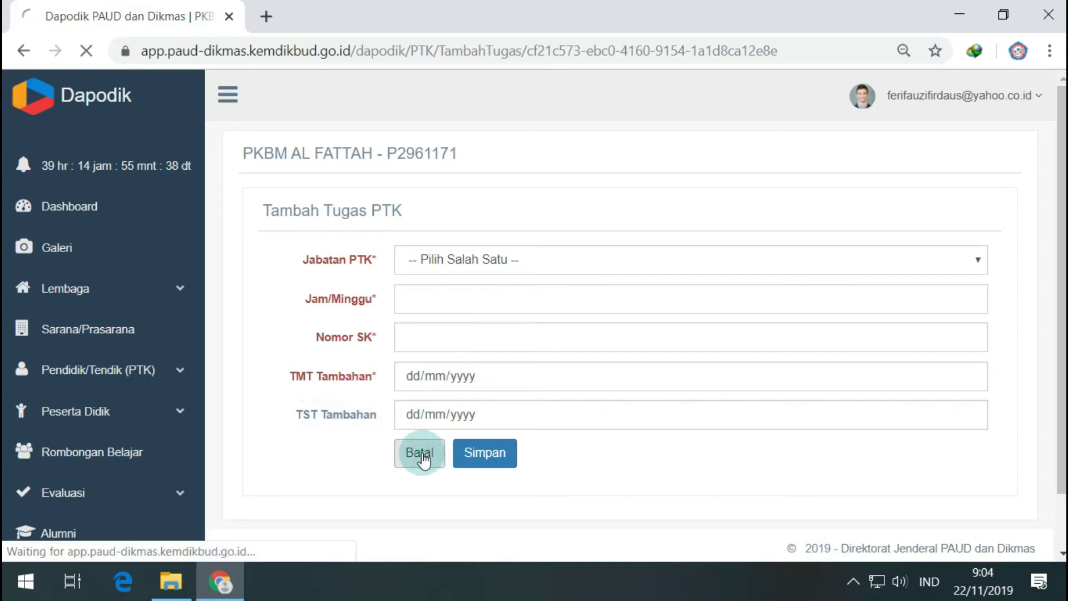
Reopen the second staff member's record and view its Penghargaan section
click(349, 509)
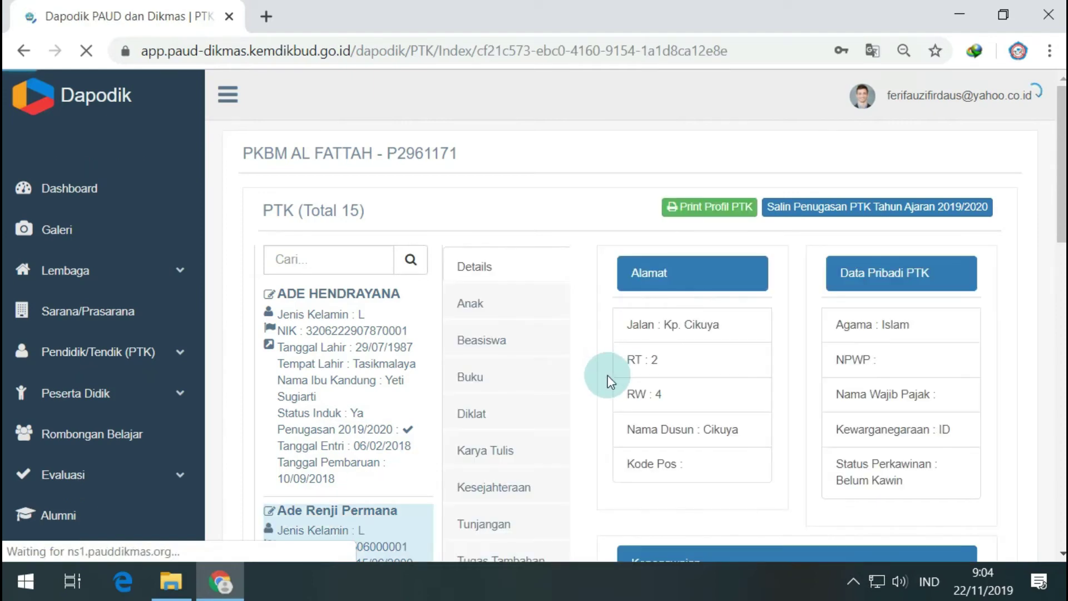
scroll(603, 375, down, 5)
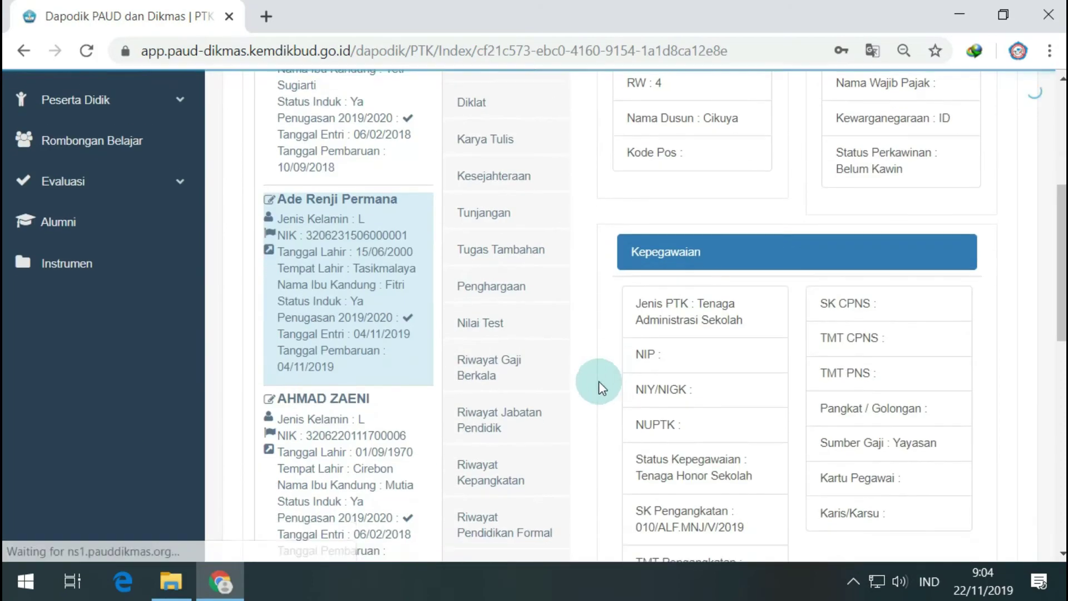
click(537, 294)
scroll(698, 347, up, 3)
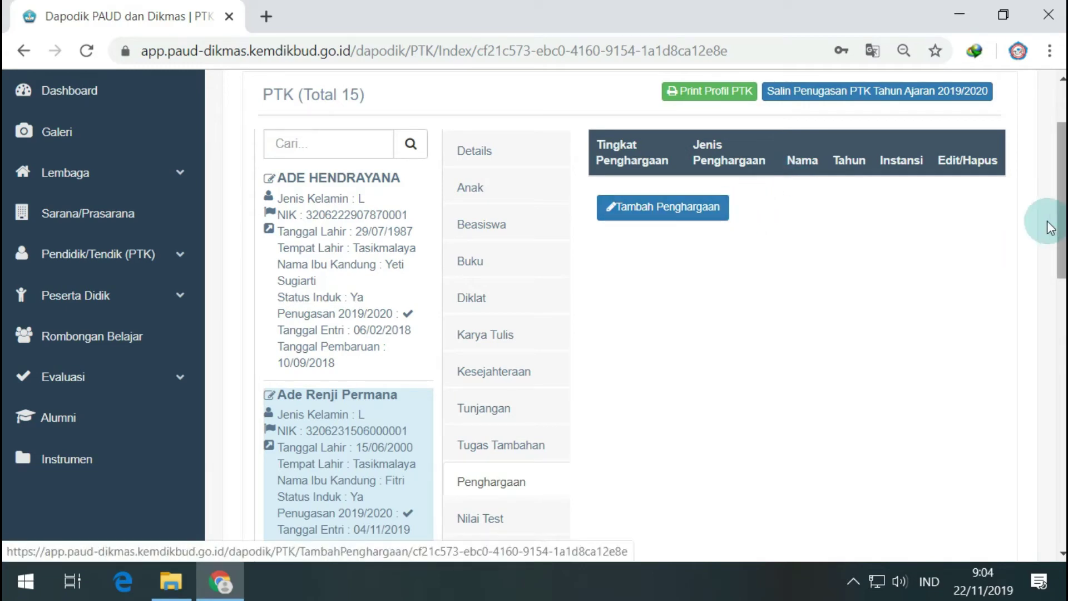
View the staff member's Nilai Test section
scroll(612, 328, down, 2)
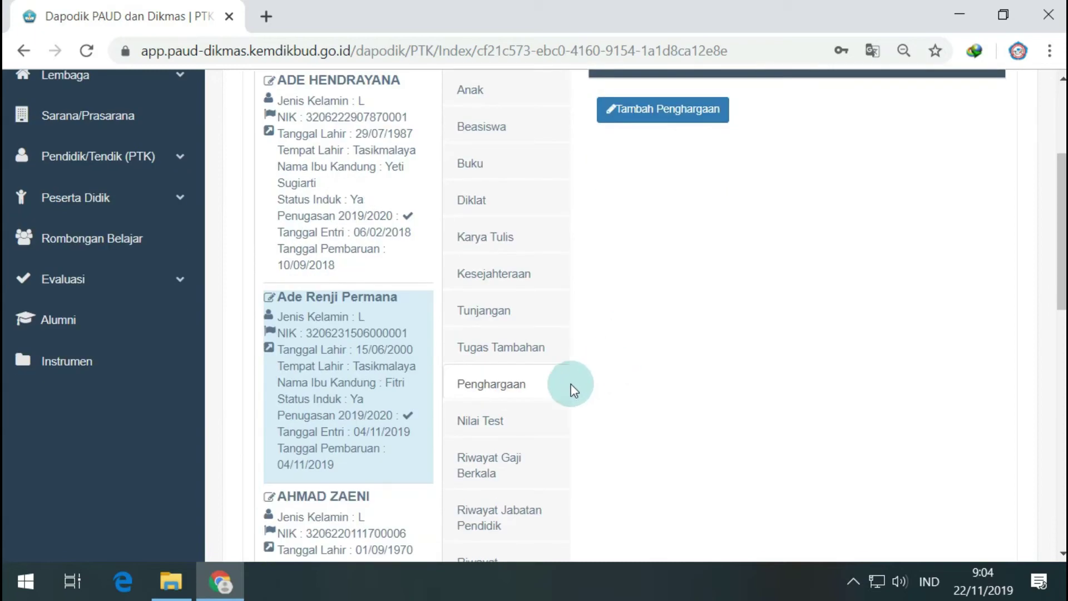
click(485, 423)
scroll(641, 369, up, 2)
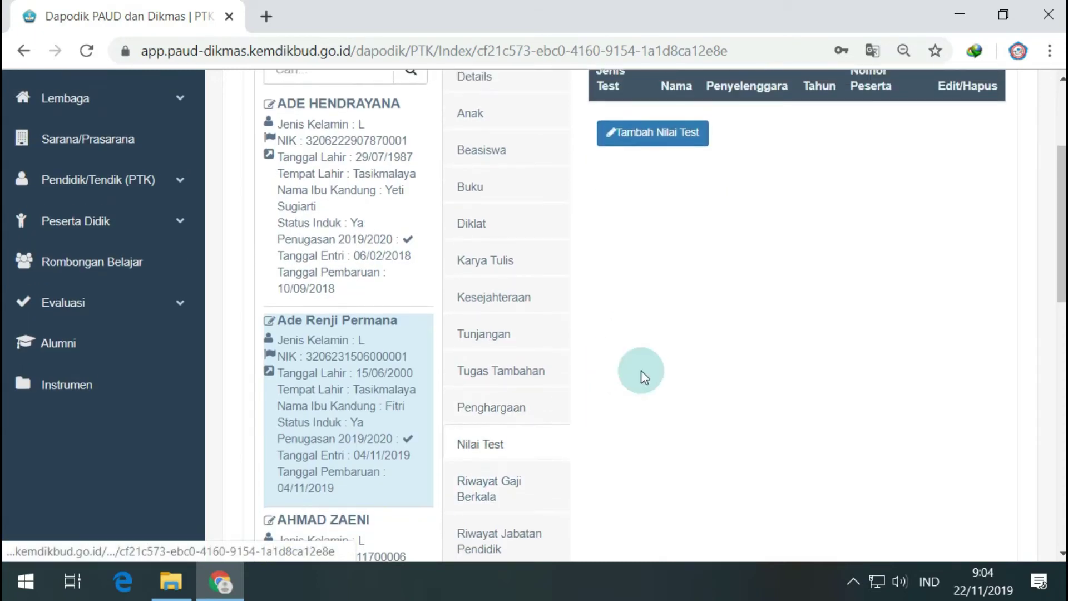
scroll(643, 369, down, 2)
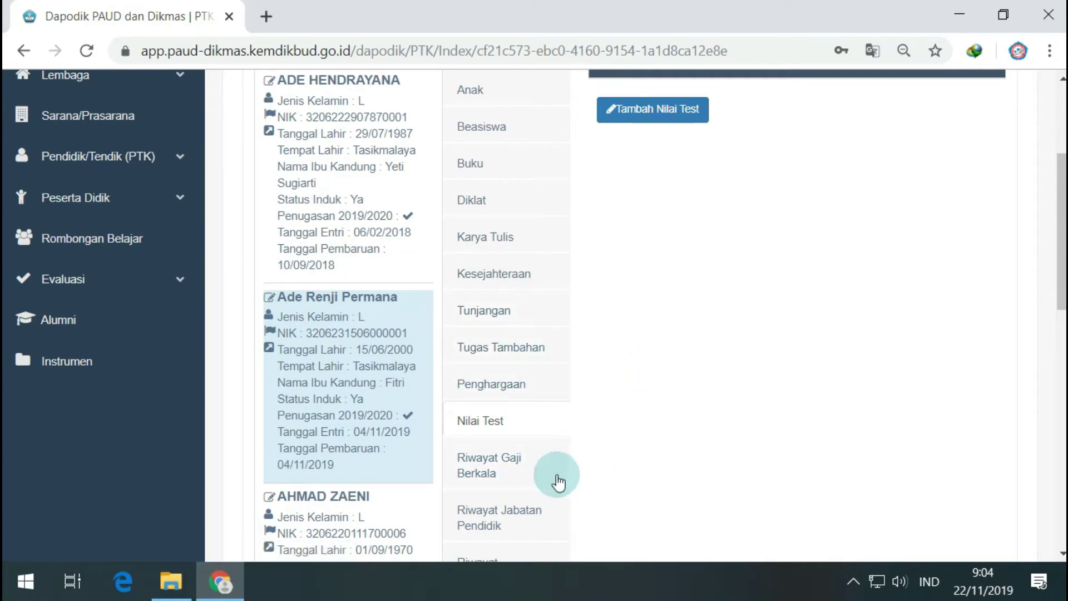
View the staff member's Riwayat Gaji Berkala, Riwayat Jabatan Pendidik and Riwayat Kepangkatan sections
click(486, 482)
scroll(591, 454, down, 1)
scroll(590, 453, down, 2)
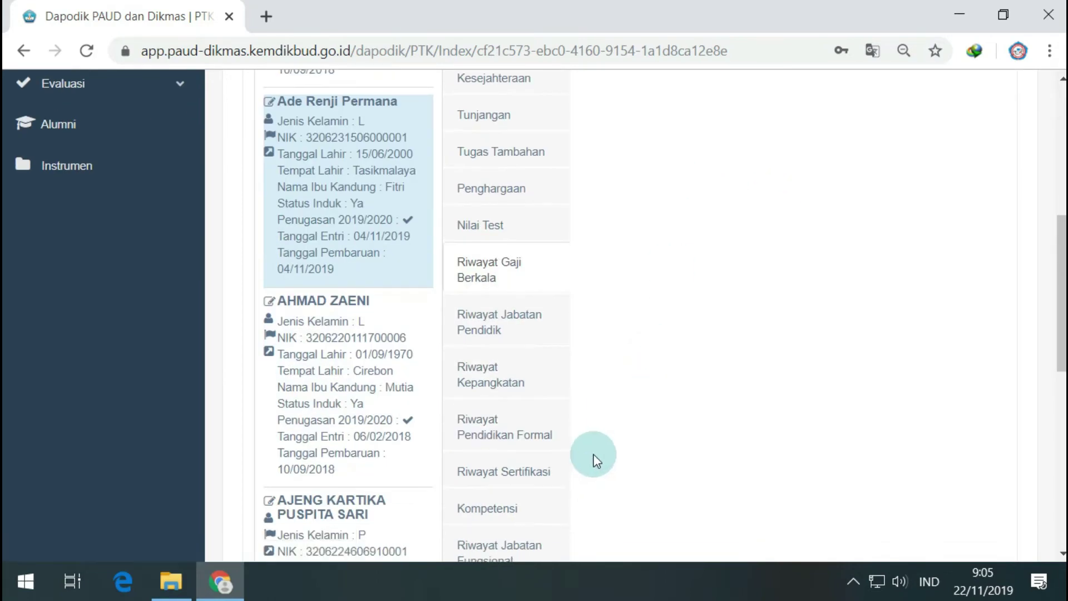
click(525, 333)
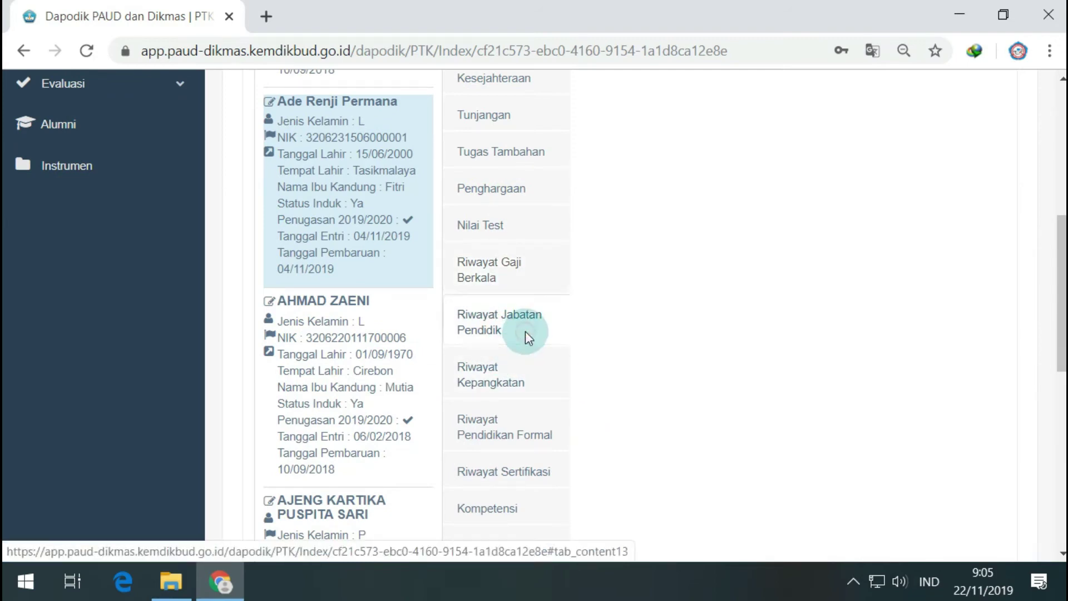
click(502, 391)
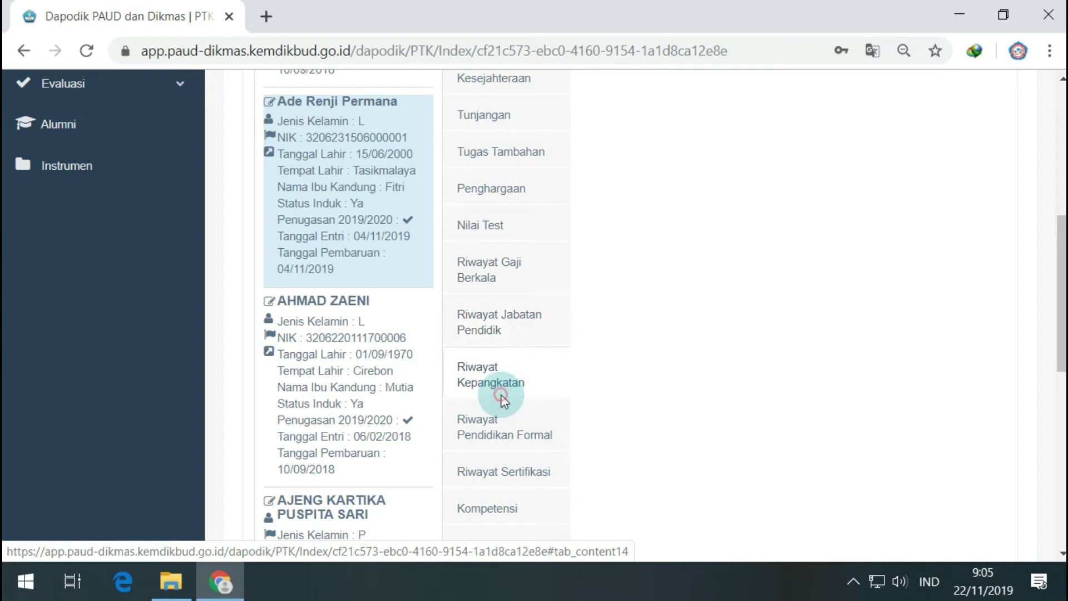
Examine the columns of the staff member's Riwayat Pendidikan Formal section
click(512, 440)
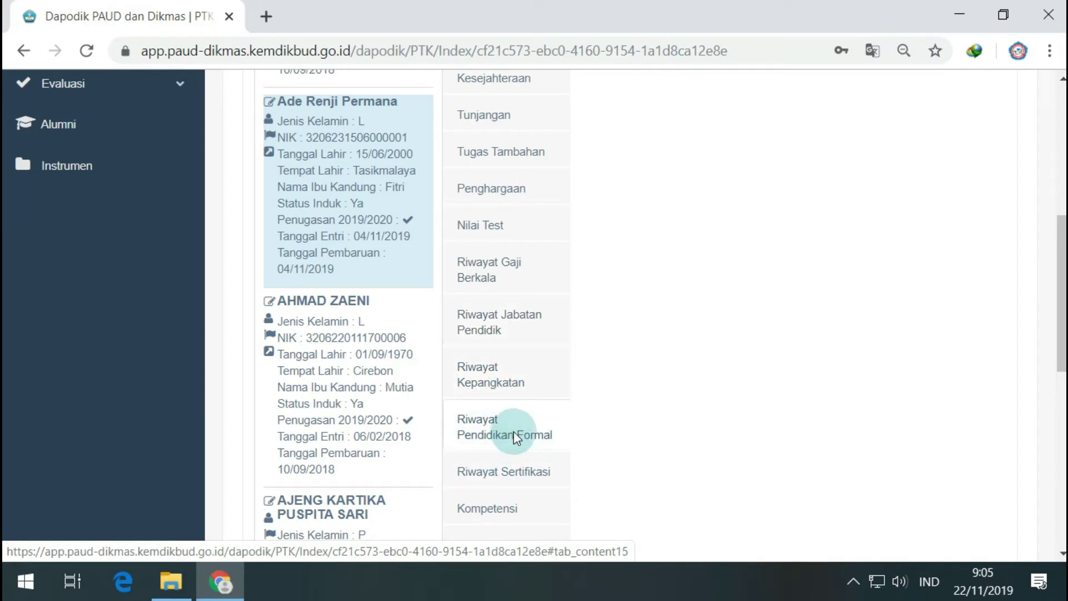
scroll(690, 409, up, 2)
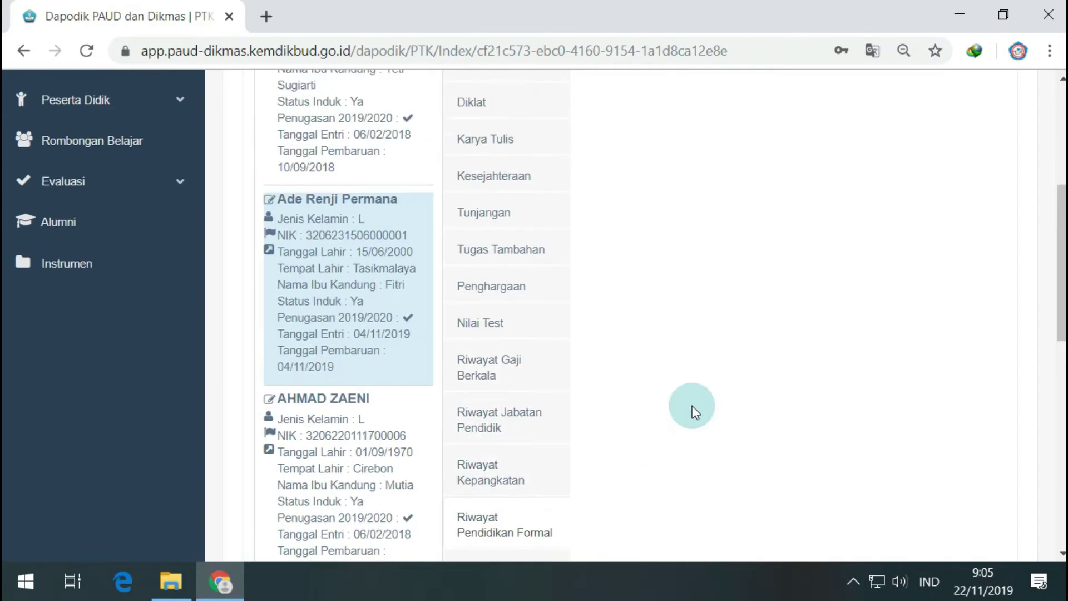
scroll(586, 449, down, 2)
scroll(589, 437, up, 6)
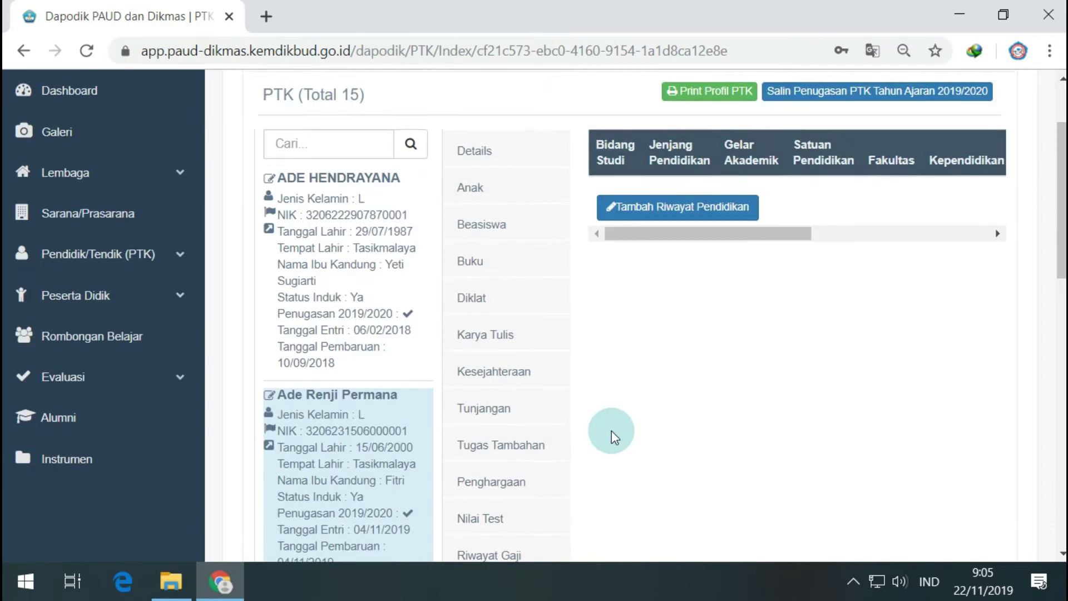
scroll(681, 339, up, 2)
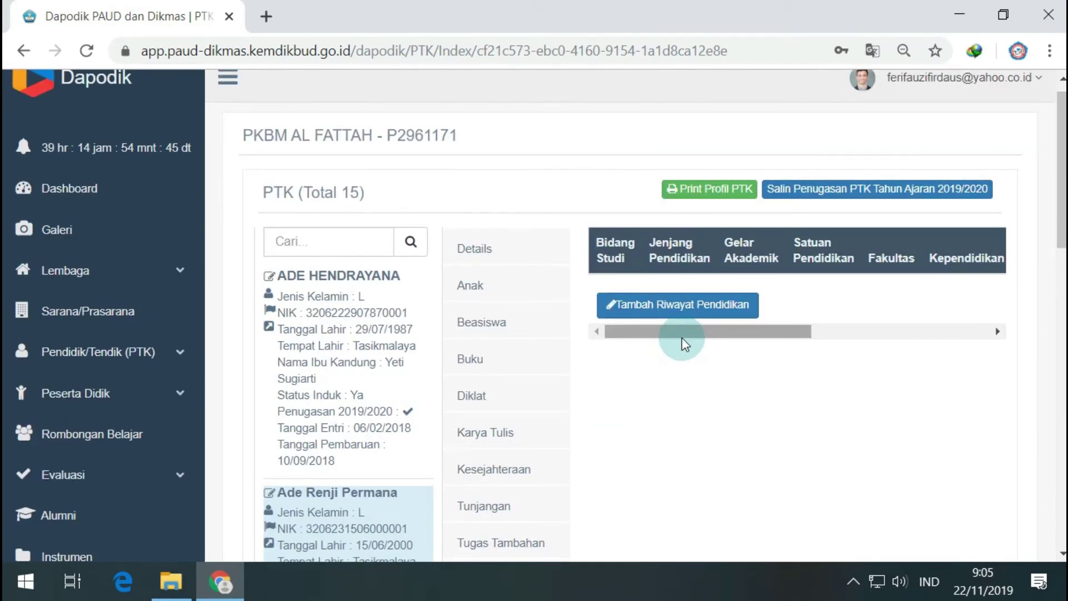
mouse_move(675, 332)
mouse_down()
mouse_move(857, 350)
mouse_move(662, 337)
mouse_up()
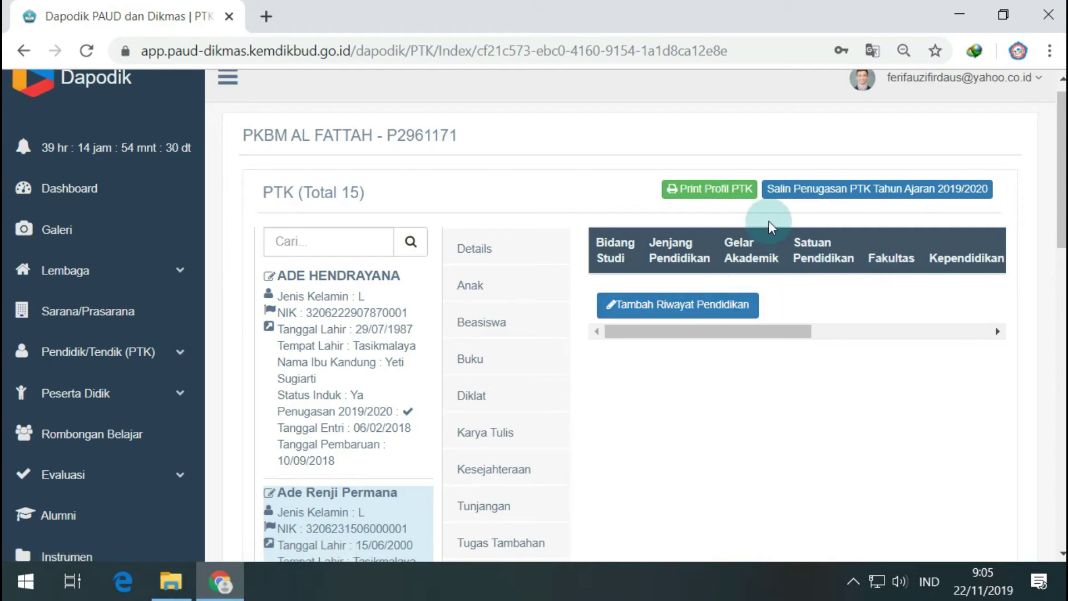
View the staff member's Kompetensi section and open its form for adding a competency
scroll(589, 445, down, 3)
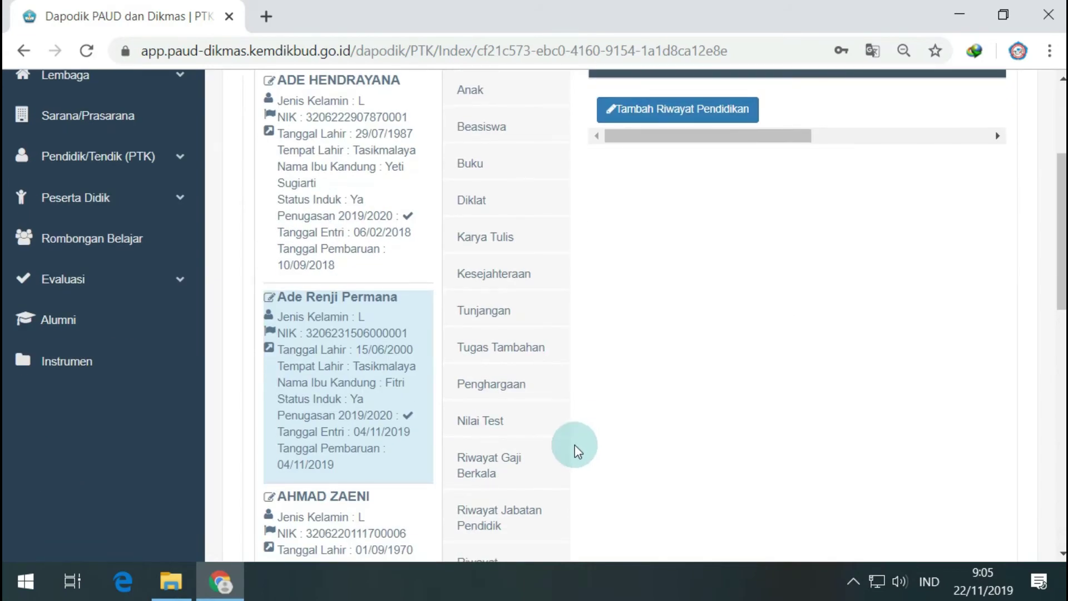
scroll(576, 450, down, 3)
scroll(575, 449, down, 2)
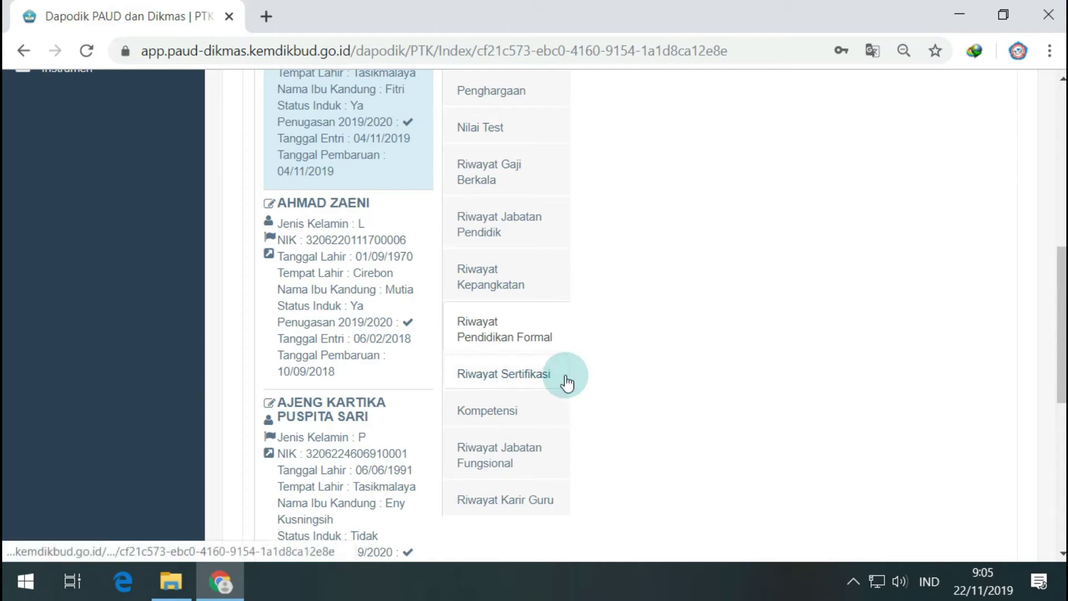
click(538, 417)
scroll(742, 343, up, 8)
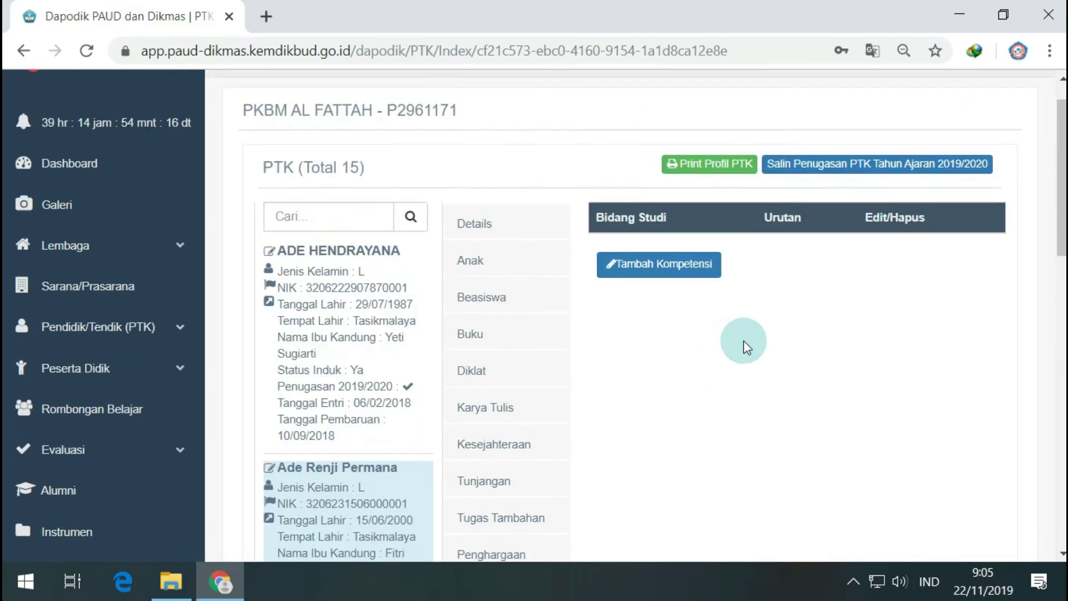
click(674, 301)
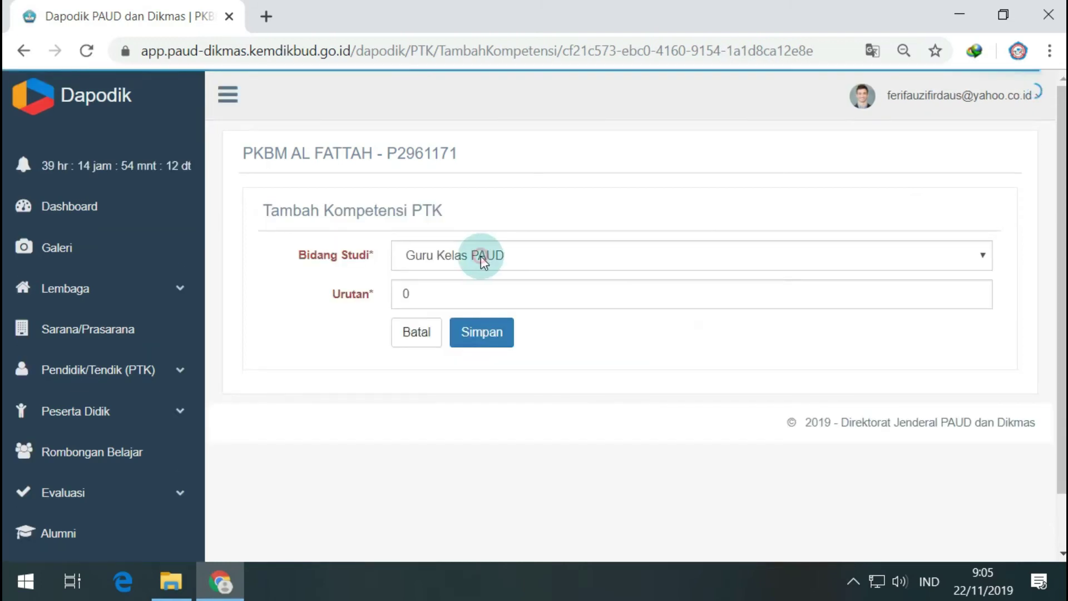
Search the Bidang Studi options of the competency form for subjects beginning with "perkan" and "ad"
click(492, 259)
click(545, 258)
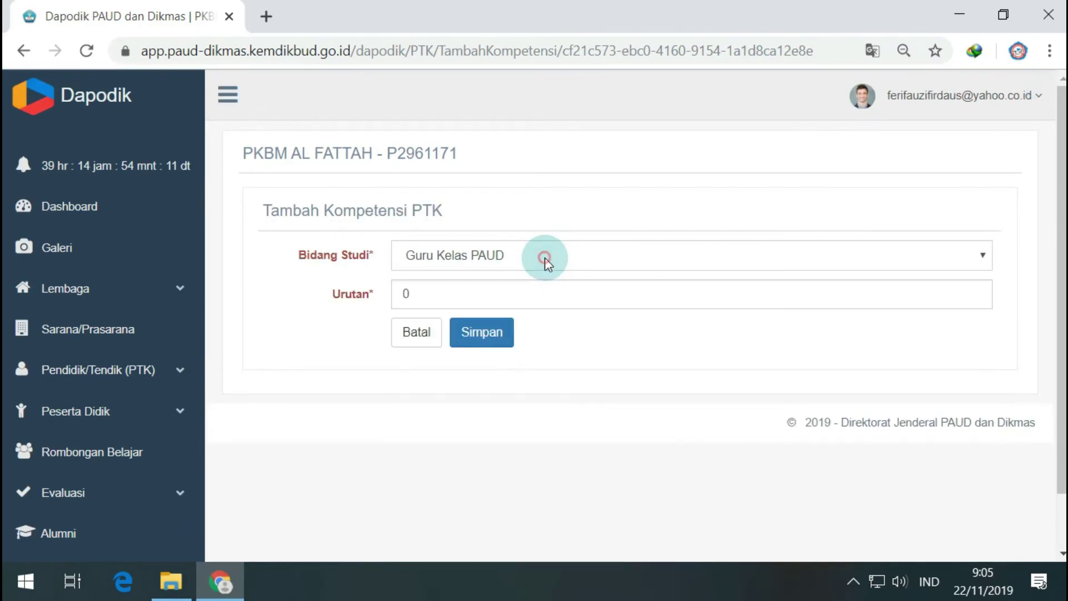
click(505, 255)
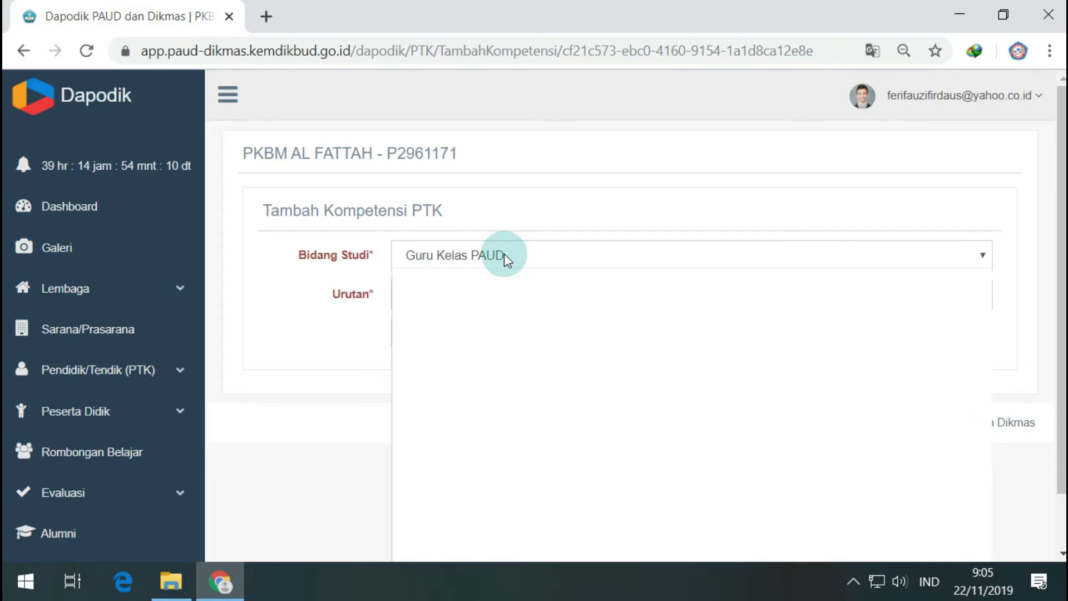
scroll(590, 428, down, 5)
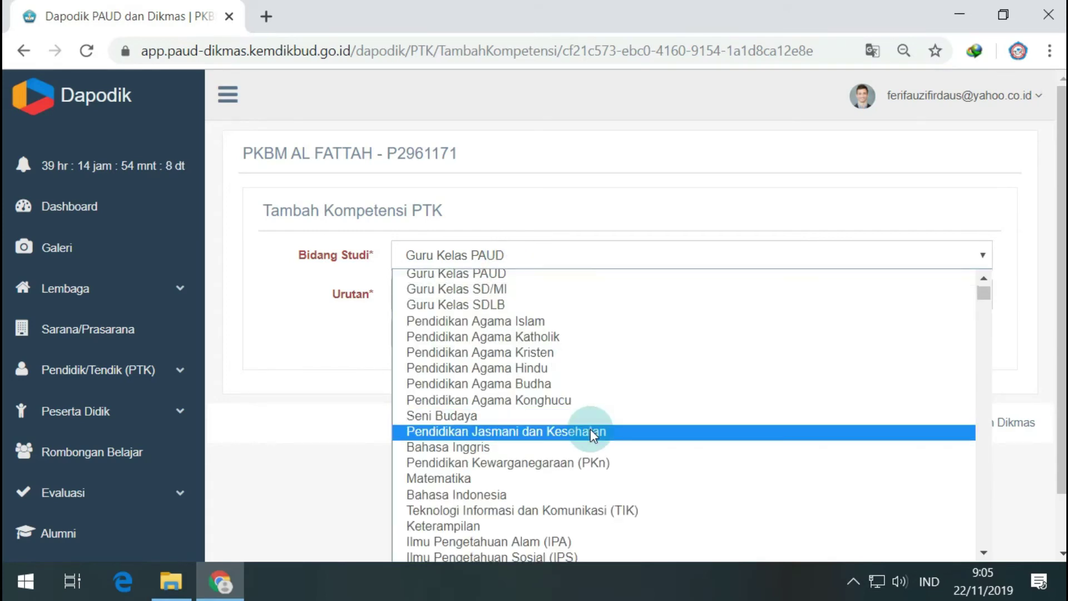
key(p)
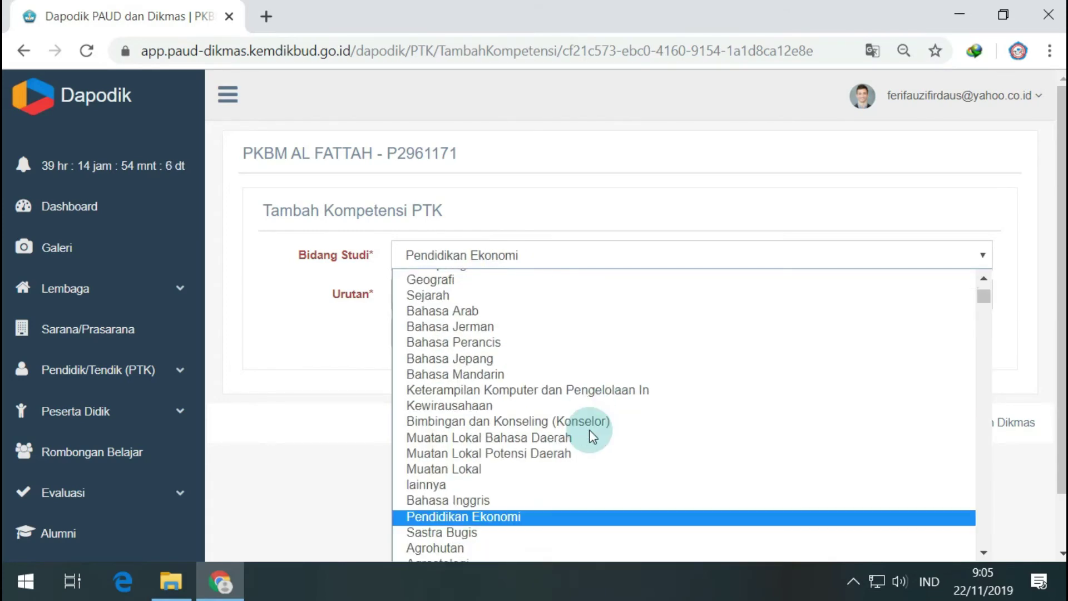
key(e)
key(r)
key(k)
key(a)
key(n)
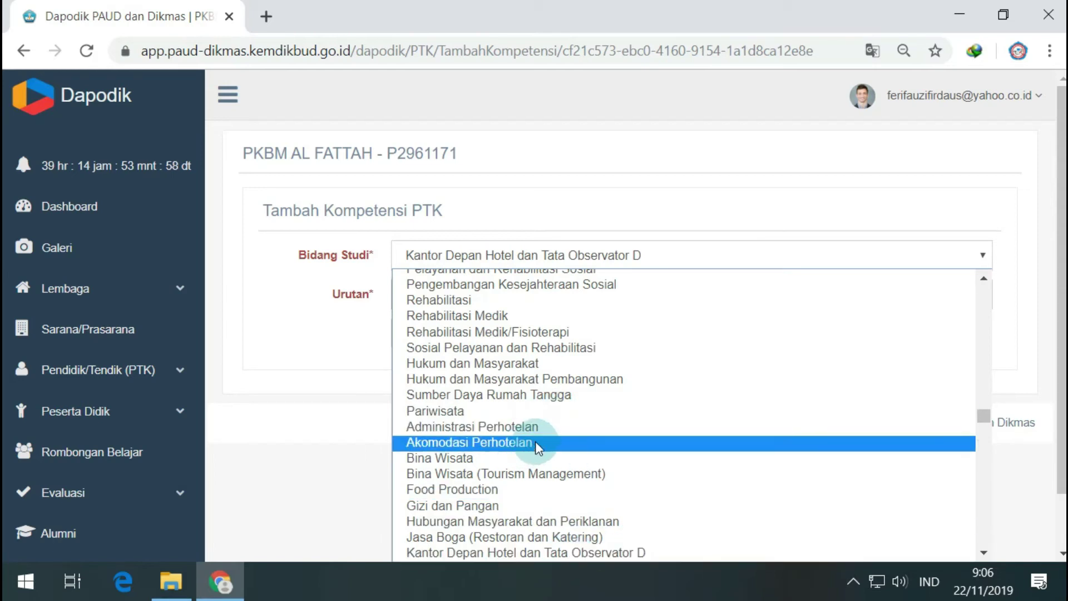
text(ad)
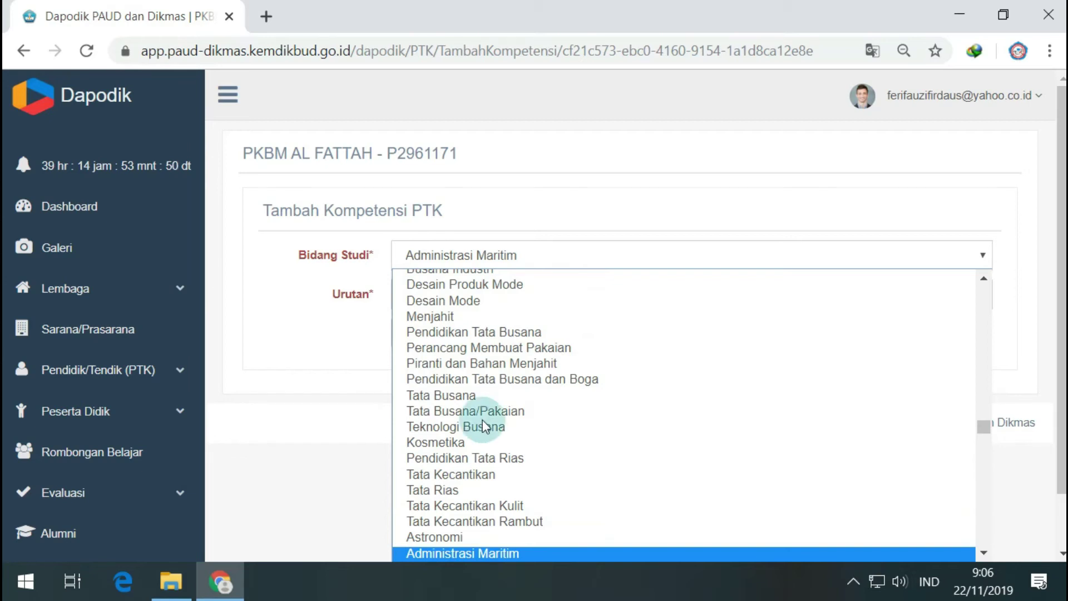
Examine the remaining Bidang Studi options and cancel the competency form without saving
scroll(557, 460, down, 4)
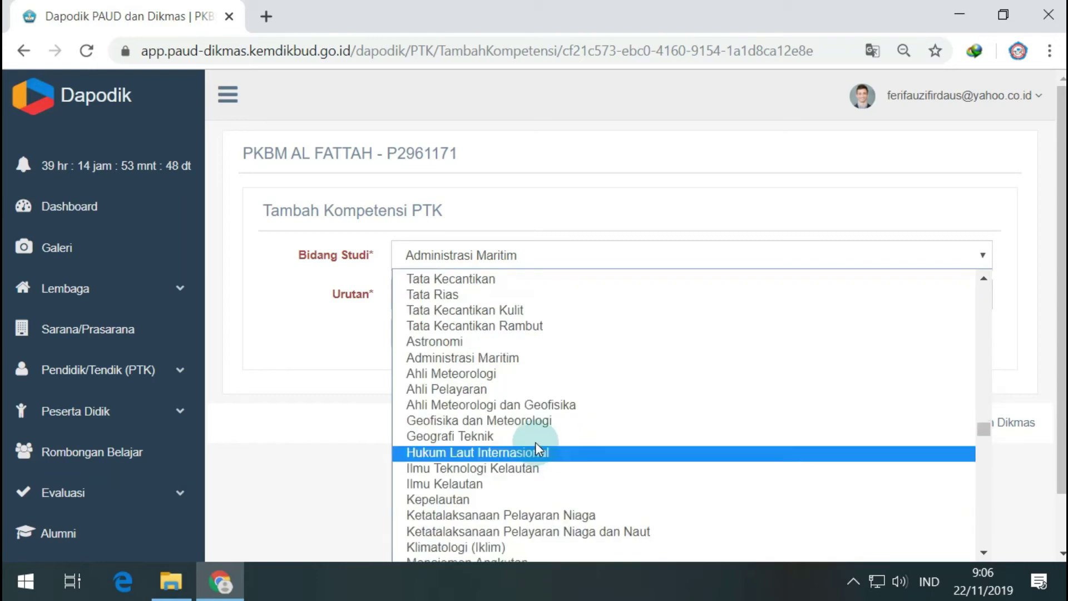
scroll(572, 398, down, 5)
scroll(572, 399, down, 20)
scroll(586, 399, down, 3)
scroll(586, 399, up, 5)
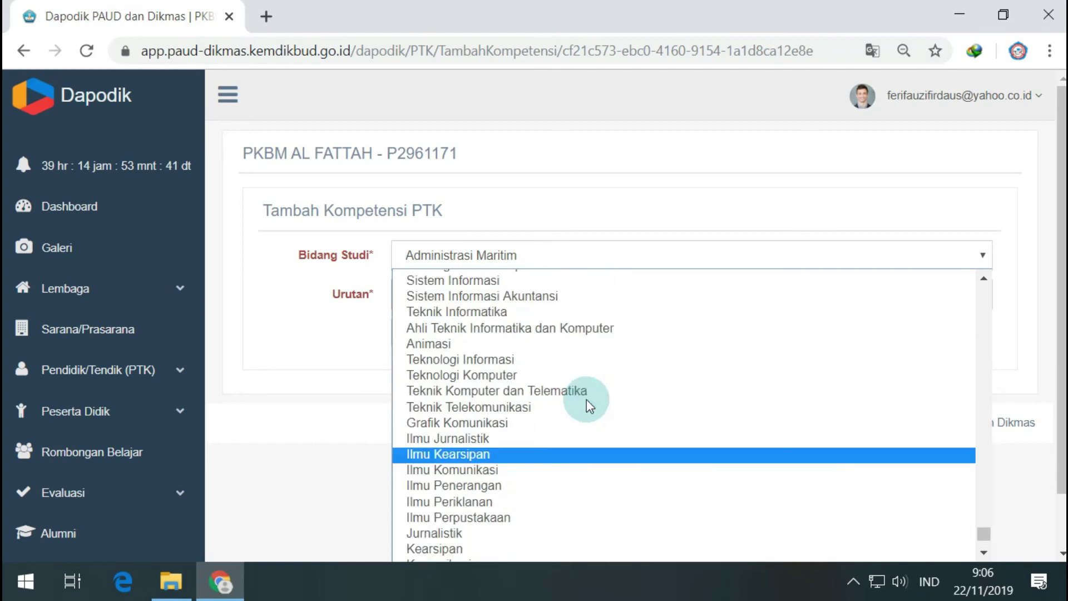
scroll(587, 398, up, 4)
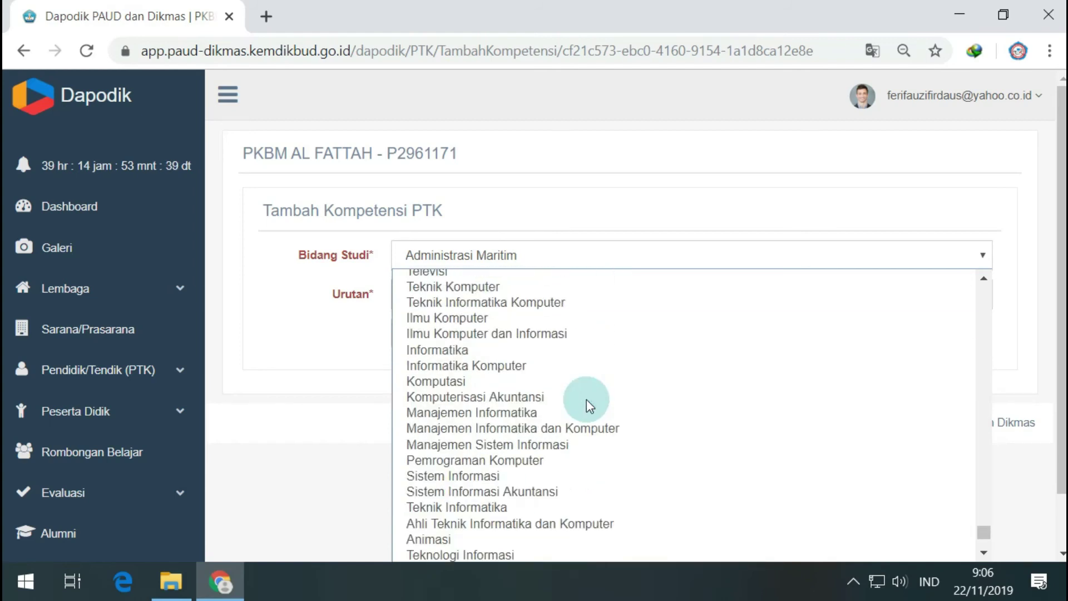
scroll(586, 410, down, 9)
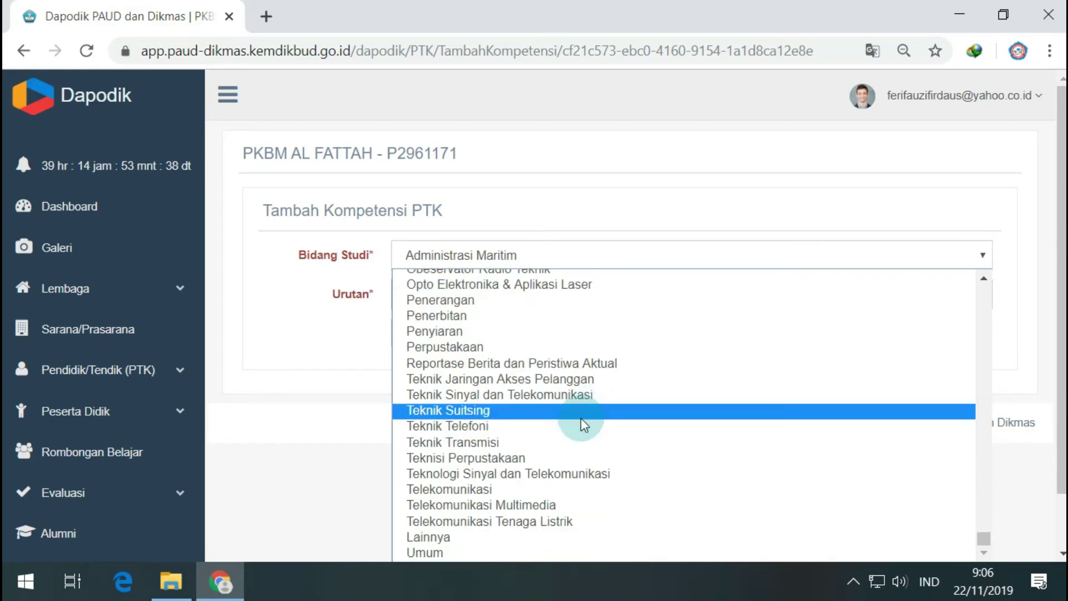
click(313, 443)
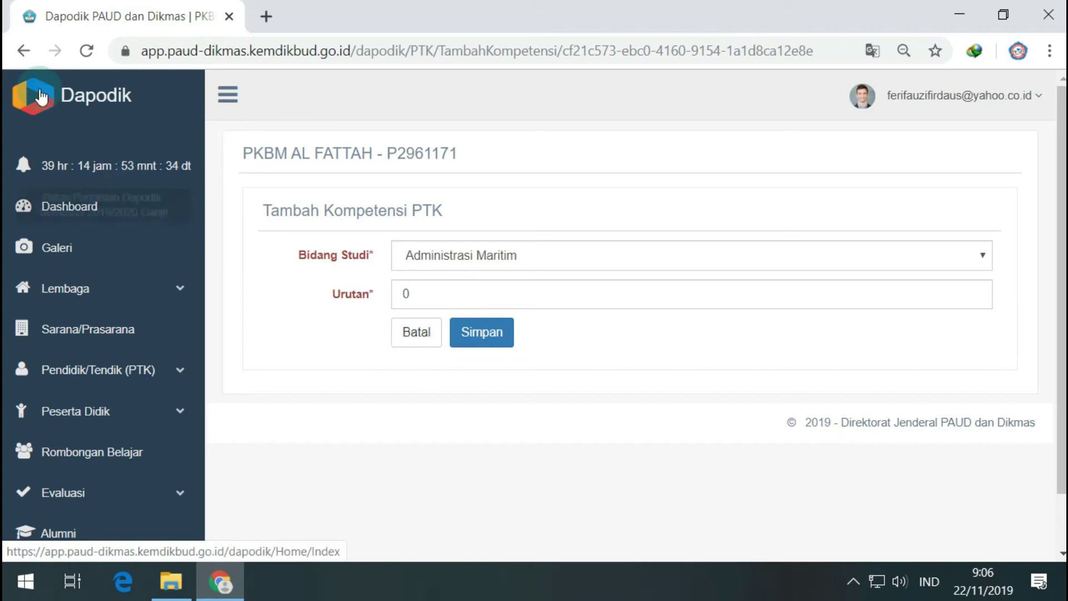
click(408, 330)
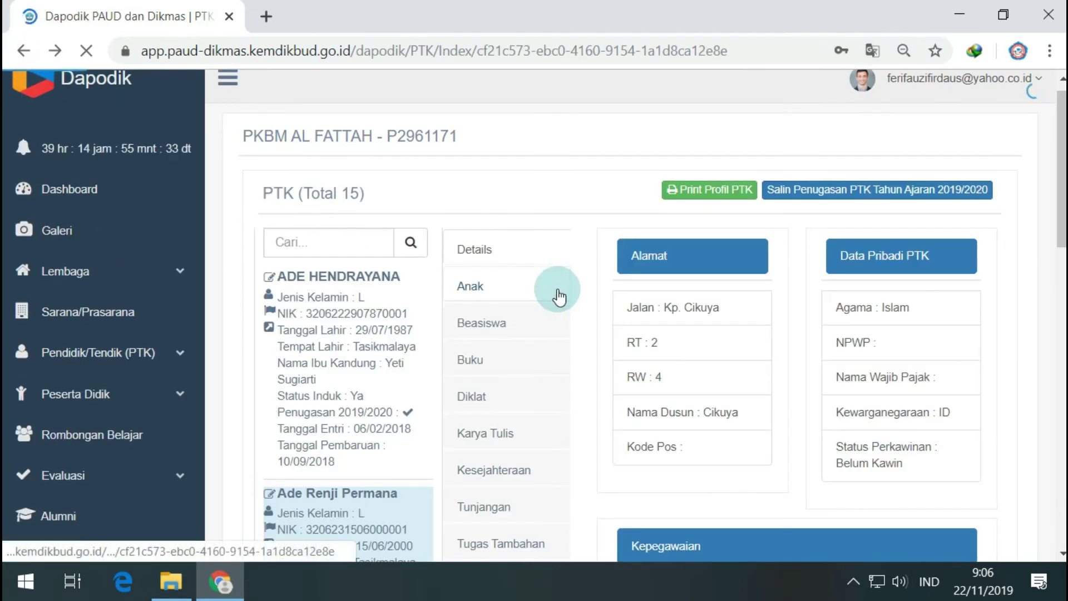
Look over the remaining sections of the staff member's record down to Riwayat Karir Guru
scroll(555, 294, down, 10)
click(523, 406)
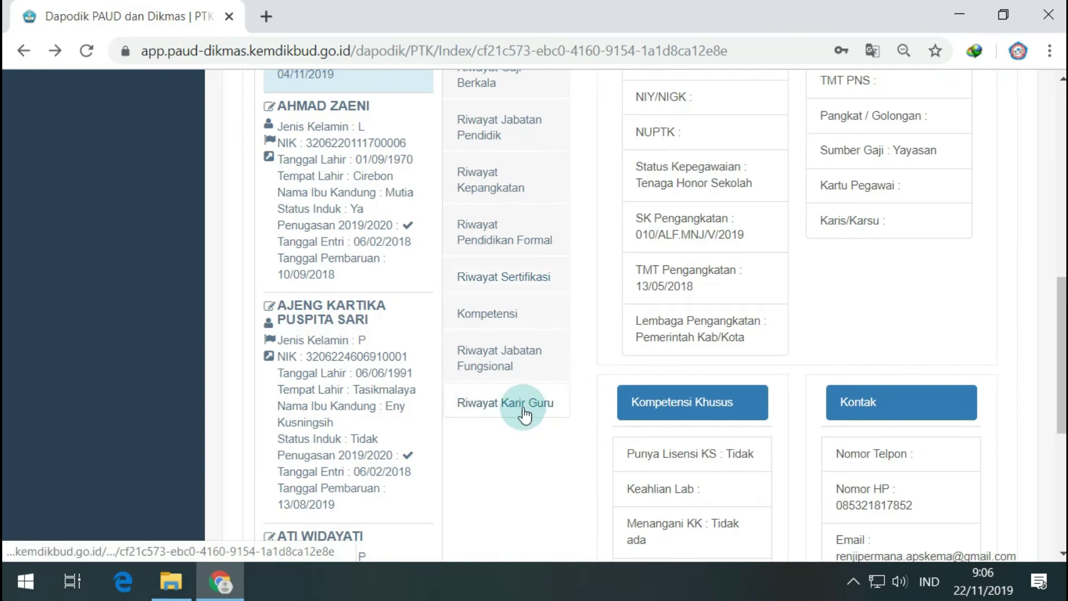
scroll(523, 406, up, 10)
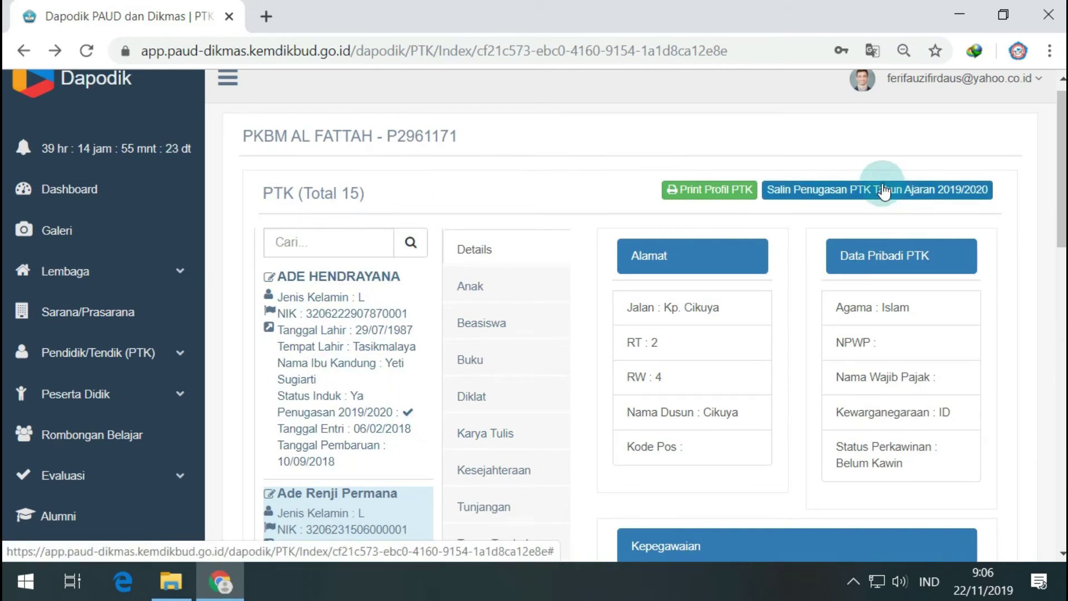
Reopen the PTK list and copy the assignments of all PTK for tahun ajaran 2019/2020
click(71, 352)
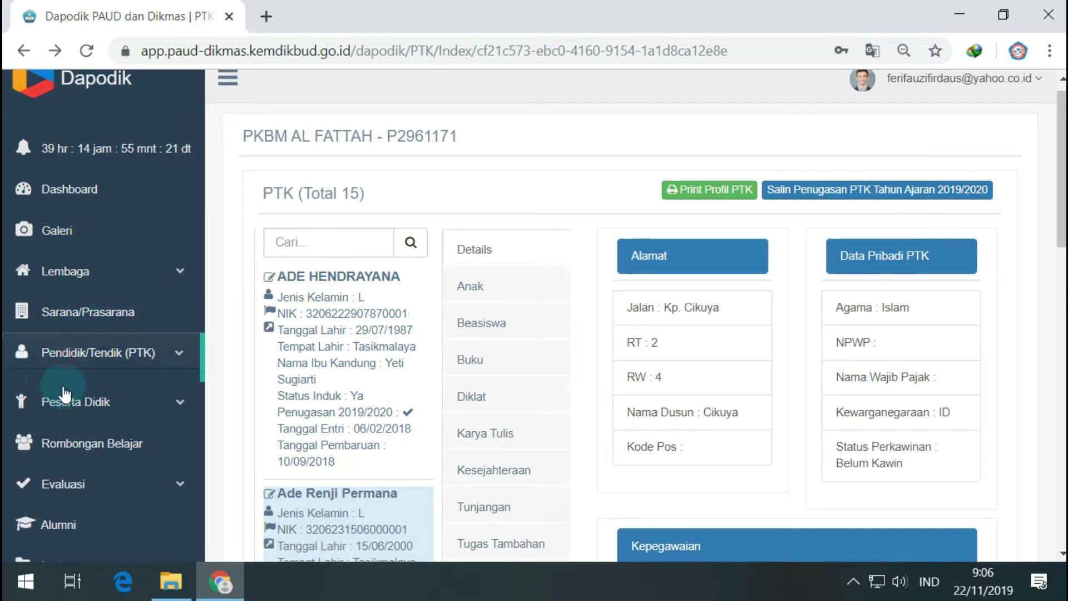
click(59, 385)
click(186, 49)
key(Return)
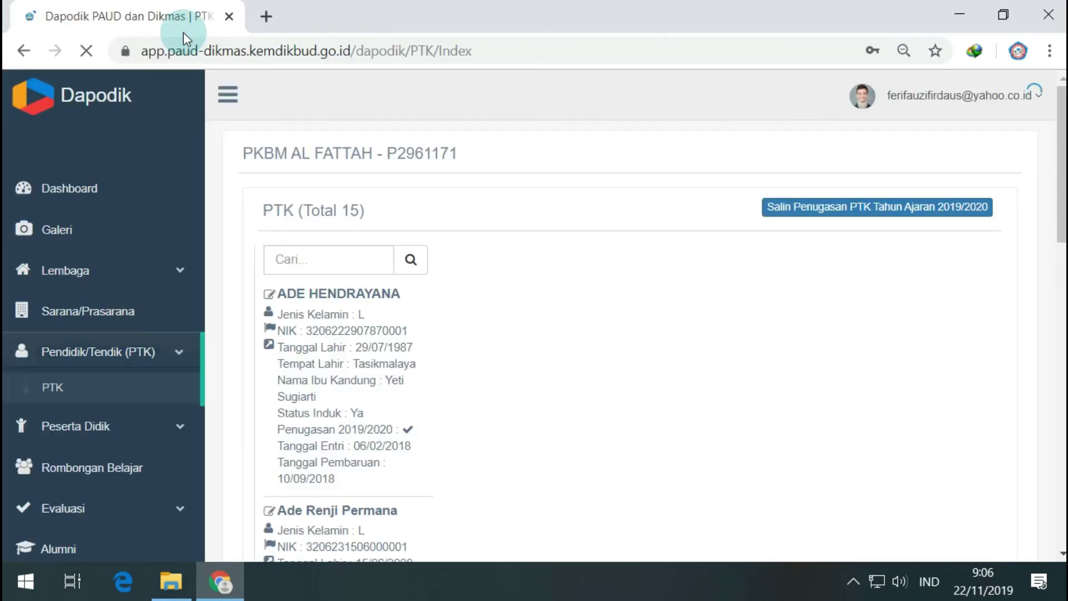
click(855, 208)
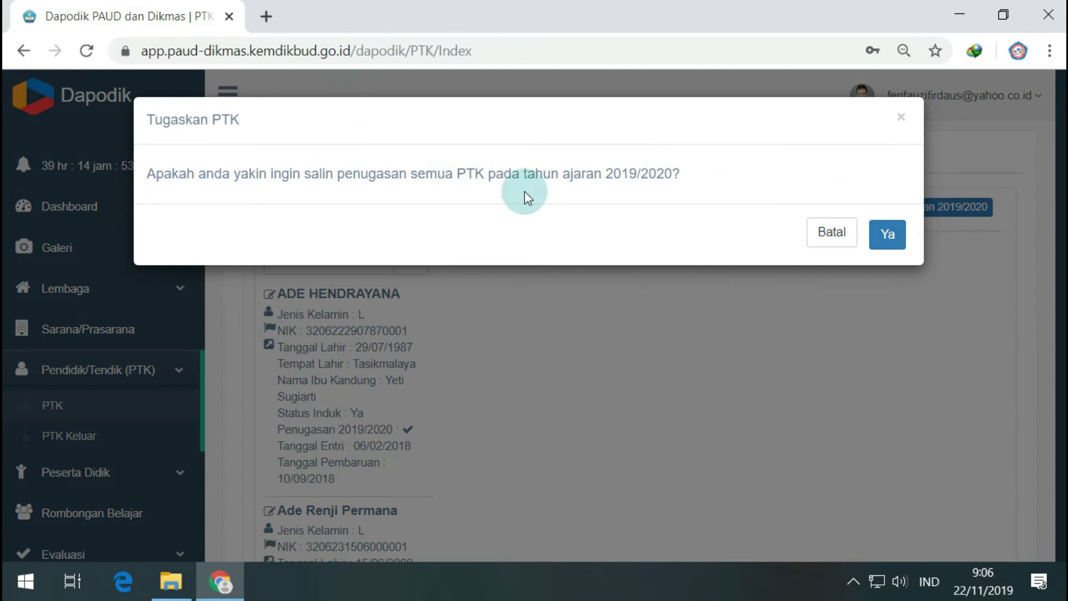
click(888, 235)
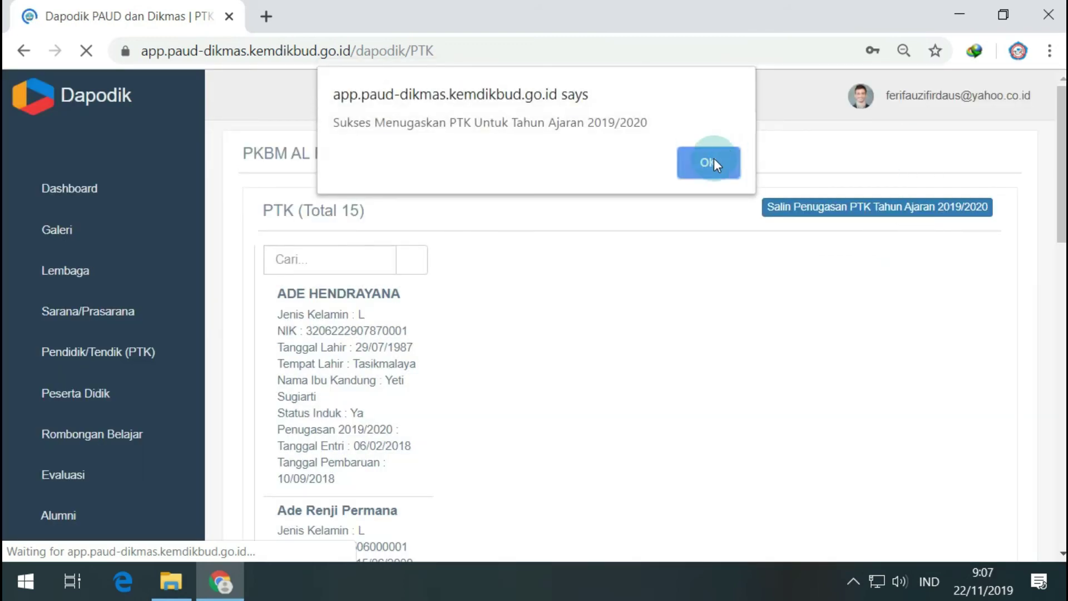
click(713, 161)
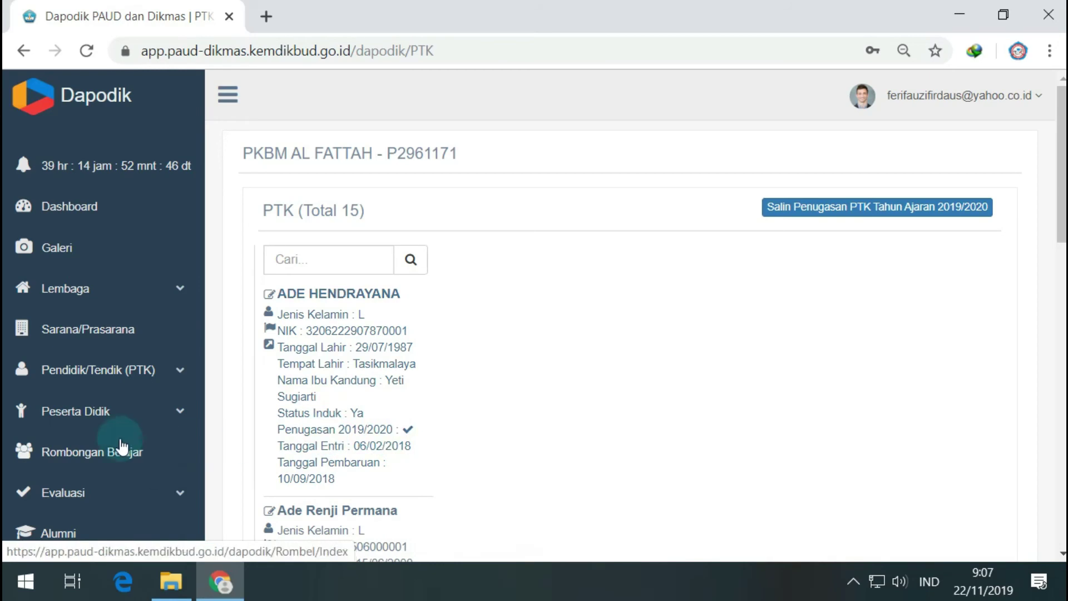
Return to the PTK list and open the Tambah/Ubah User PTK form for the first staff member
click(95, 450)
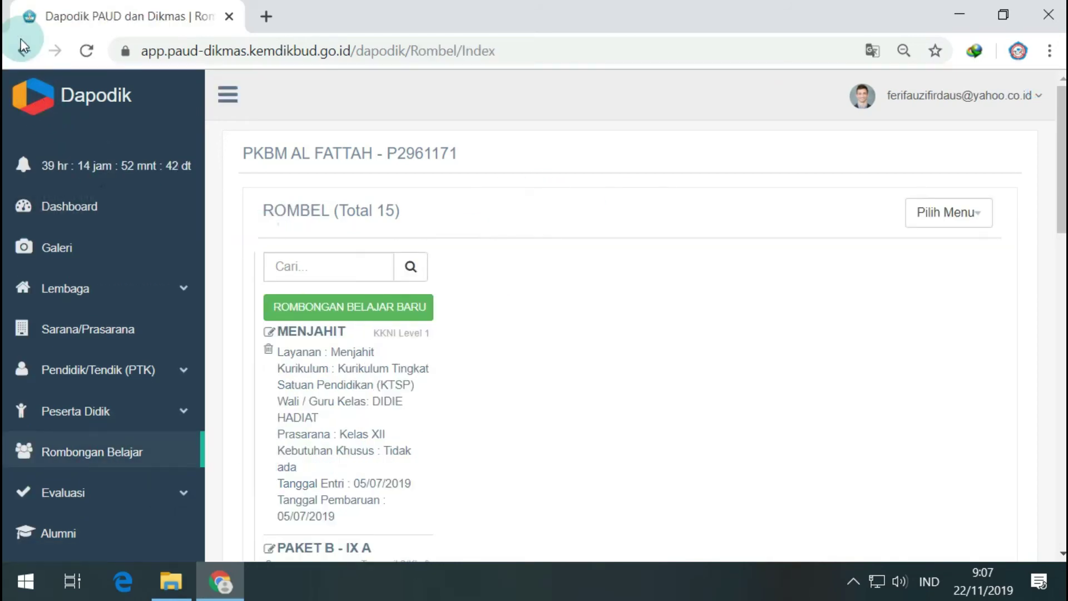
click(117, 371)
click(86, 408)
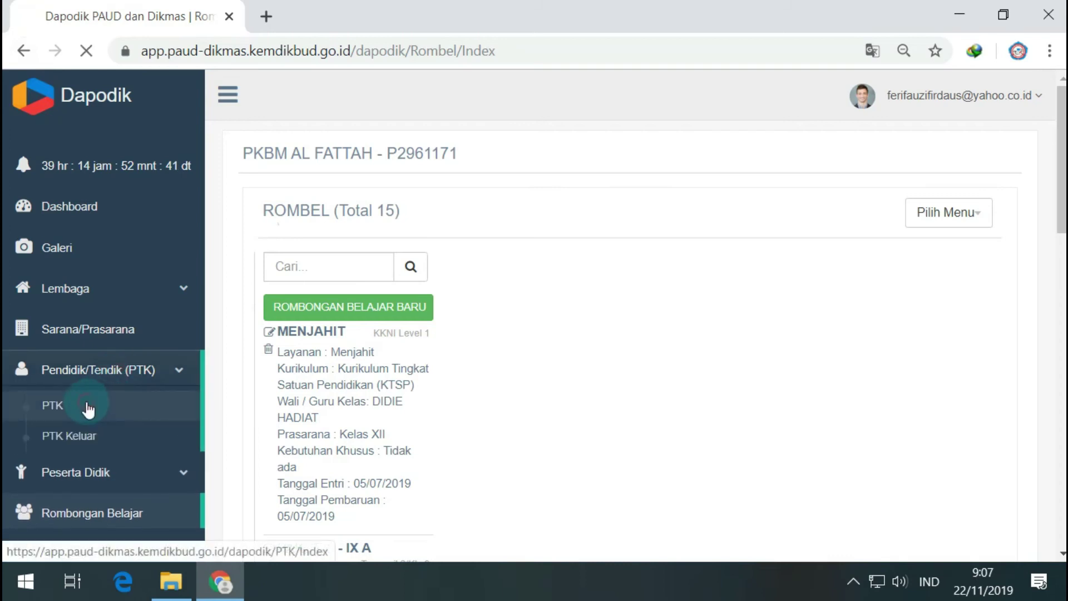
click(225, 52)
key(Return)
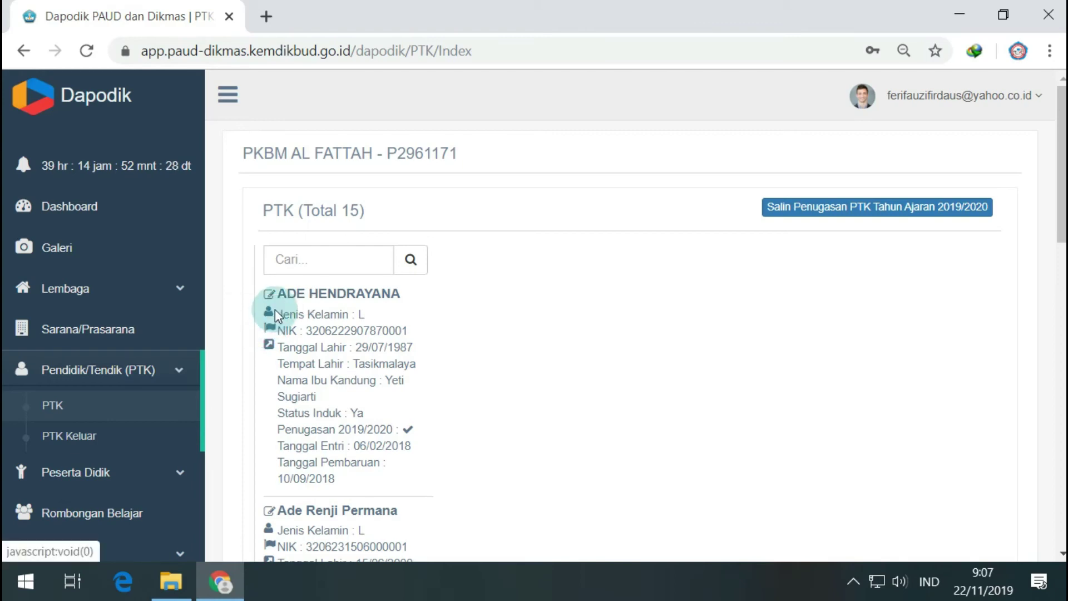
click(269, 315)
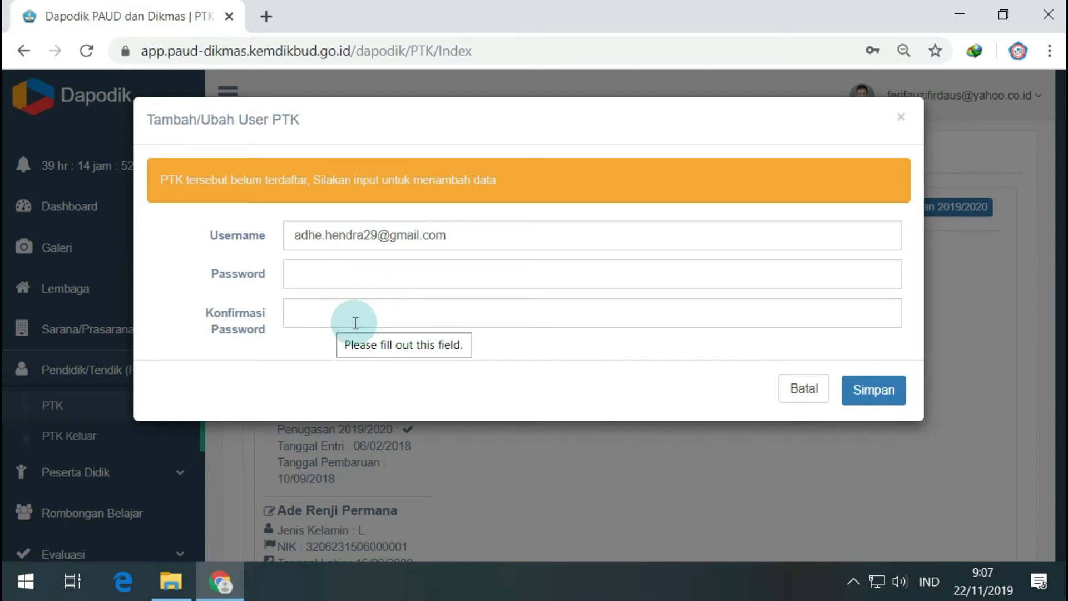
Cancel the Tambah/Ubah User PTK form without saving a user account and return to the PTK list
click(809, 392)
scroll(428, 396, down, 3)
scroll(334, 333, up, 3)
Try entering "fer" as a search term for the PTK list and clear it again
click(336, 265)
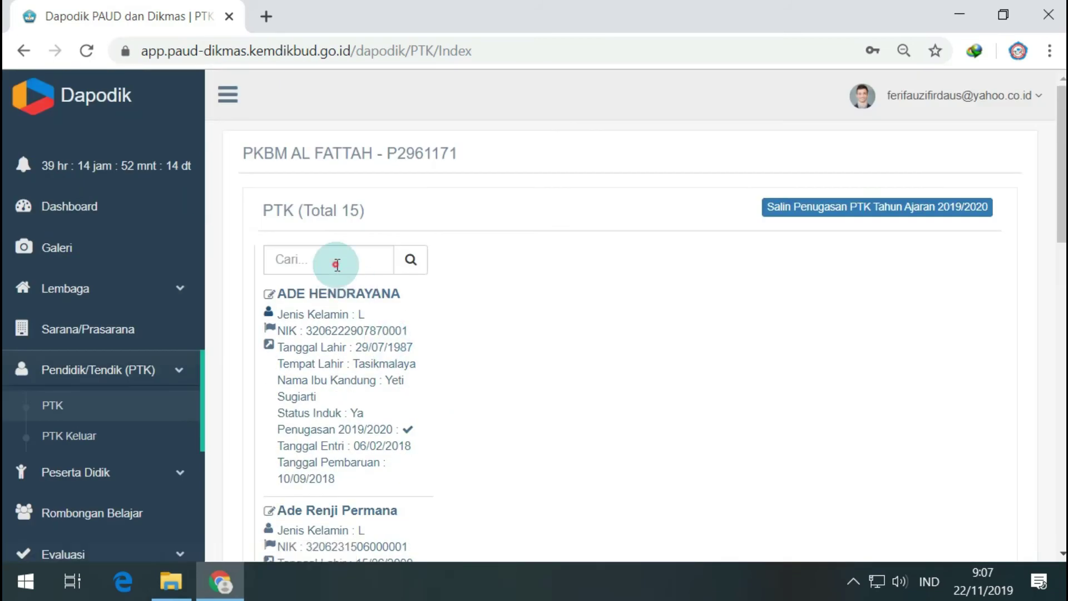
text(fe)
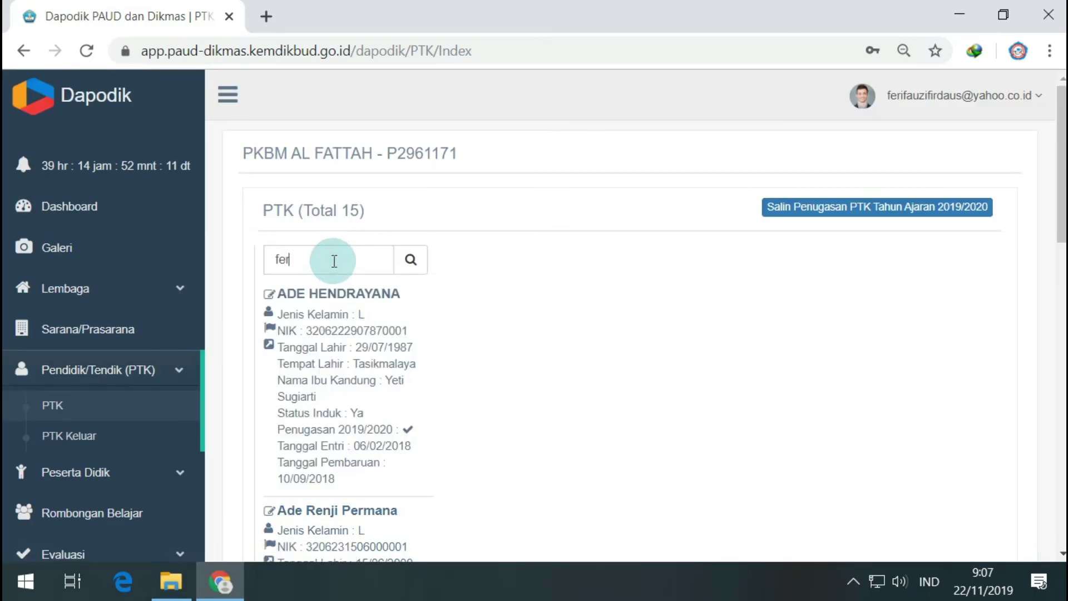
text(r)
double_click(333, 259)
key(BackSpace)
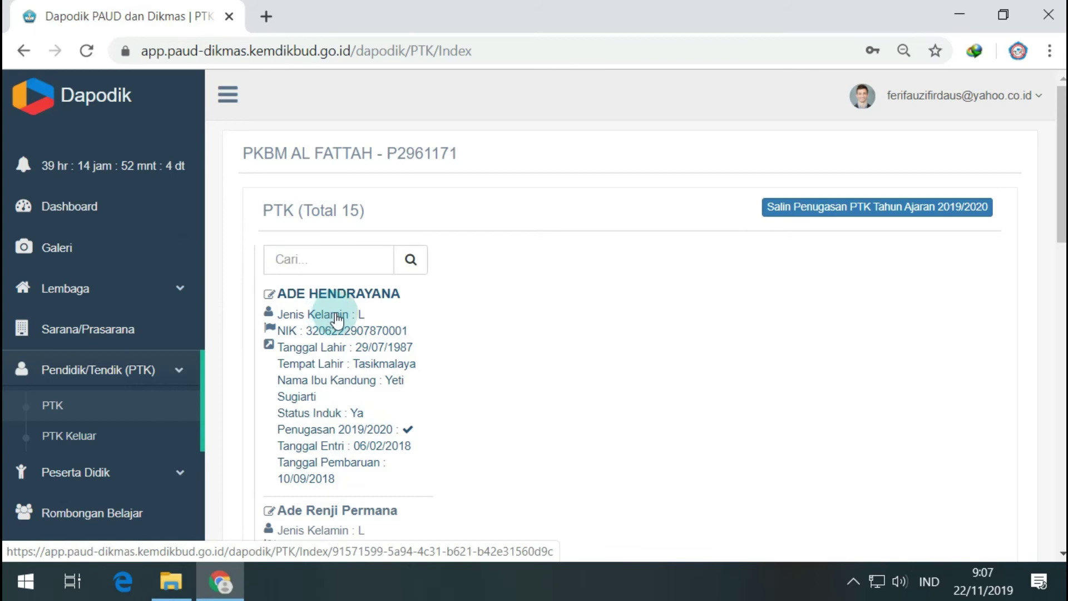
Open the first staff member's record from the PTK list, and switch to the second staff member's record
scroll(336, 320, down, 5)
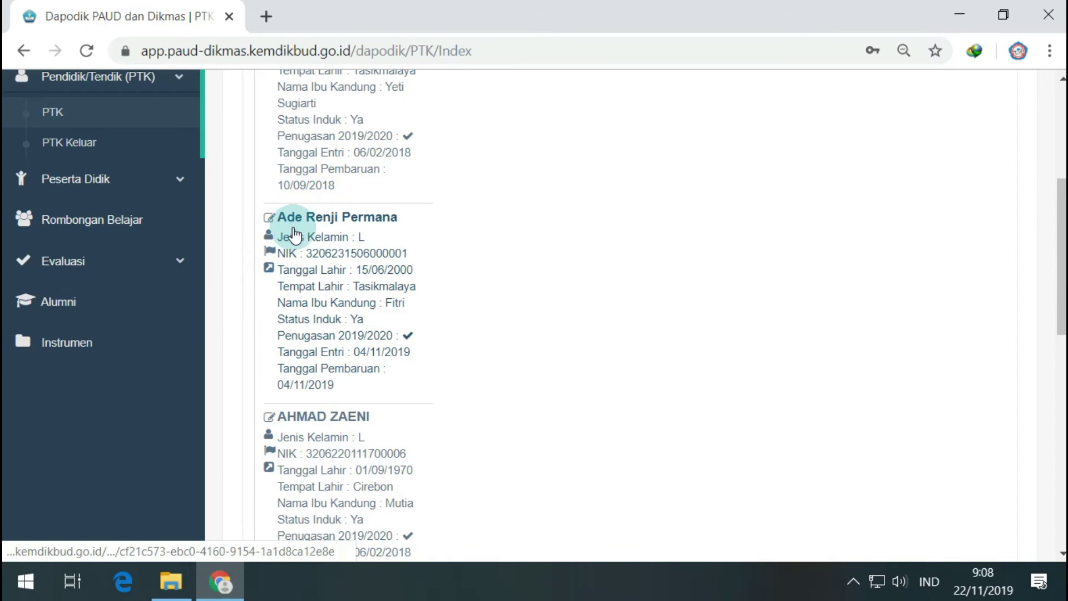
scroll(293, 235, up, 3)
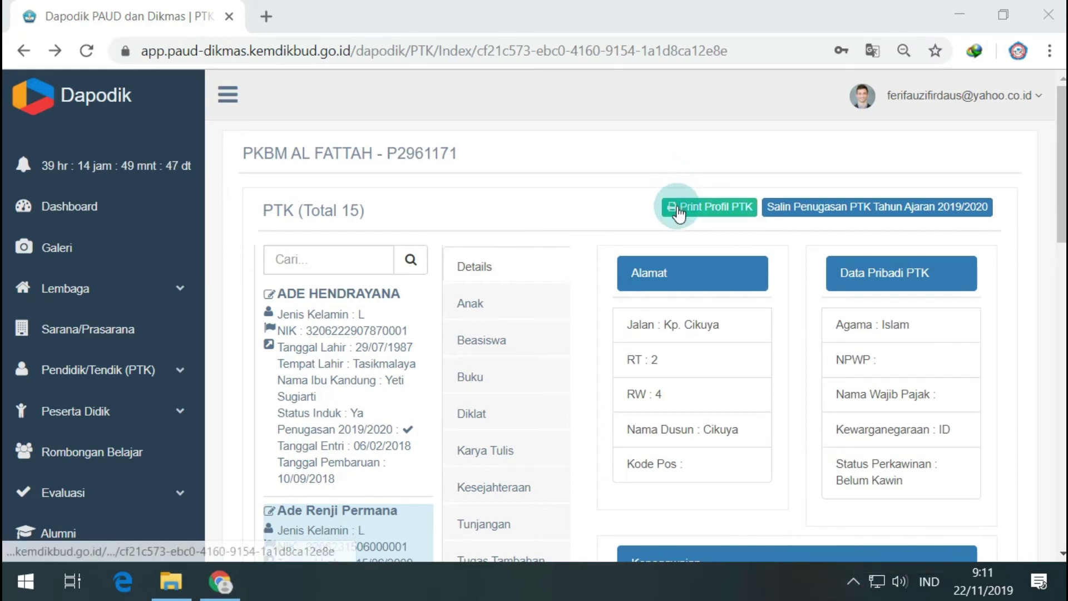
click(337, 366)
scroll(341, 450, down, 3)
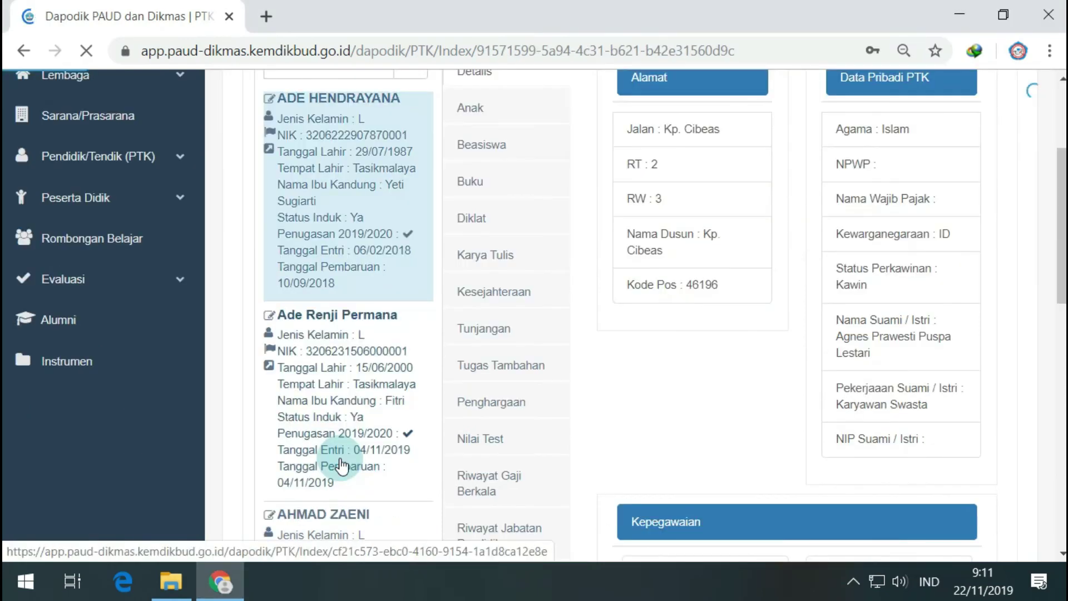
scroll(356, 453, up, 1)
click(359, 447)
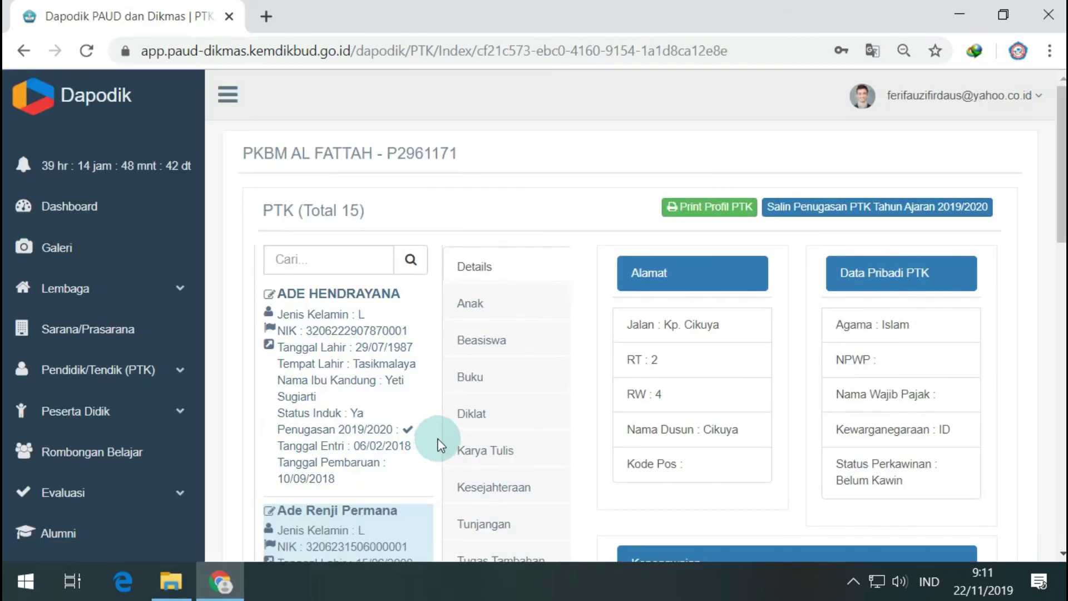
Print the second staff member's Profil PTK by downloading it as a PDF, and open the downloaded file
click(714, 215)
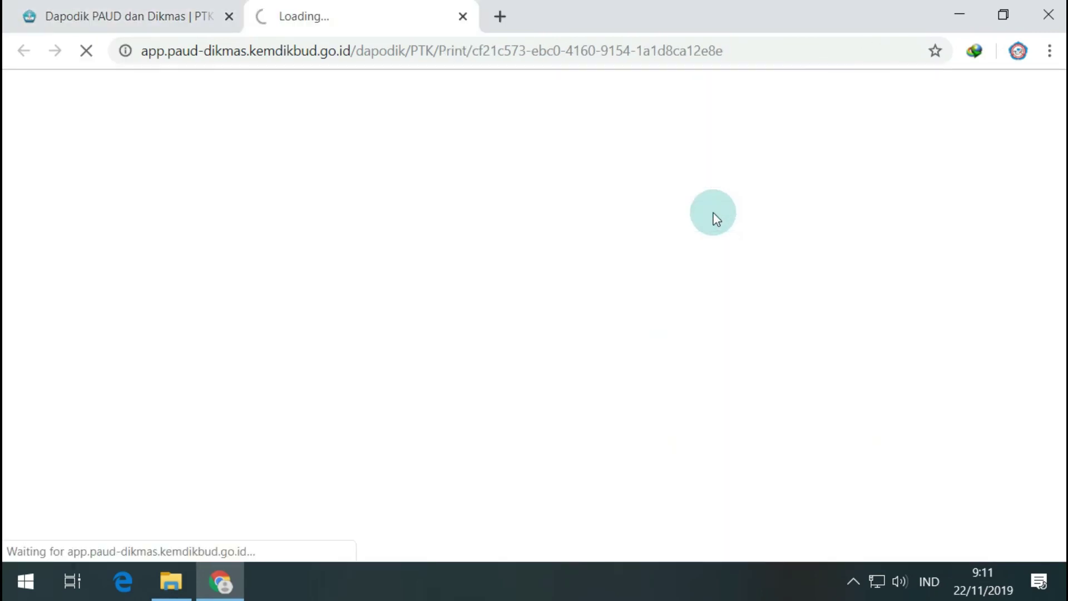
click(536, 373)
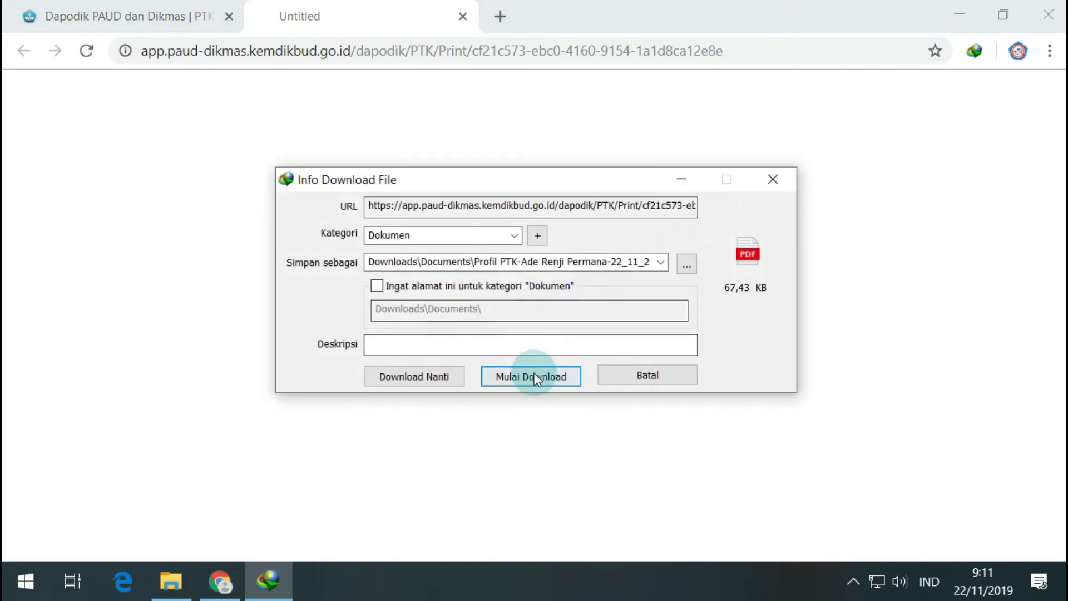
click(386, 349)
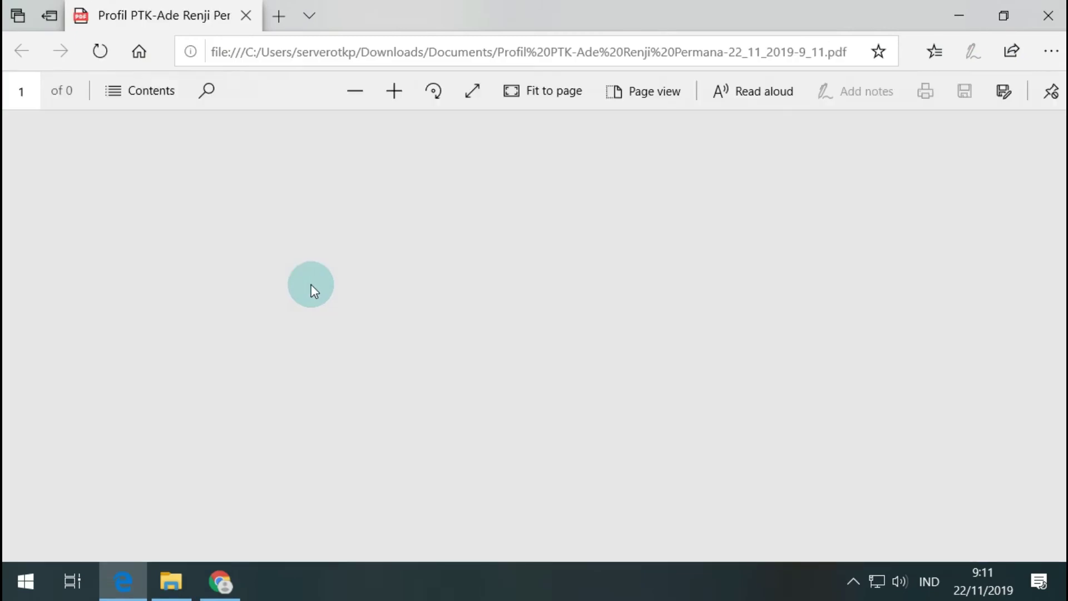
Examine the profile PDF from its letterhead and attribute table to the Rekapitulasi Pembelajaran attachment and the Catatan notes
scroll(351, 278, down, 5)
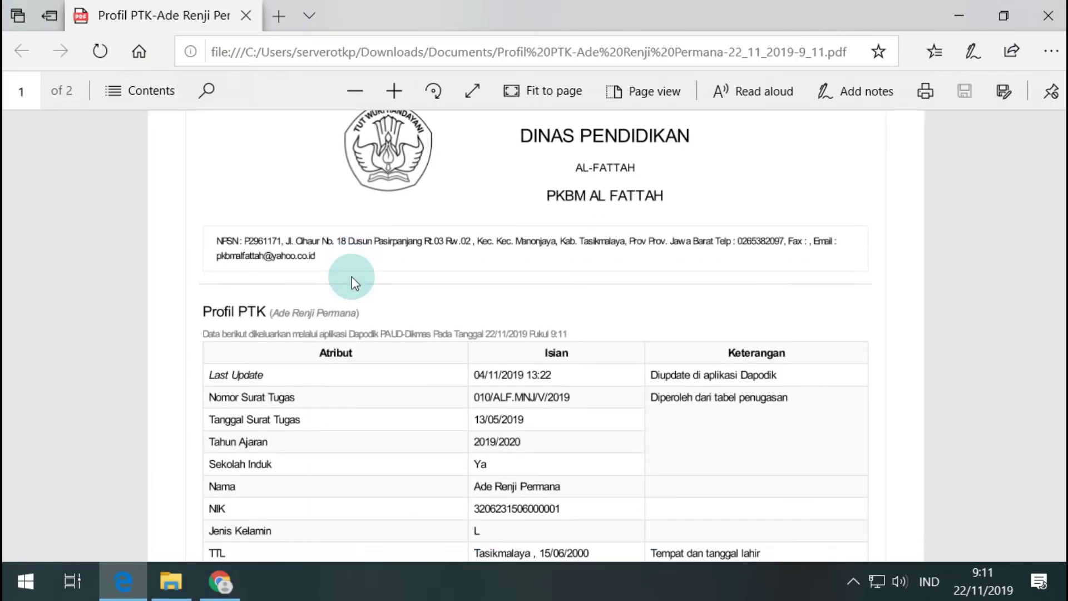
scroll(528, 278, up, 5)
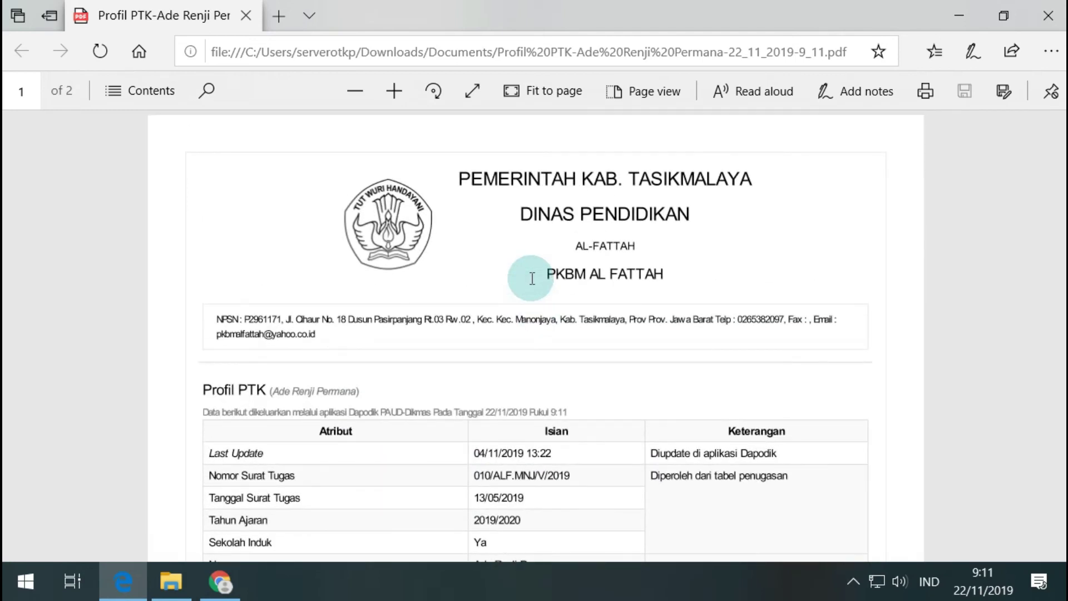
scroll(531, 281, down, 10)
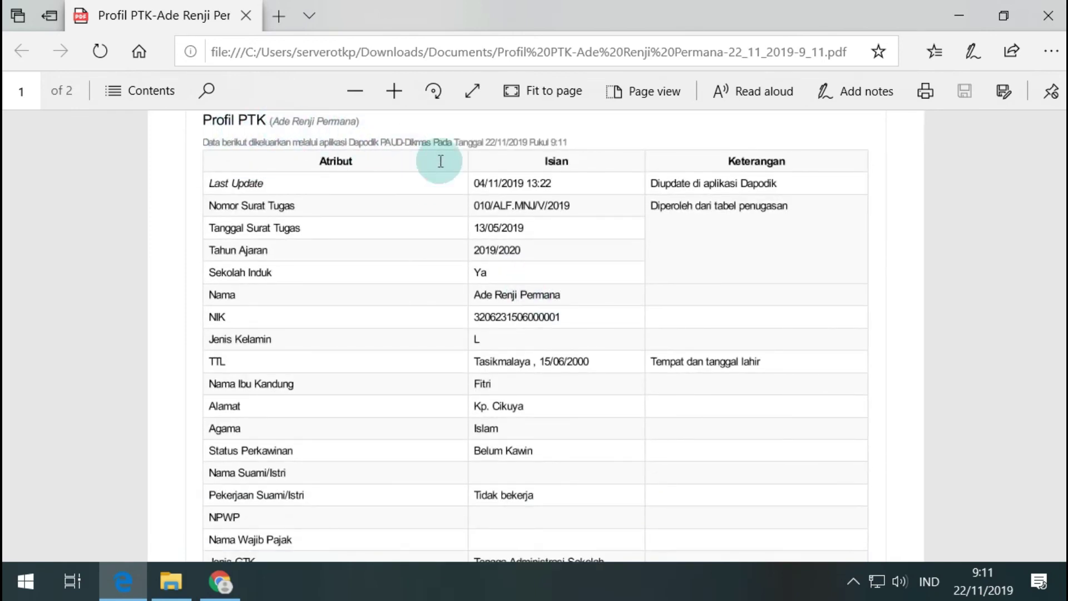
scroll(603, 351, down, 7)
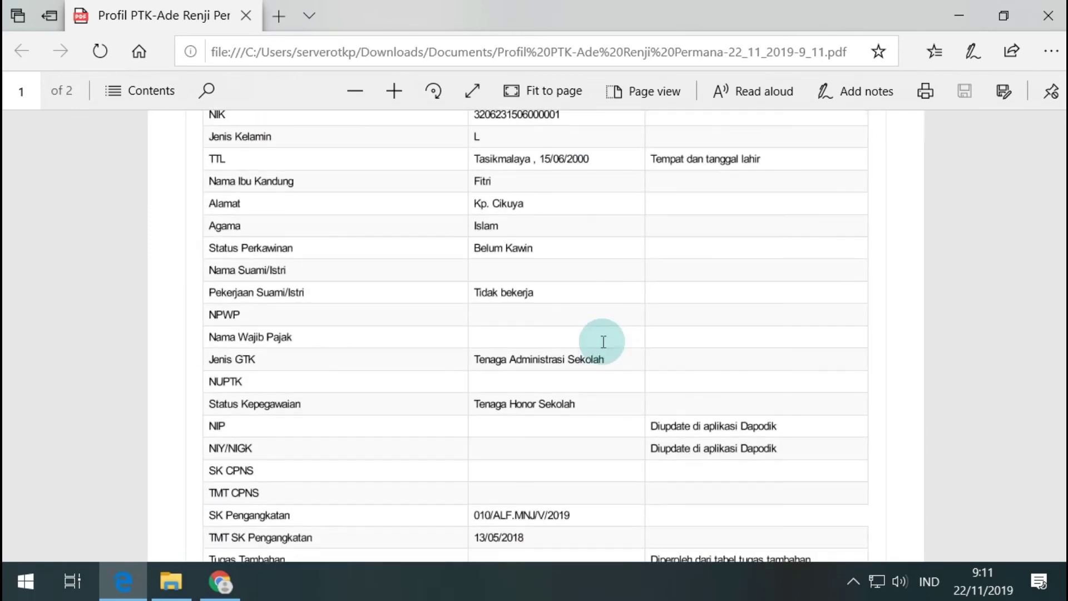
scroll(527, 413, down, 5)
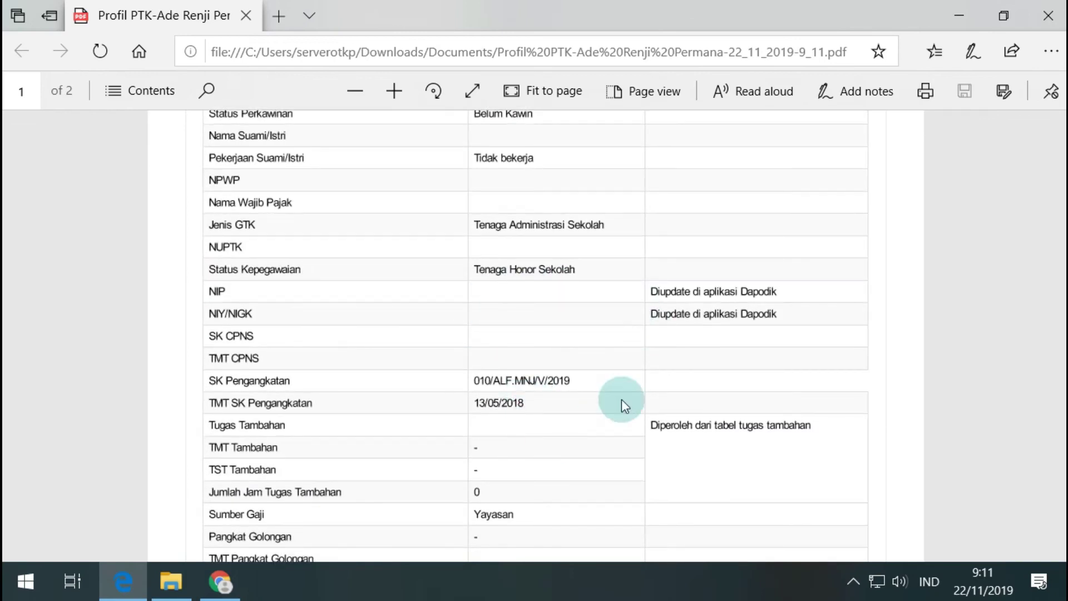
scroll(594, 455, down, 8)
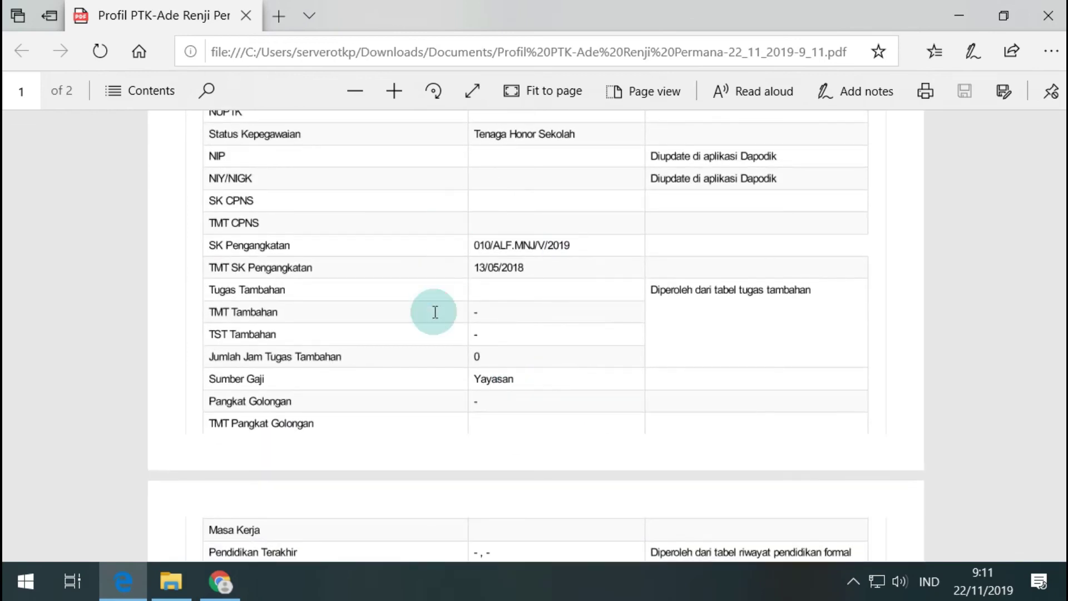
scroll(525, 384, up, 3)
scroll(525, 384, up, 5)
scroll(525, 384, down, 20)
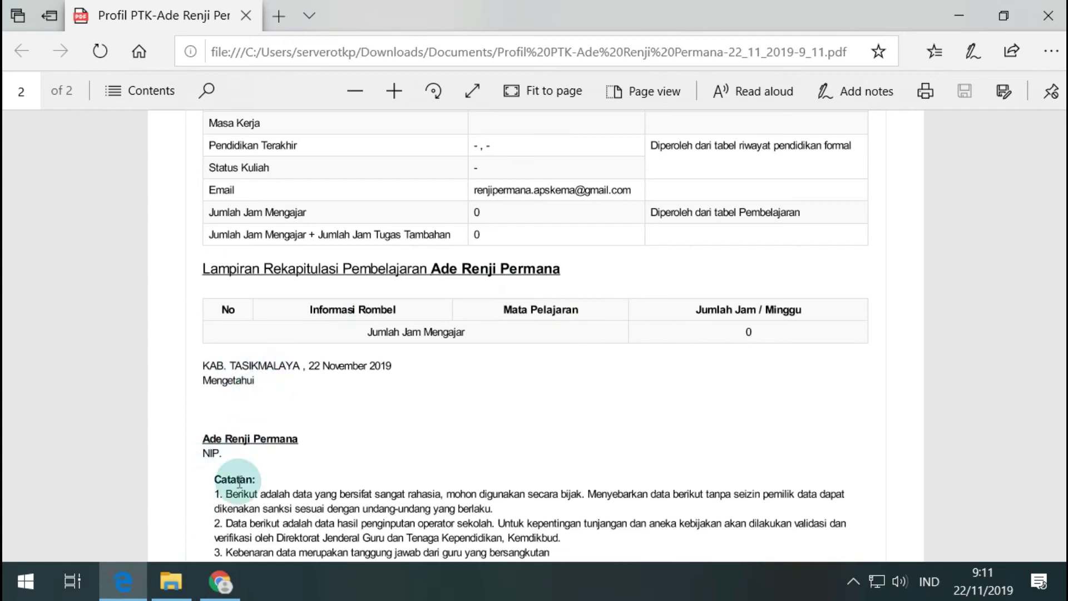
scroll(353, 460, down, 3)
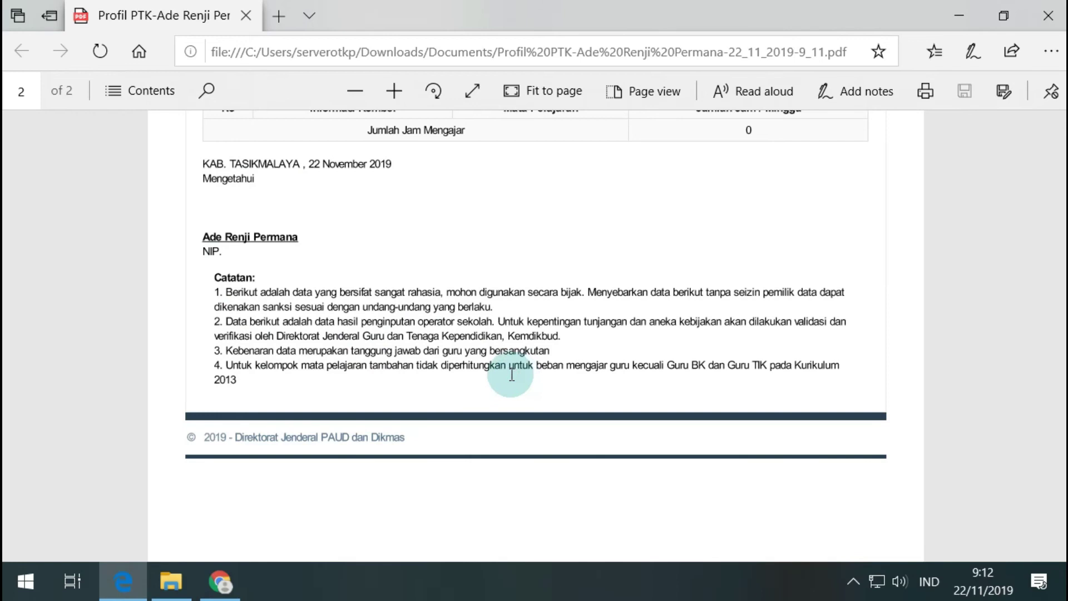
scroll(482, 339, up, 10)
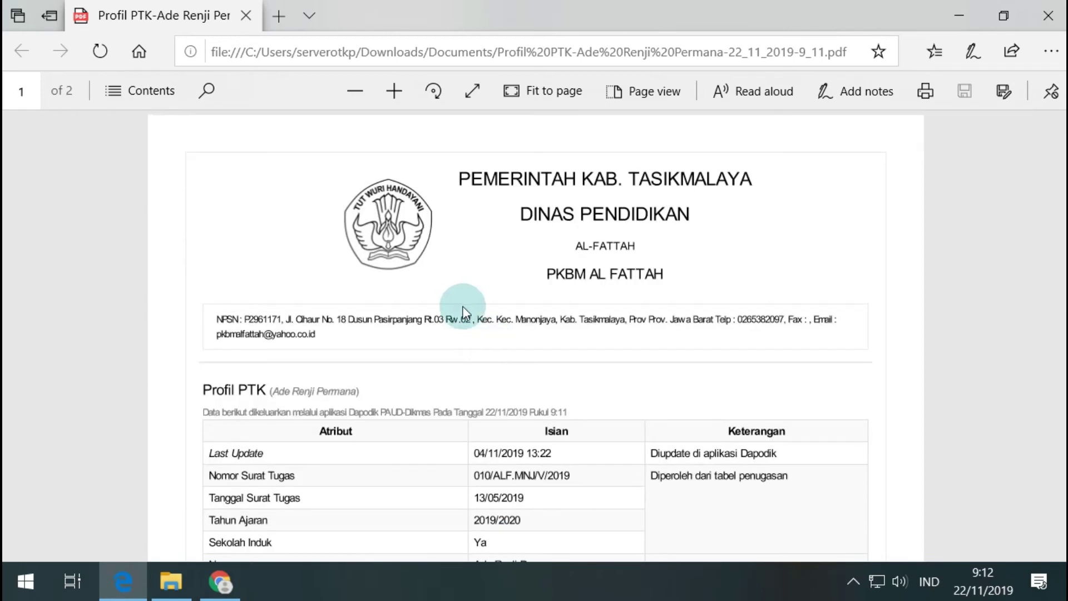
Close the profile PDF and the blank print page, and open the Edit PTK form for the second staff member
click(1048, 15)
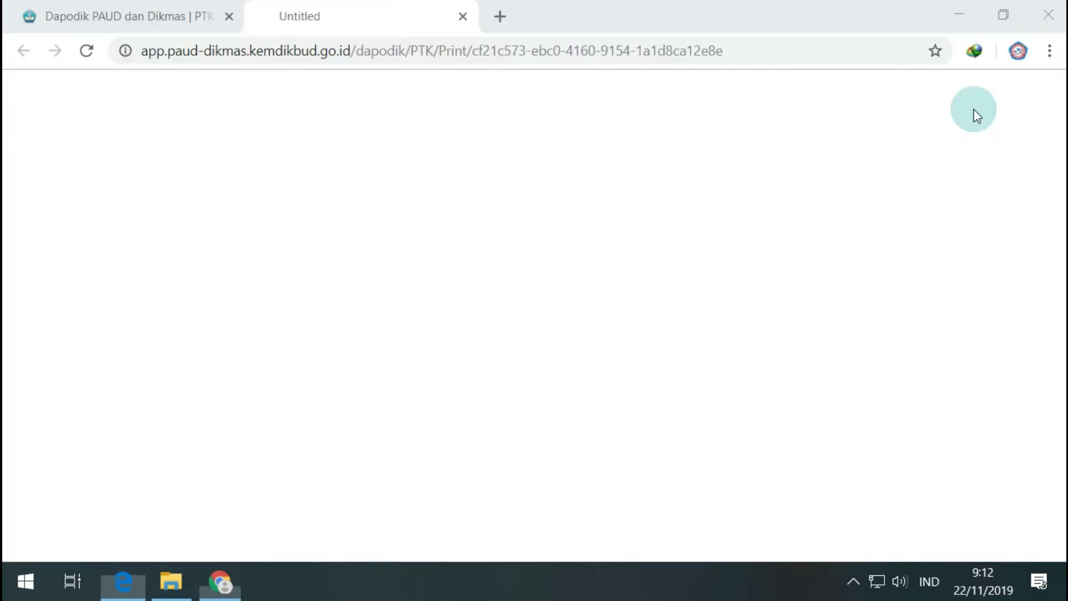
click(462, 17)
scroll(526, 339, down, 2)
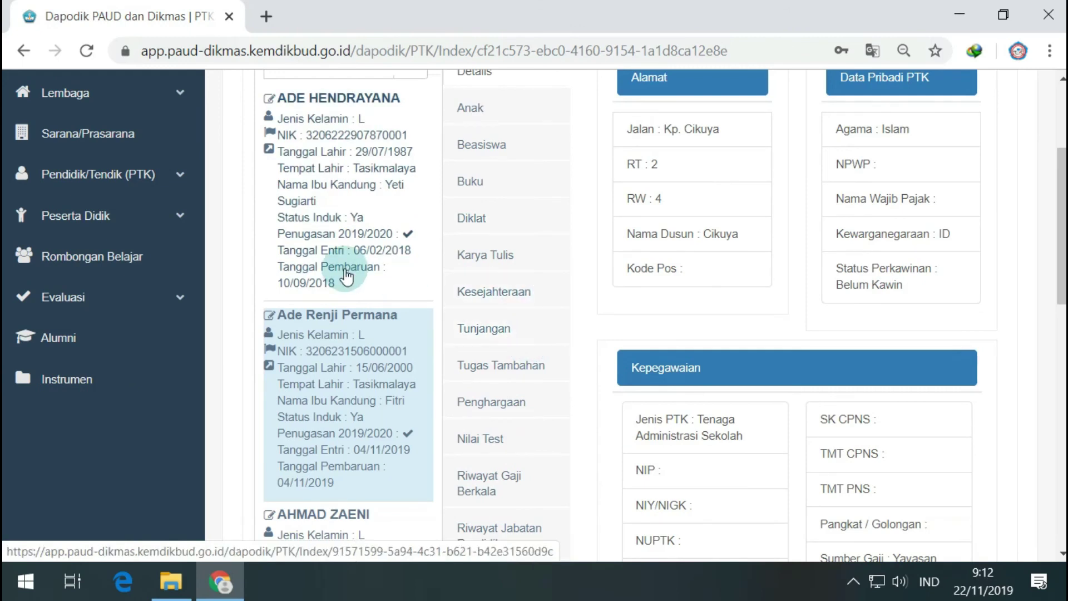
scroll(345, 273, up, 3)
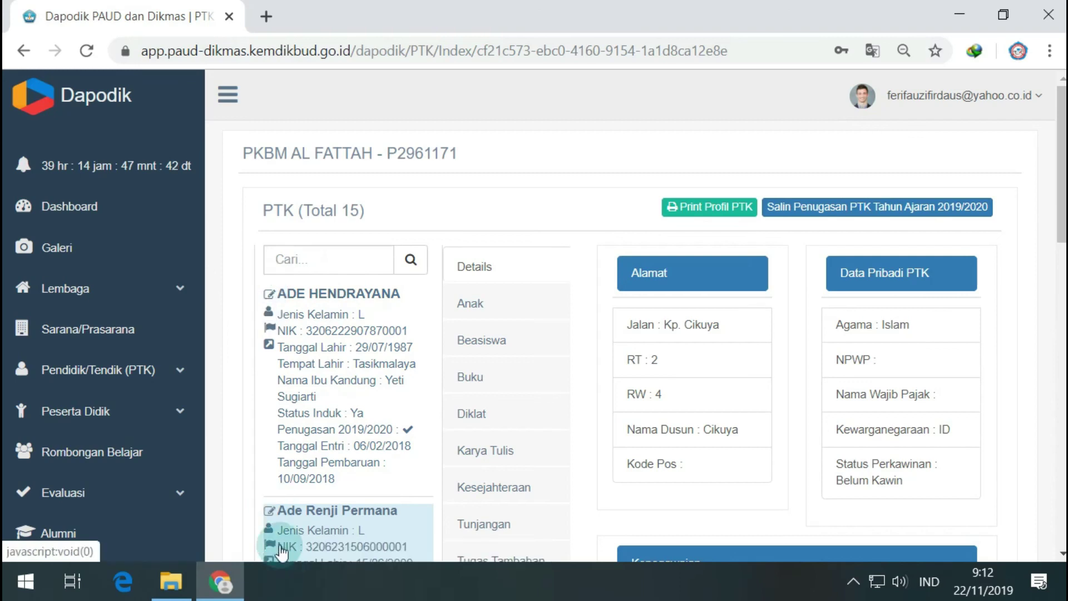
click(270, 512)
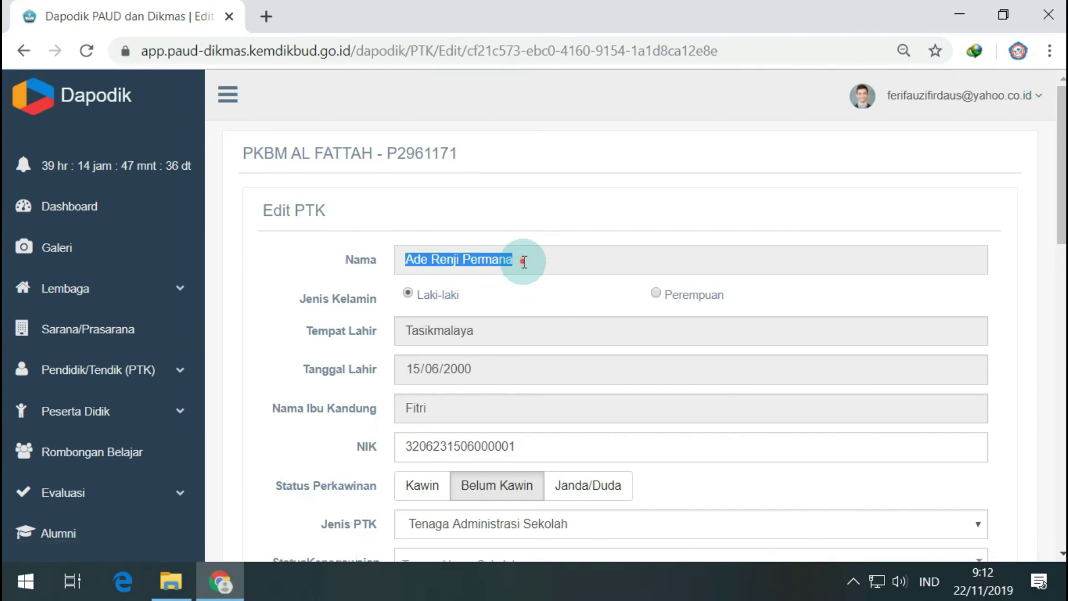
Look through the Sumber Gaji and Jenis PTK options in the Edit PTK form without changing either choice
click(520, 264)
scroll(419, 382, down, 5)
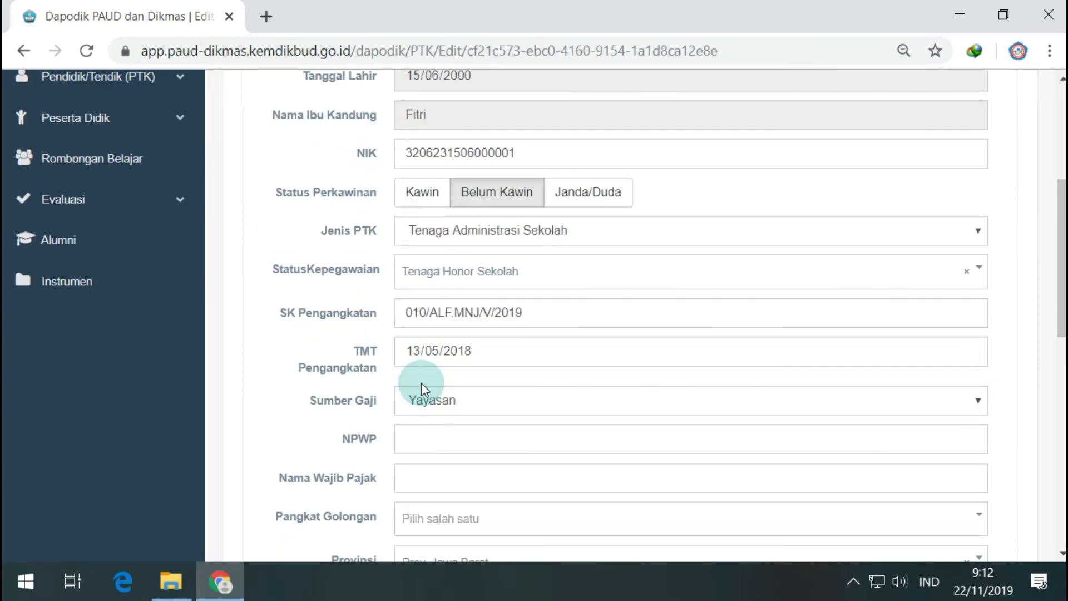
click(450, 398)
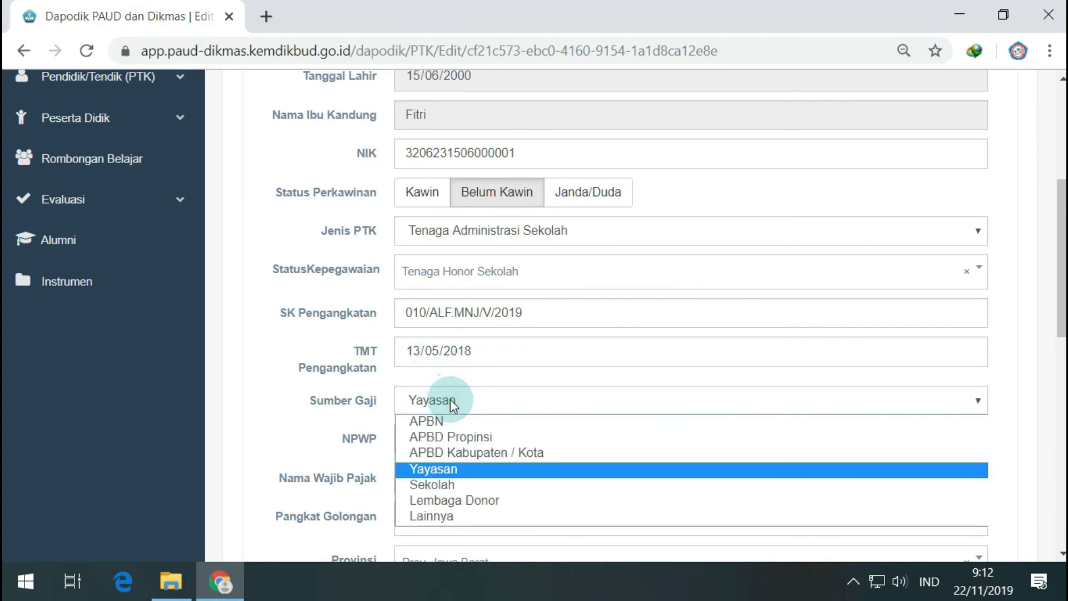
click(449, 399)
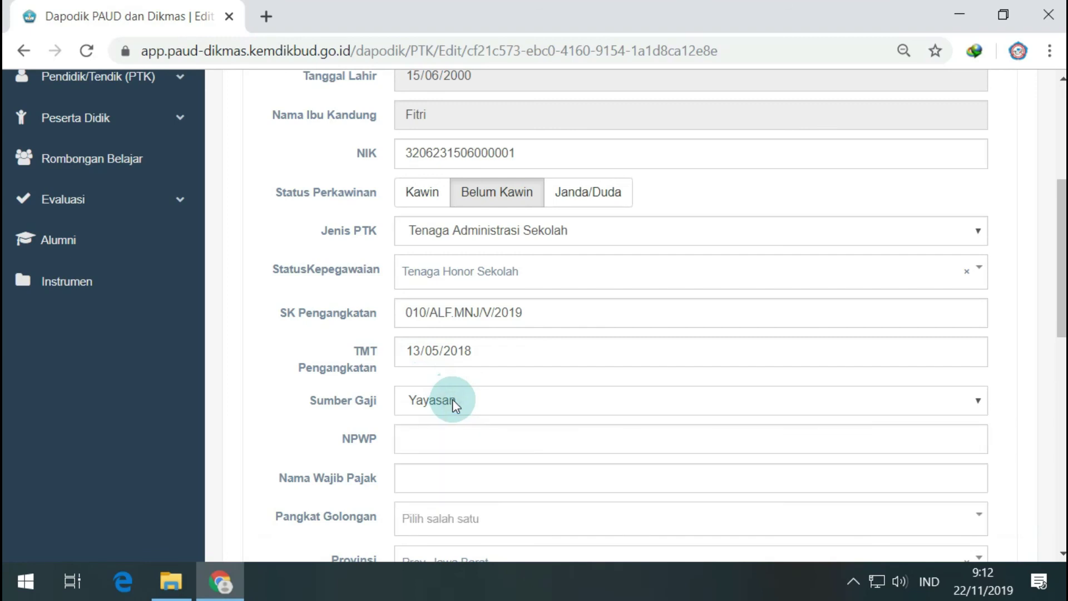
click(535, 233)
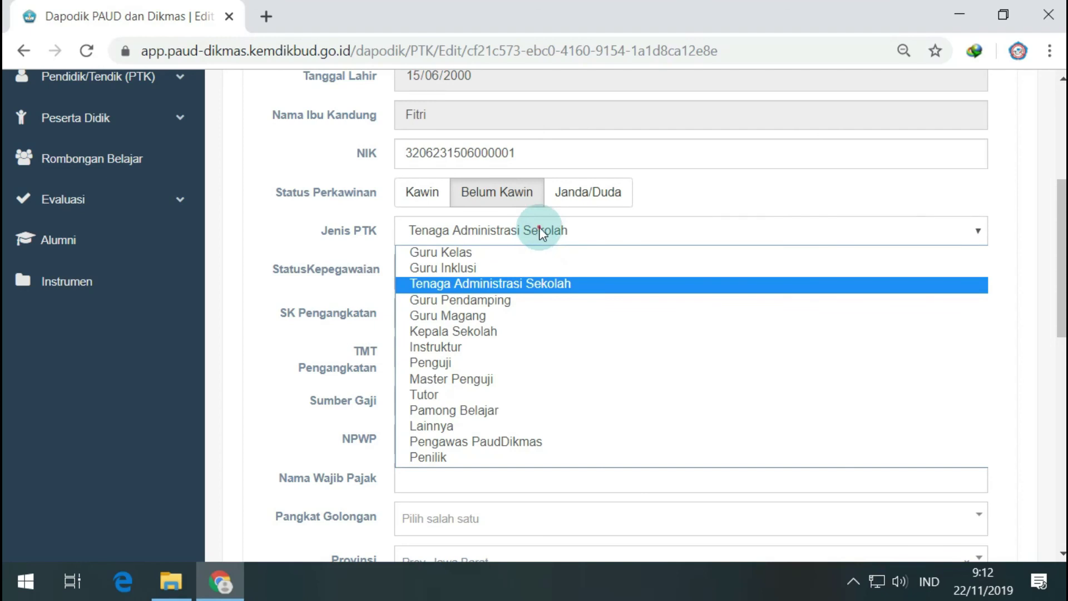
click(538, 227)
Examine the Edit PTK form from the identity fields through employment, tax and address details to the contact fields
scroll(516, 175, up, 1)
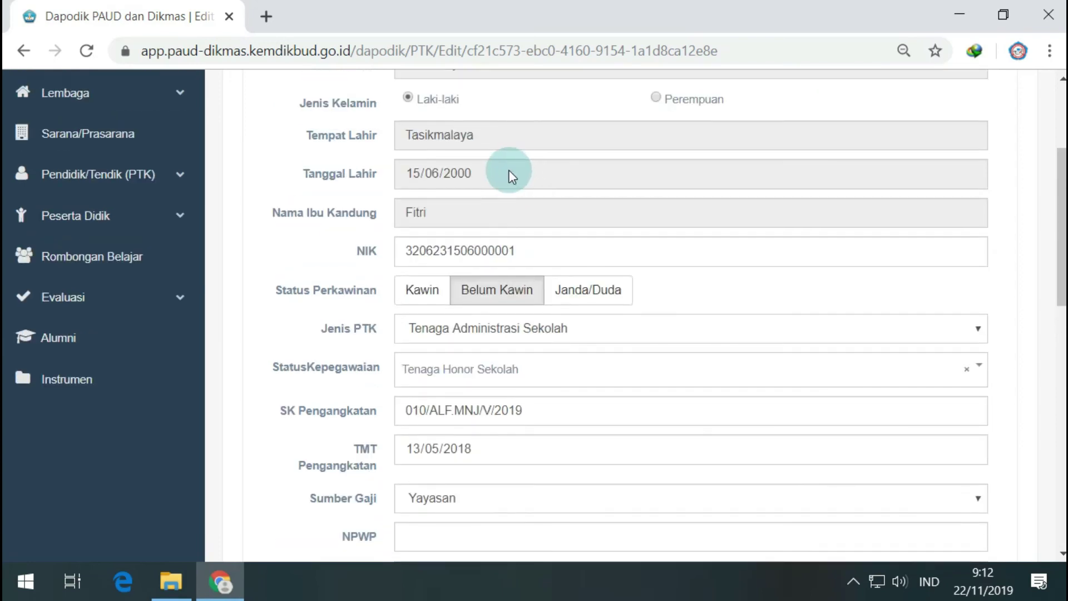
scroll(512, 234, up, 4)
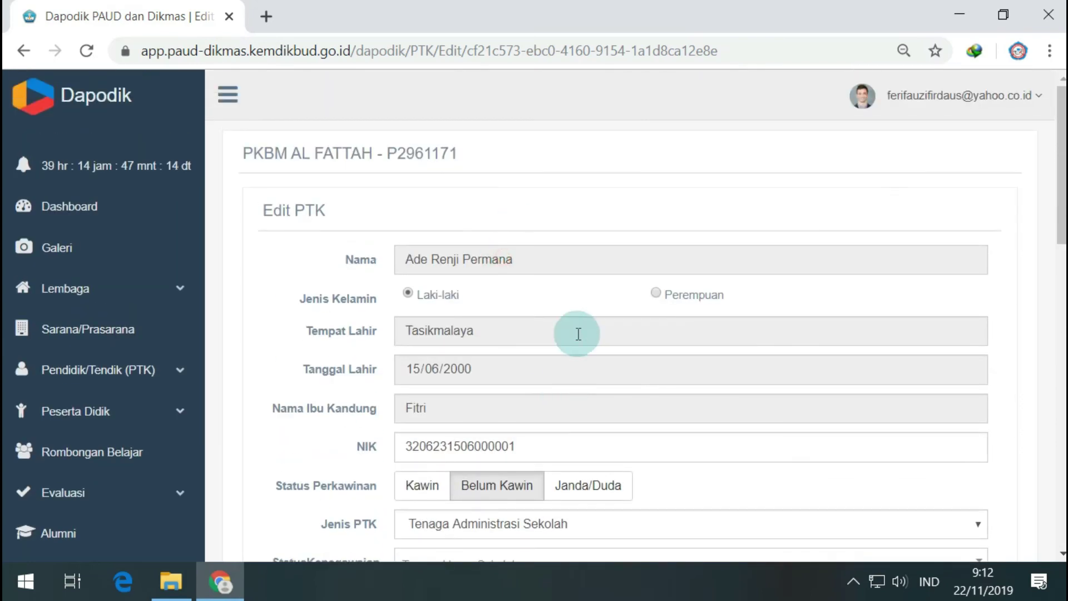
click(592, 378)
scroll(591, 405, down, 3)
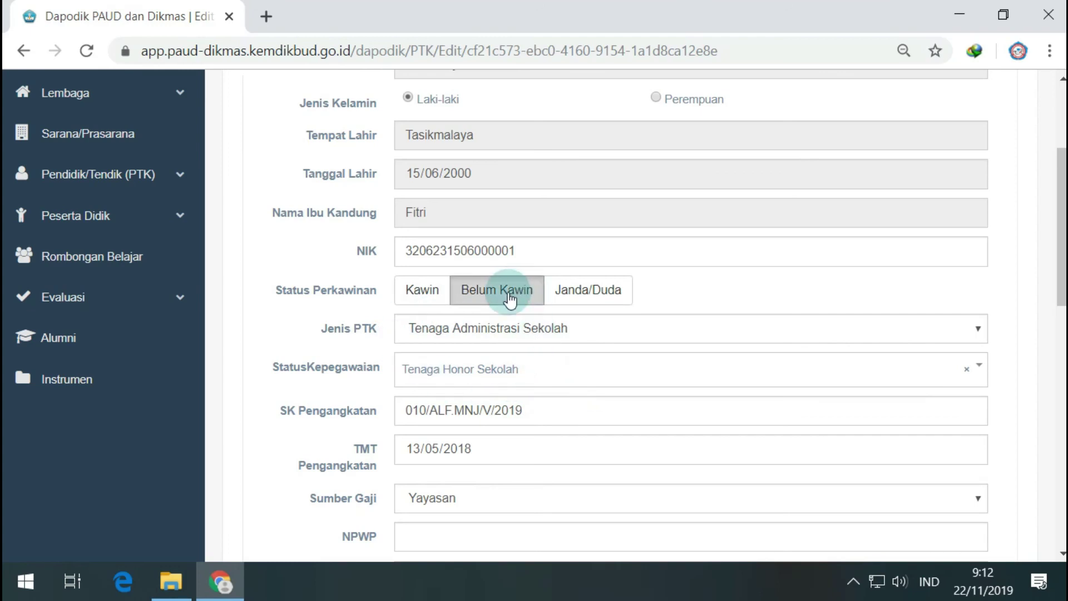
scroll(548, 397, down, 3)
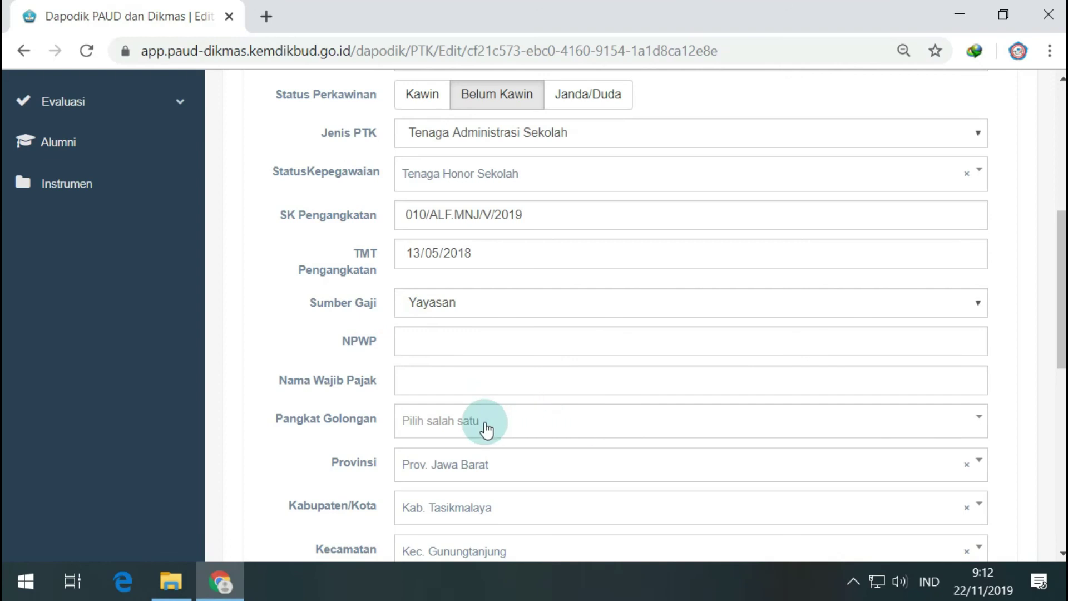
scroll(598, 388, down, 1)
scroll(597, 387, down, 3)
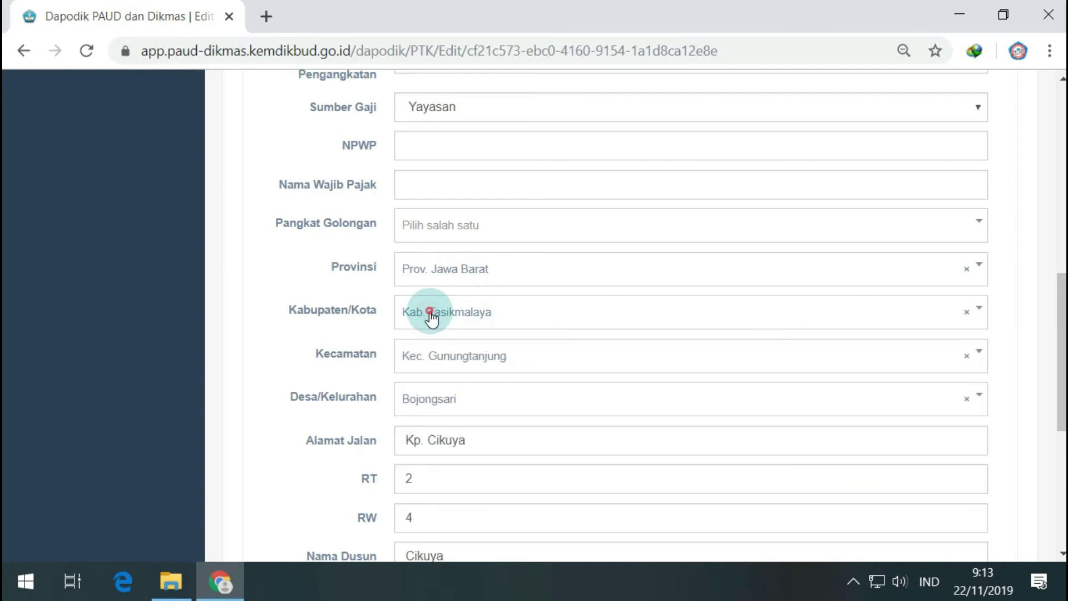
scroll(400, 418, down, 3)
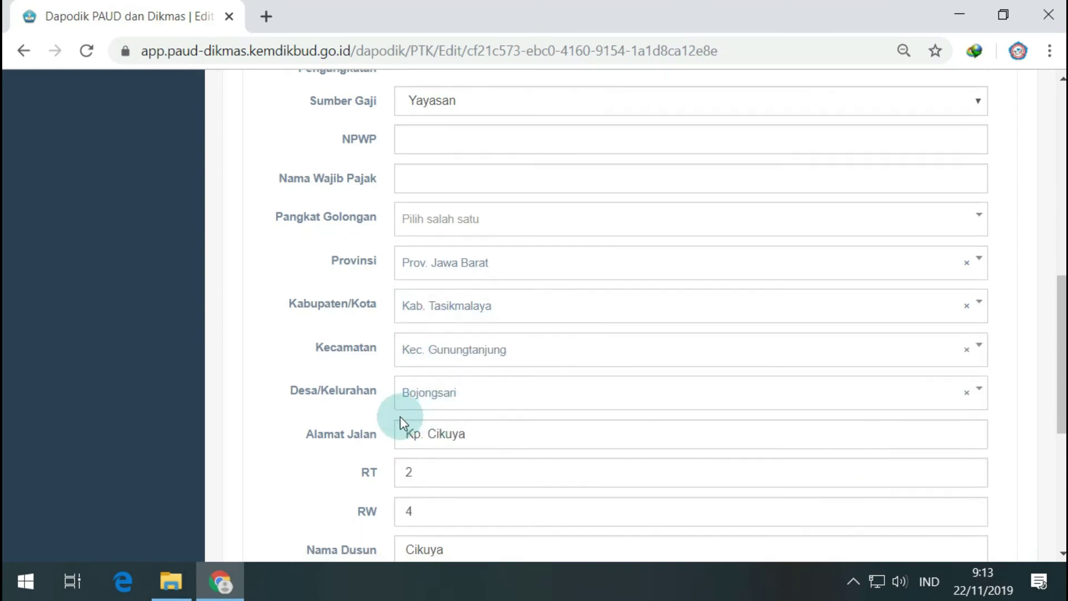
scroll(400, 414, down, 2)
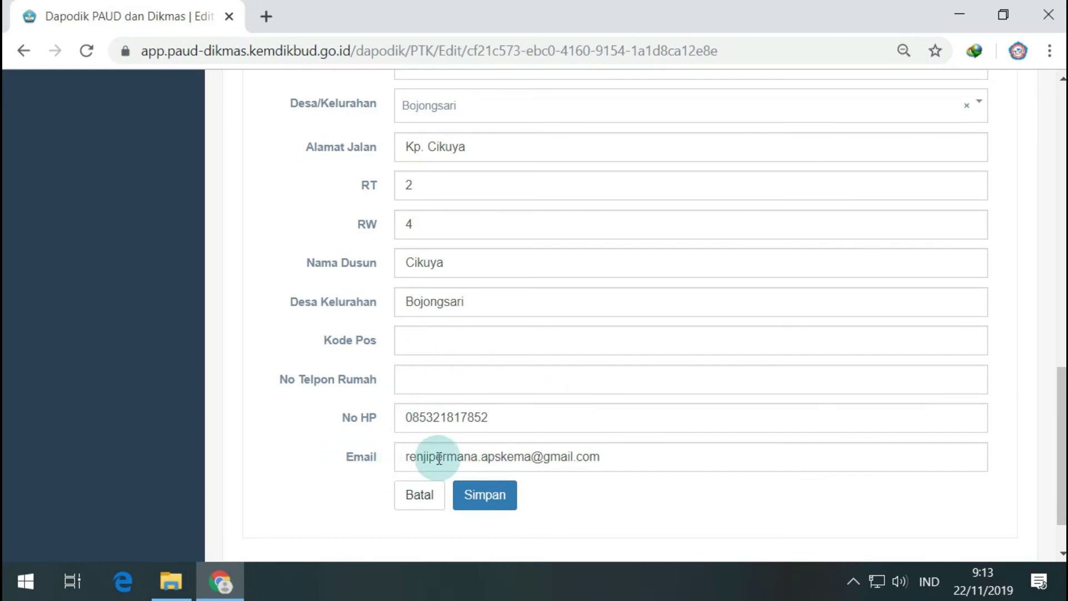
Save the second staff member's Edit PTK form and confirm that the data matches the identity documents
click(508, 503)
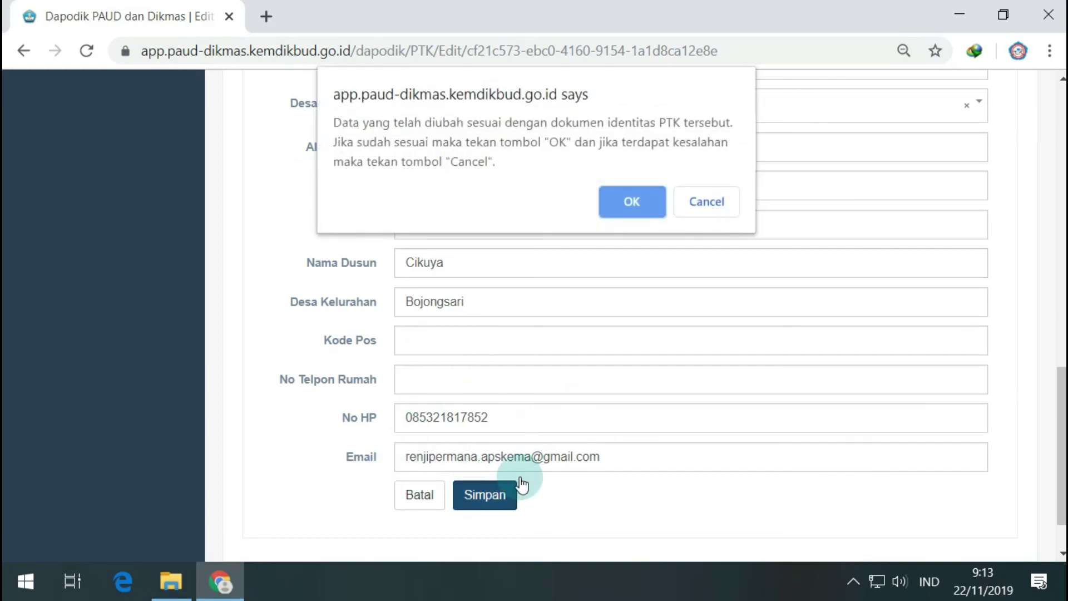
click(632, 211)
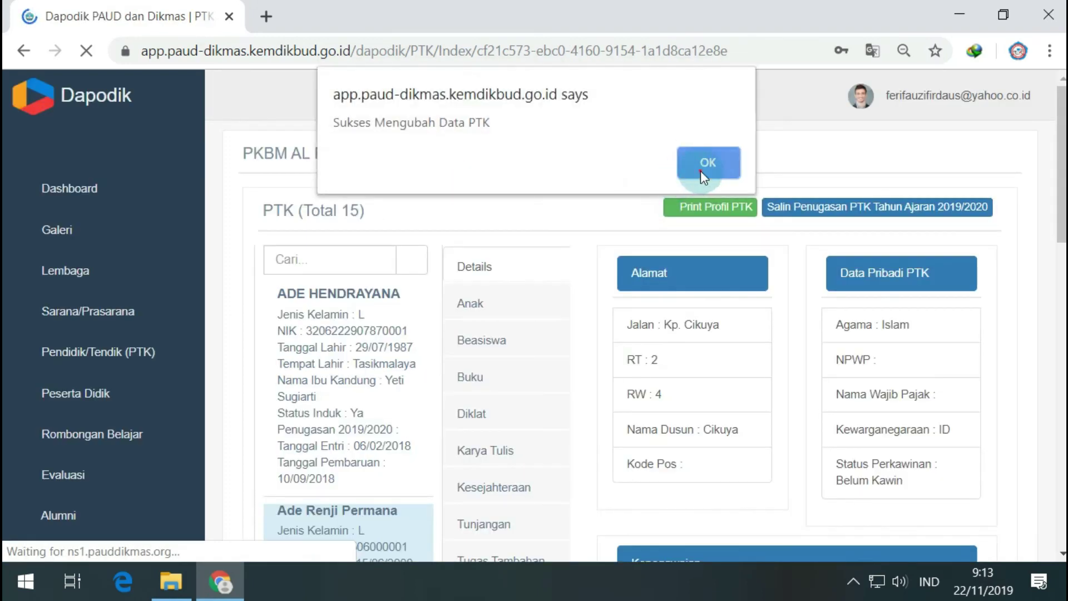
click(700, 170)
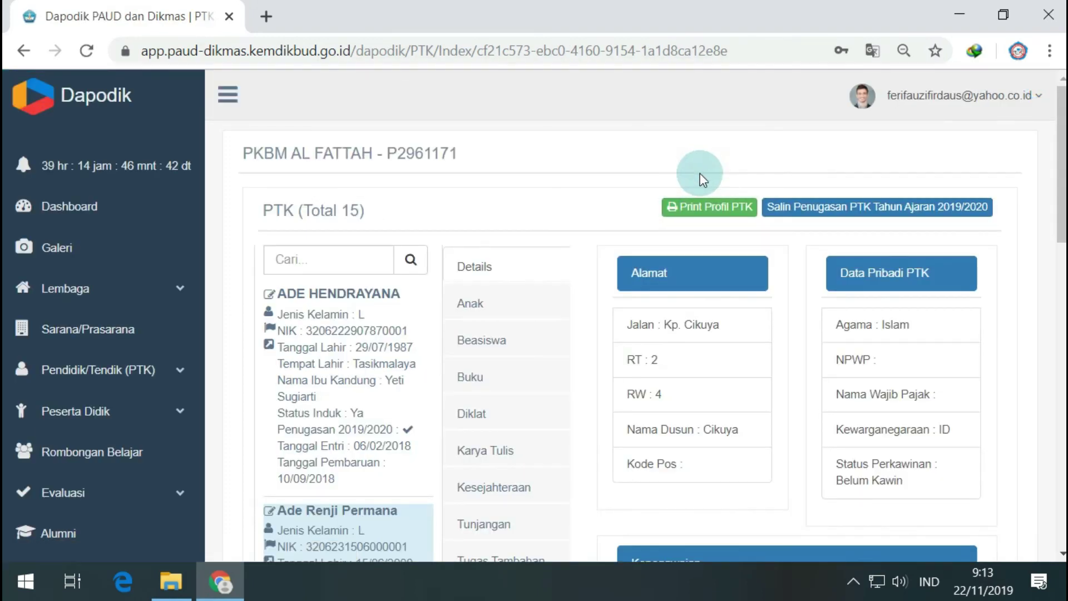
Open the PTK Keluar list to check the records of departed staff
click(167, 371)
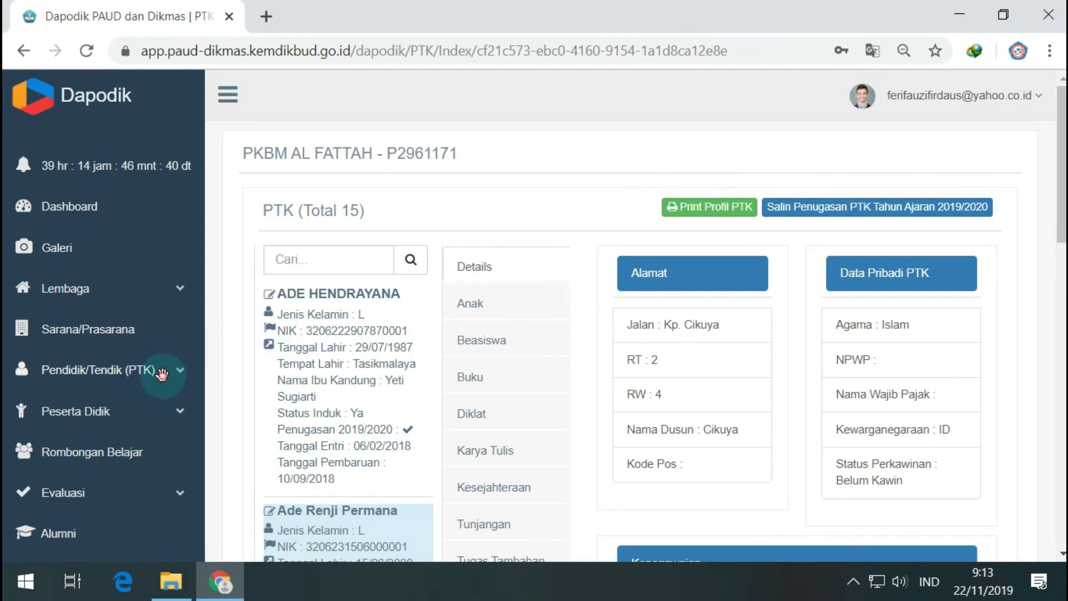
click(105, 445)
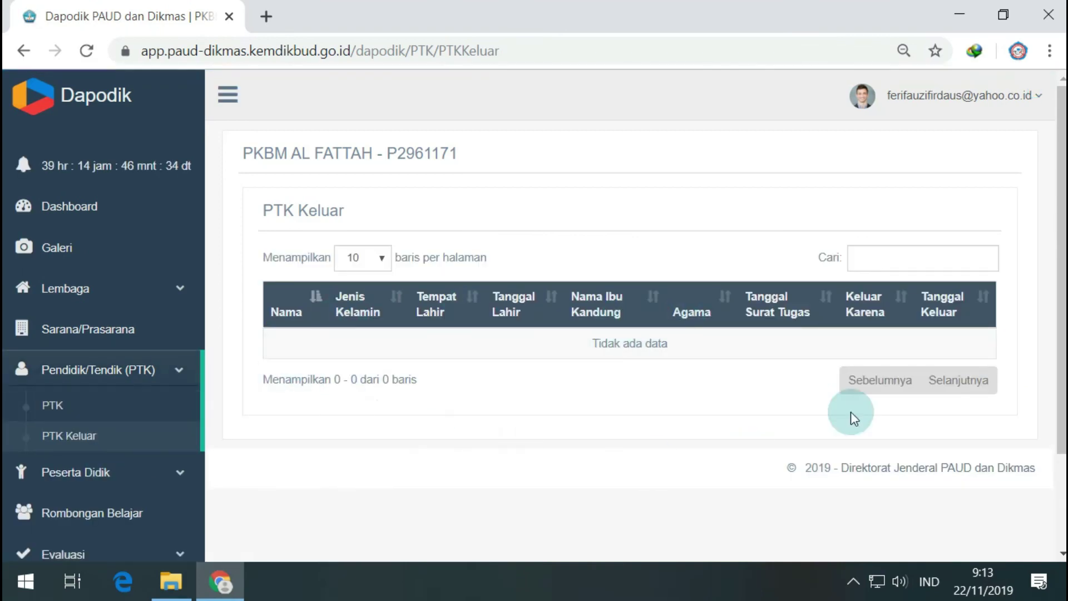
Return to the PTK list to look through the staff entries, and reopen the PTK Keluar page
click(149, 412)
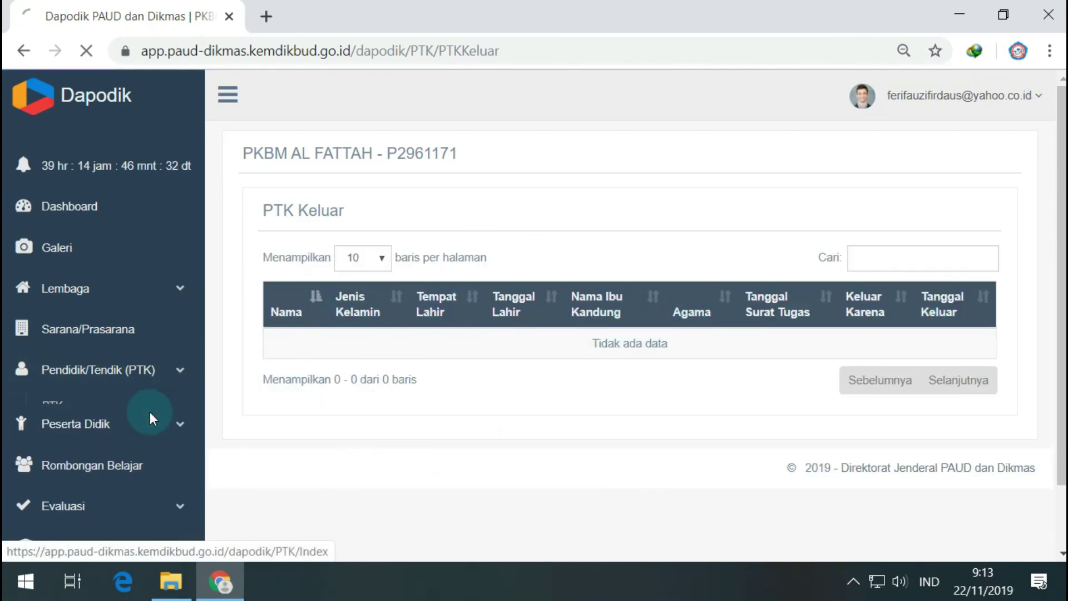
click(222, 53)
key(Return)
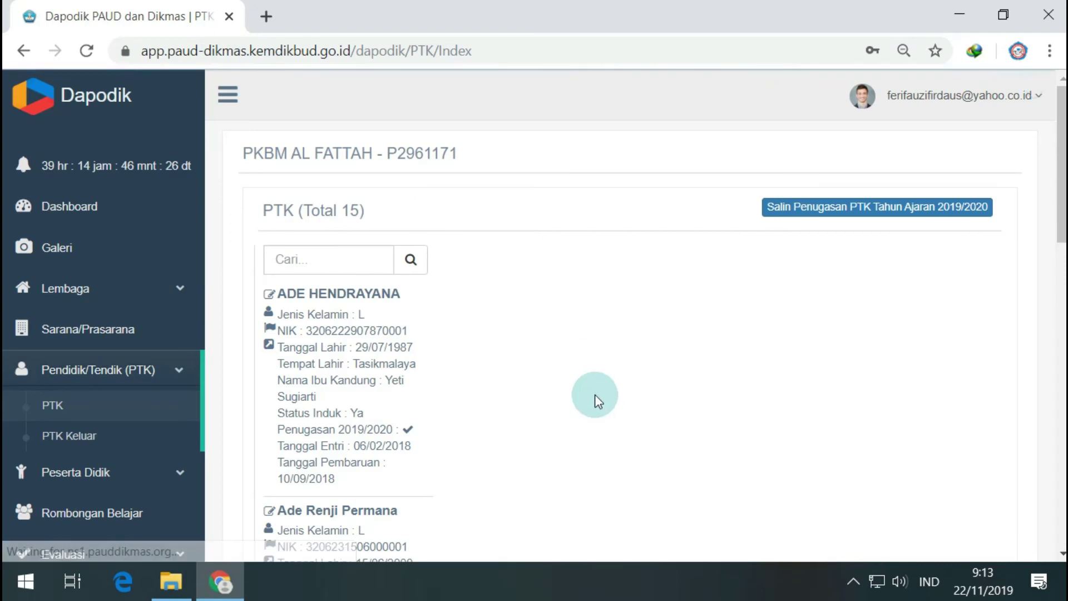
scroll(499, 365, down, 3)
scroll(499, 365, down, 2)
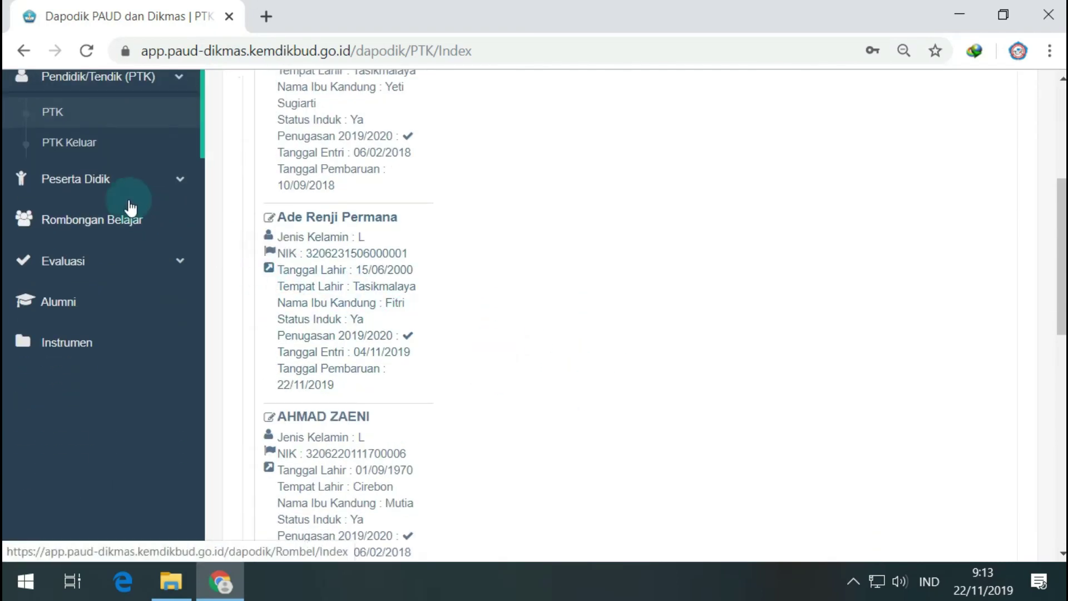
click(98, 147)
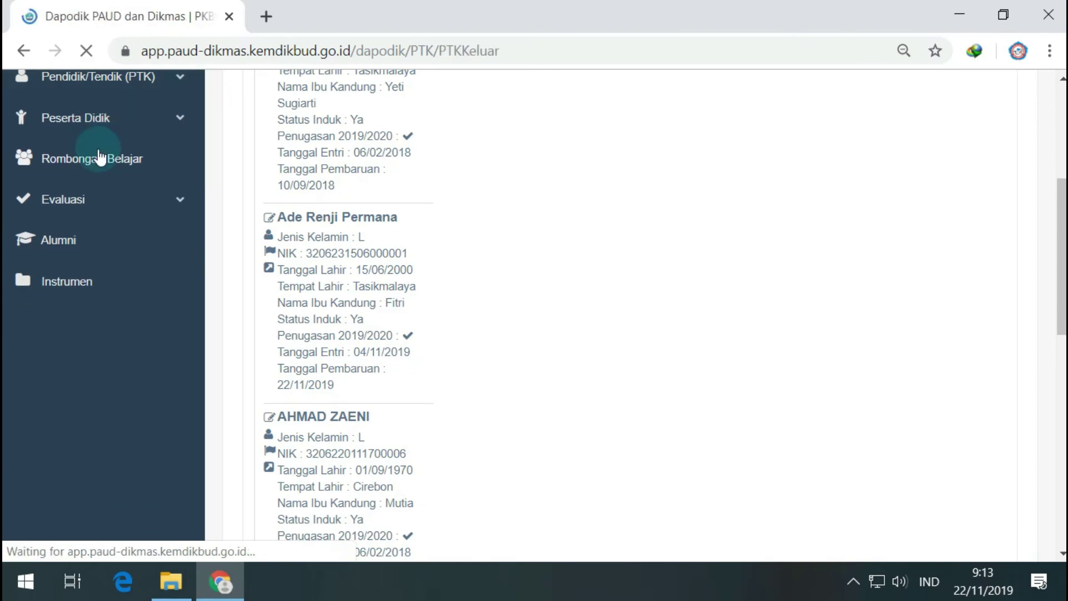